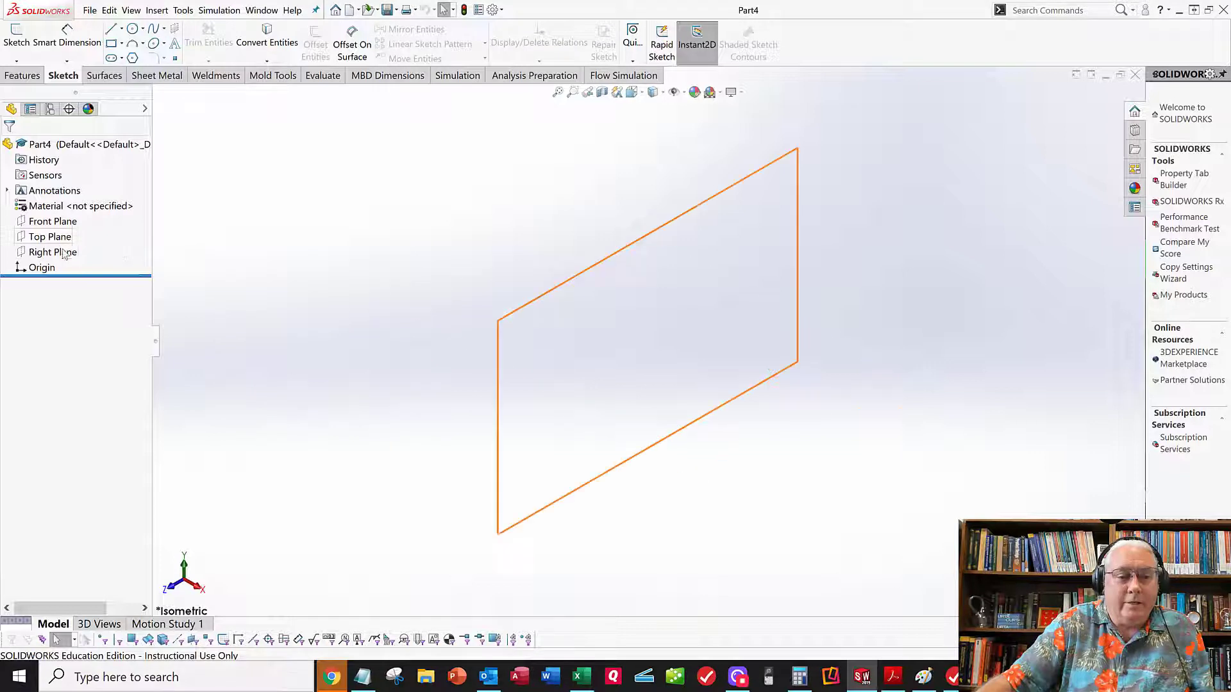
Step: Start a sketch on the Right Plane and draw the outer outline: a 0.5 in left foot, sides about 1.5 in tall and a raised boss
click(52, 252)
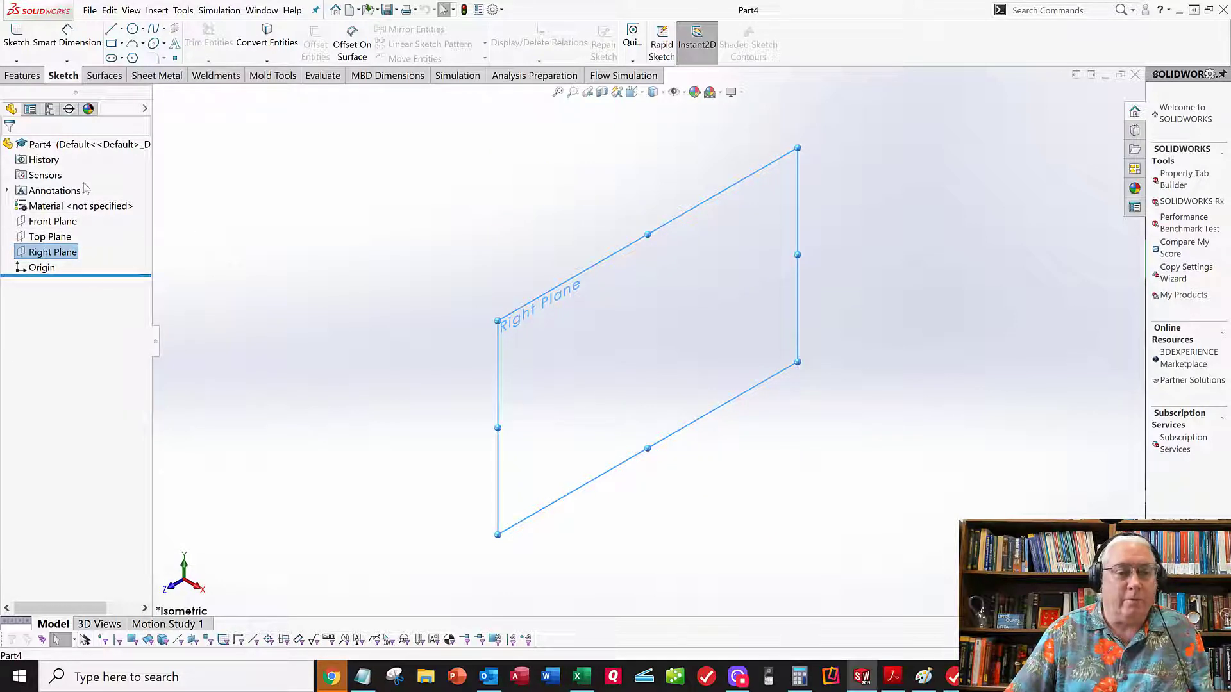
click(16, 35)
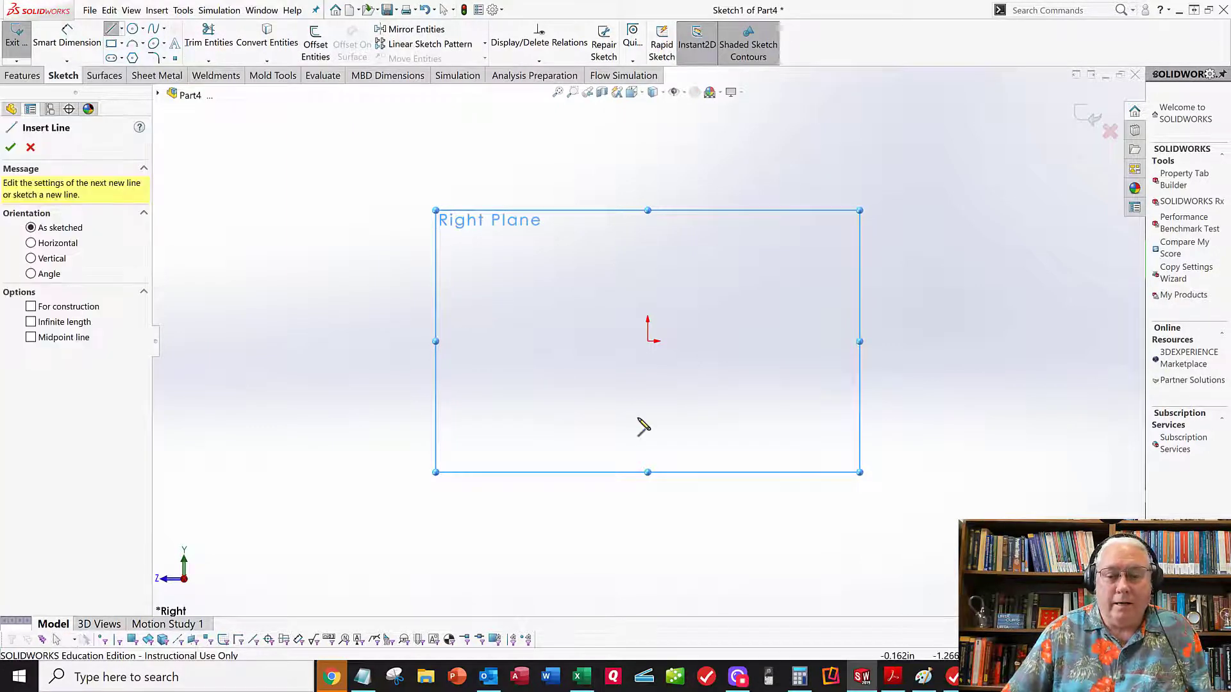
click(580, 347)
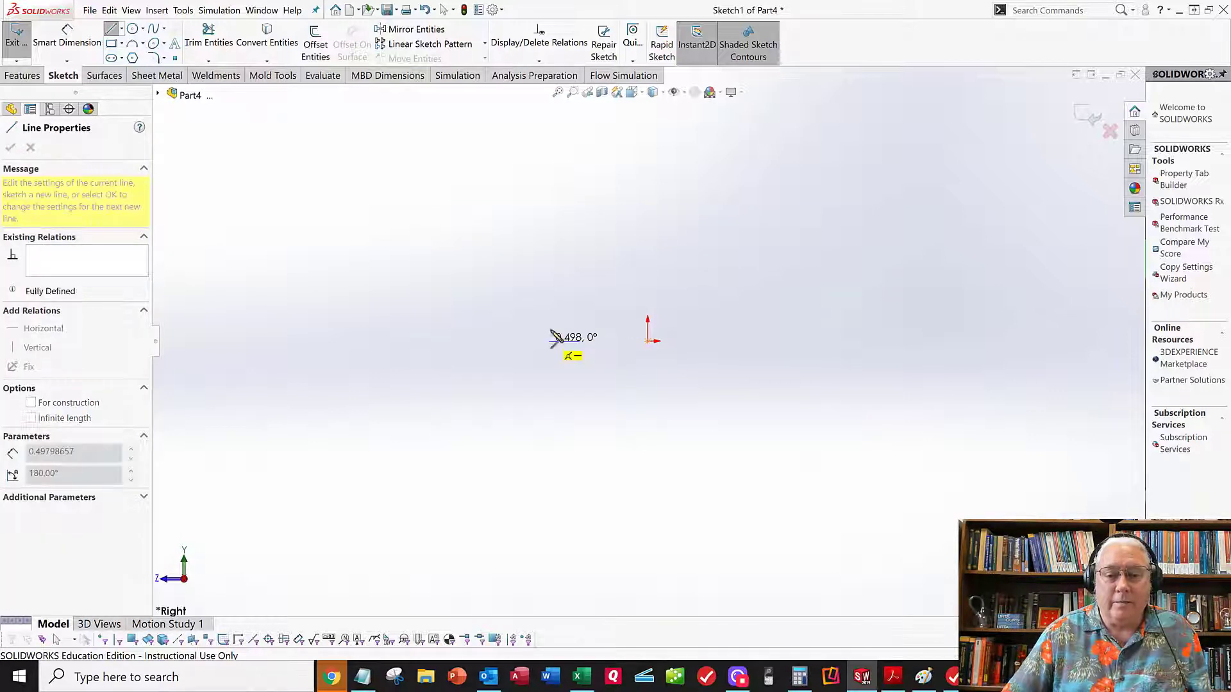
click(550, 340)
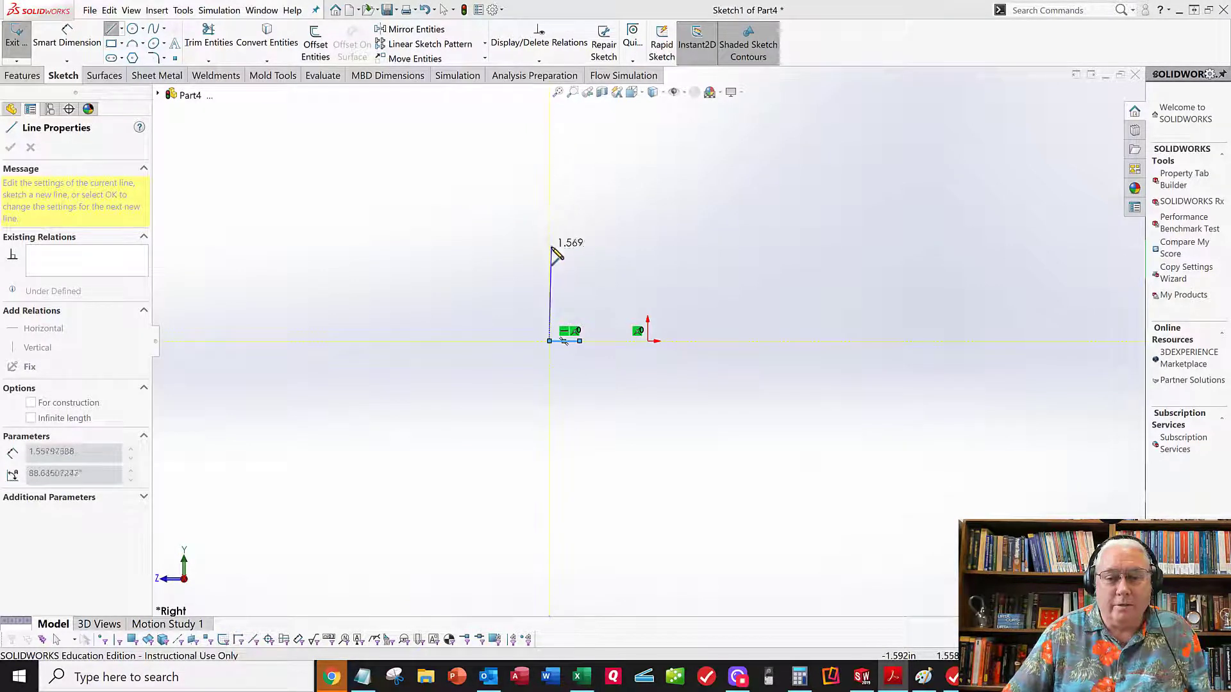
click(596, 252)
click(592, 223)
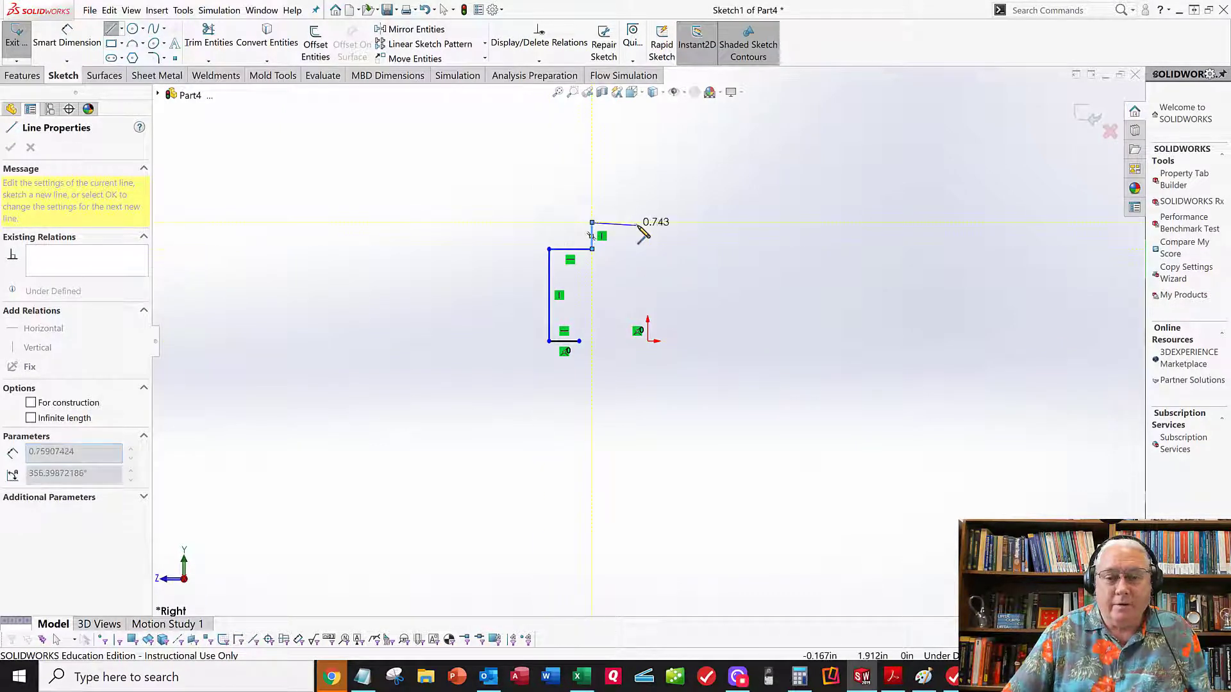
click(635, 222)
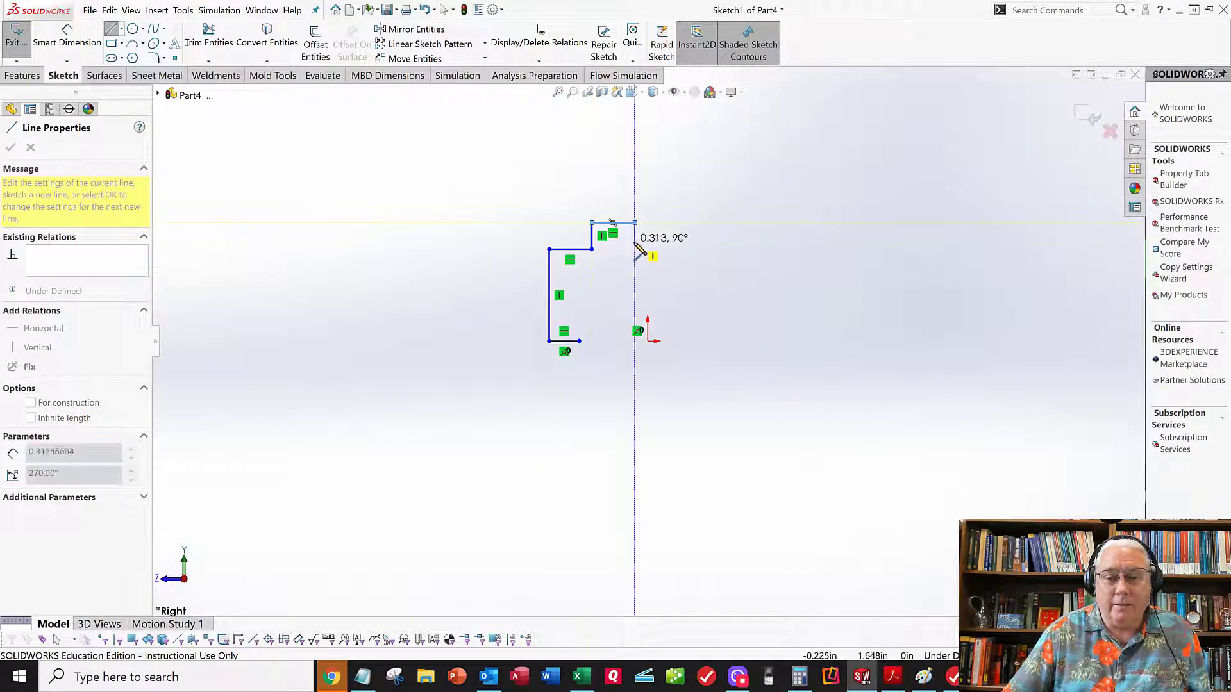
click(635, 248)
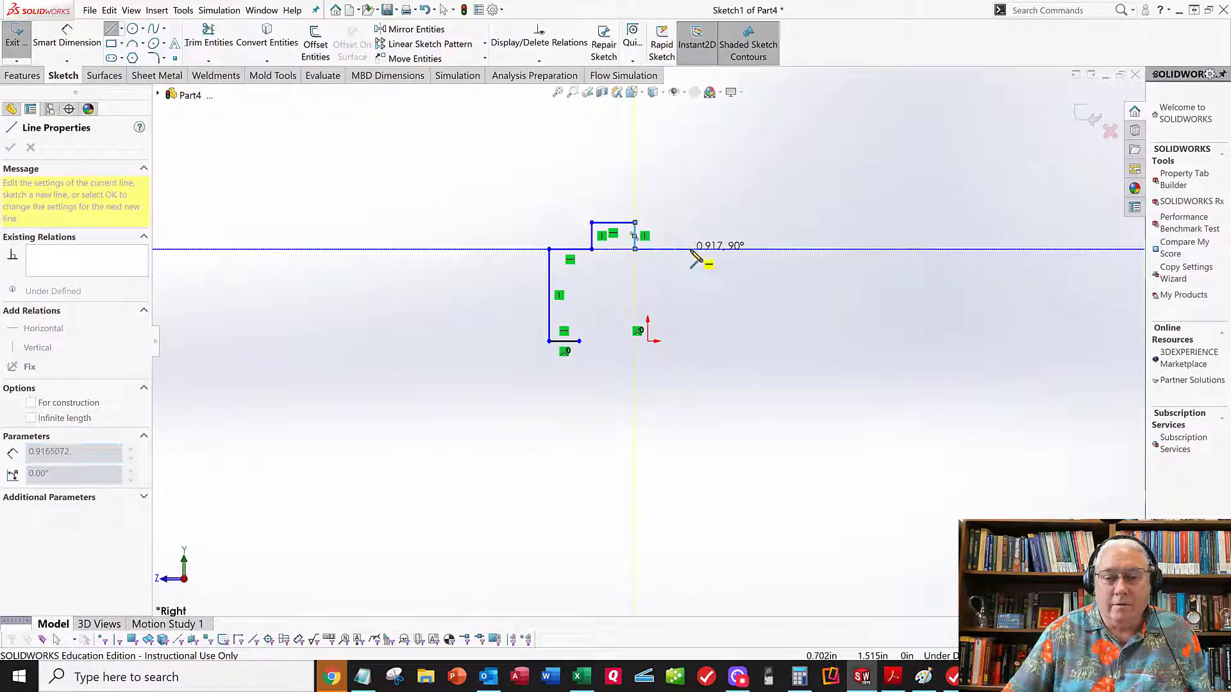
click(690, 249)
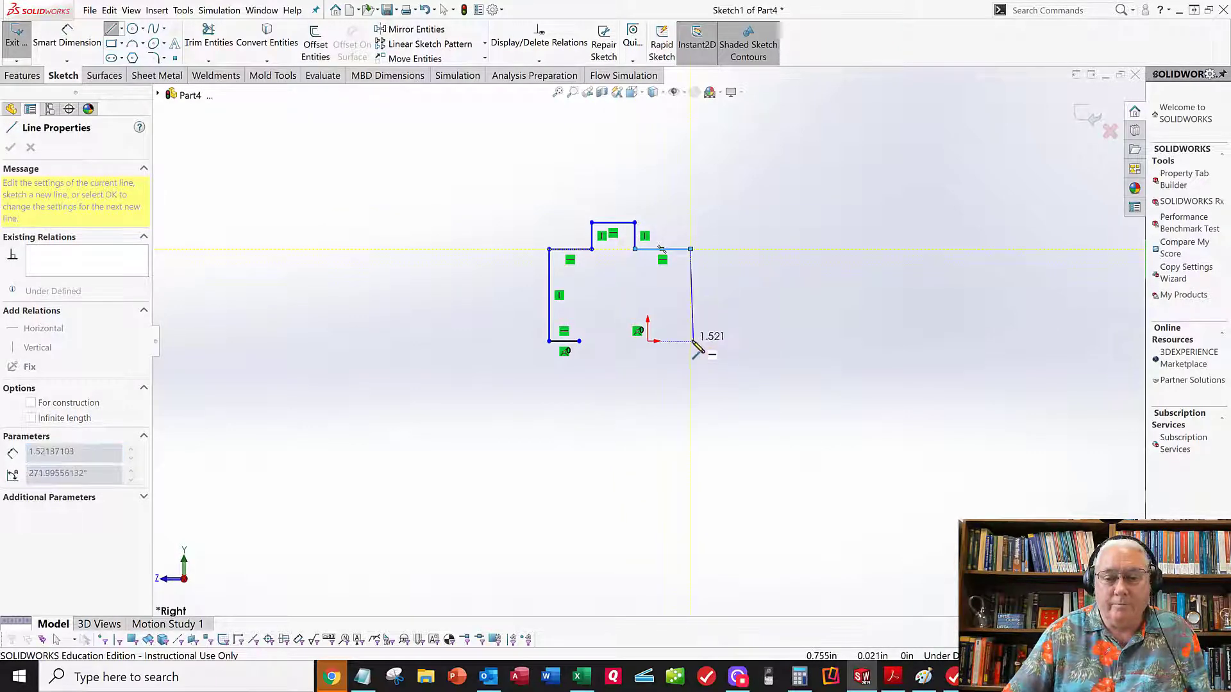
click(690, 341)
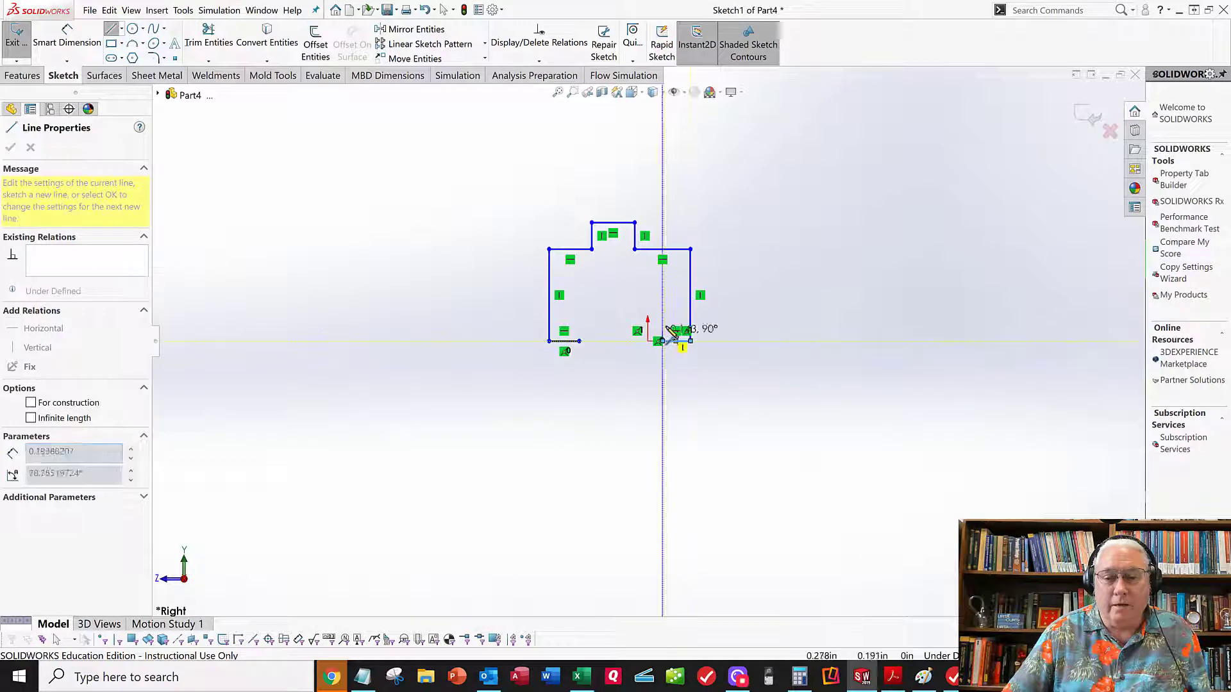
Step: Complete the profile with the right foot, inward lips and an inner cavity about 1.75 in wide, ending on the left foot's bottom line
click(663, 340)
click(663, 324)
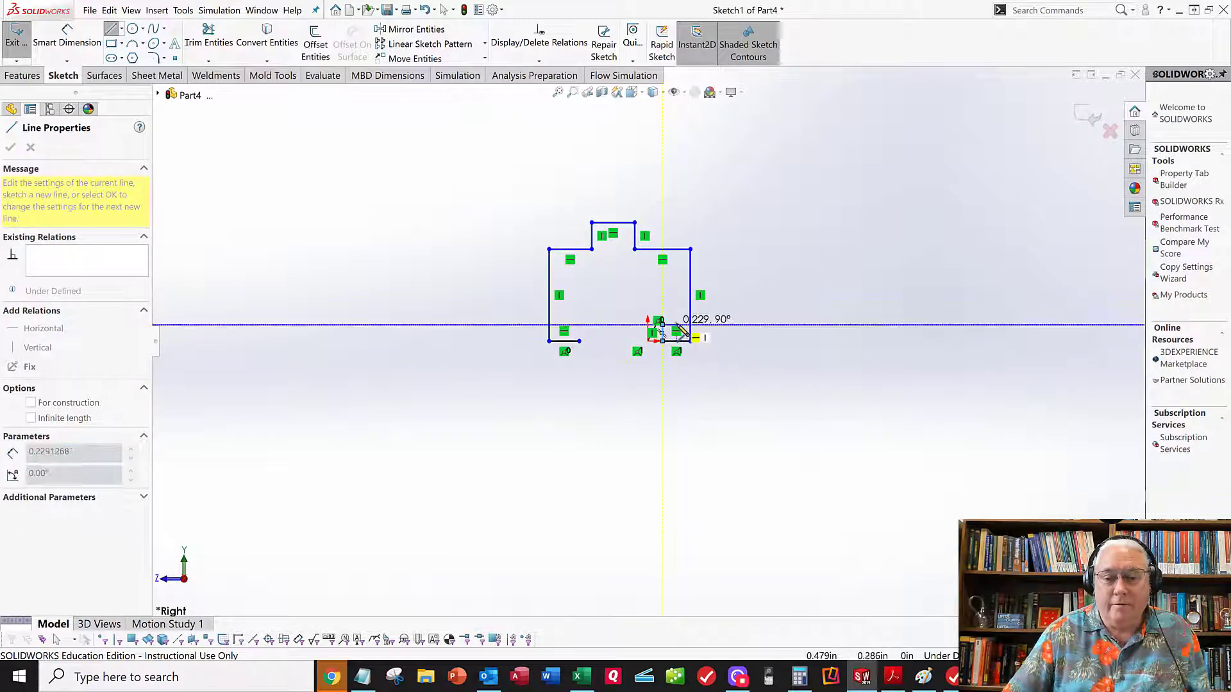
click(676, 324)
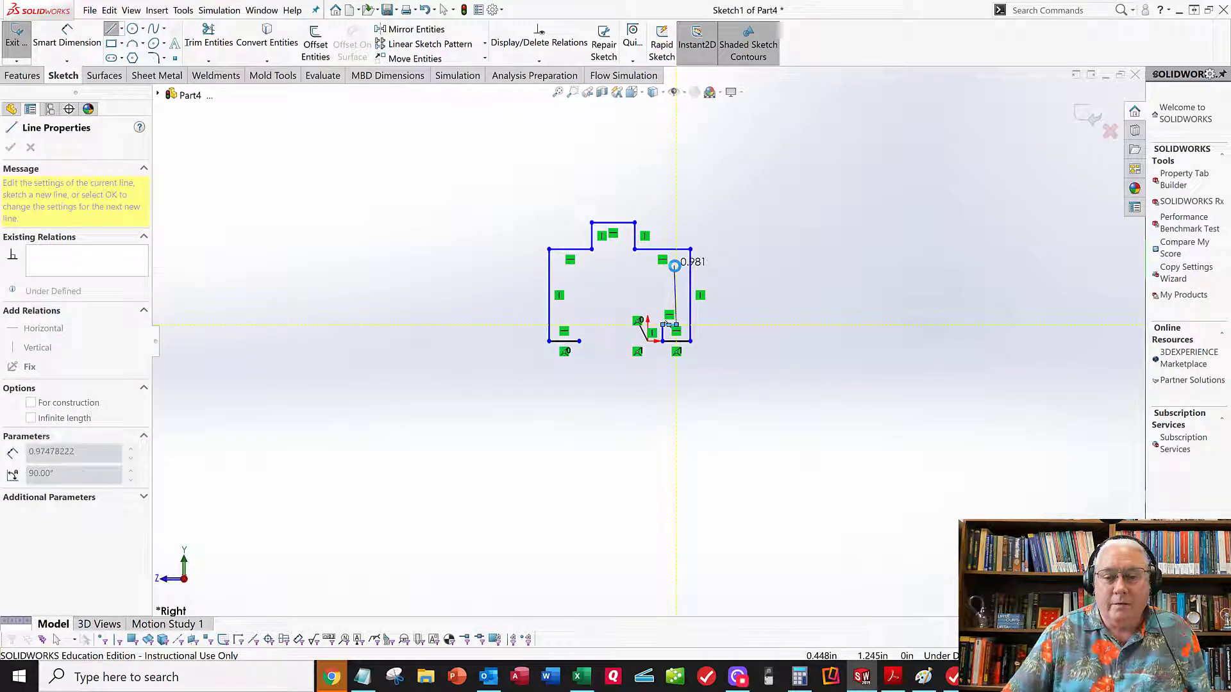
click(677, 265)
click(571, 265)
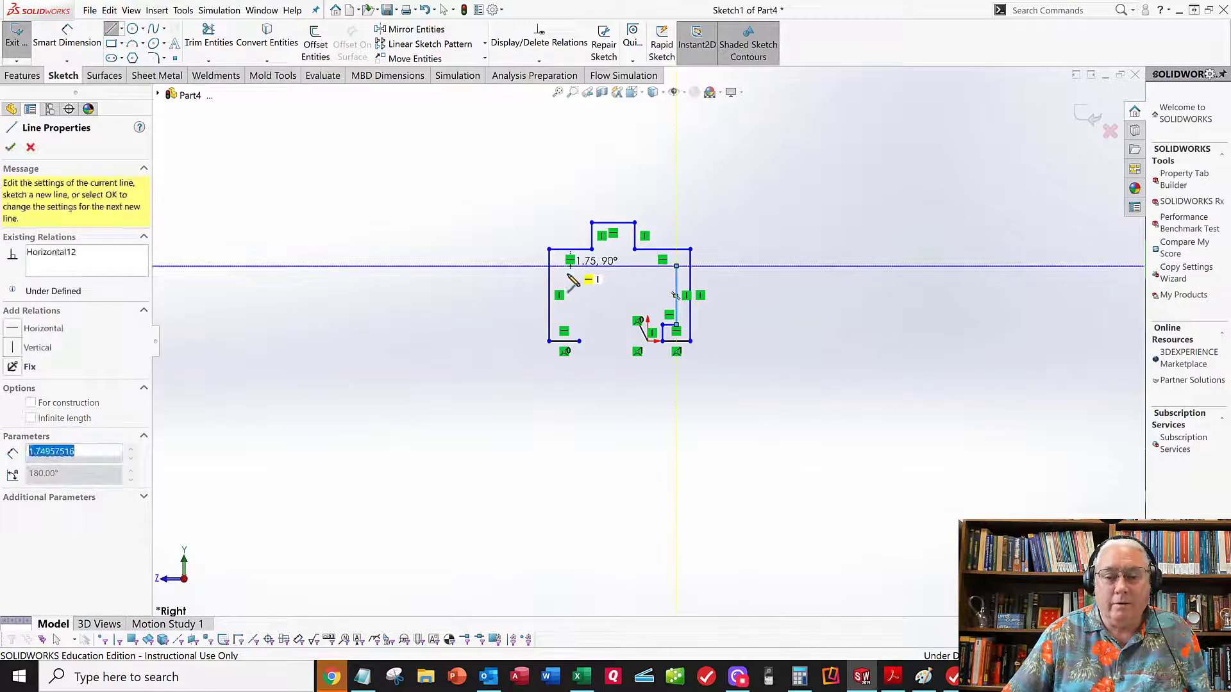
click(571, 325)
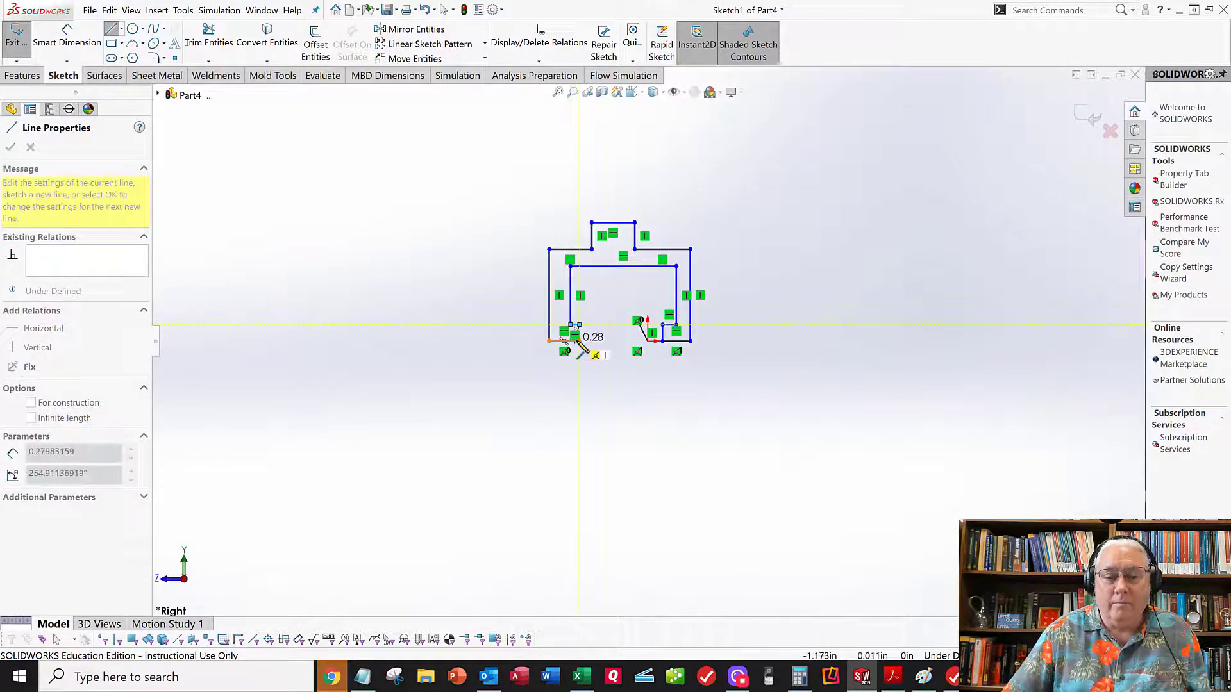
click(576, 341)
right_click(605, 315)
click(620, 324)
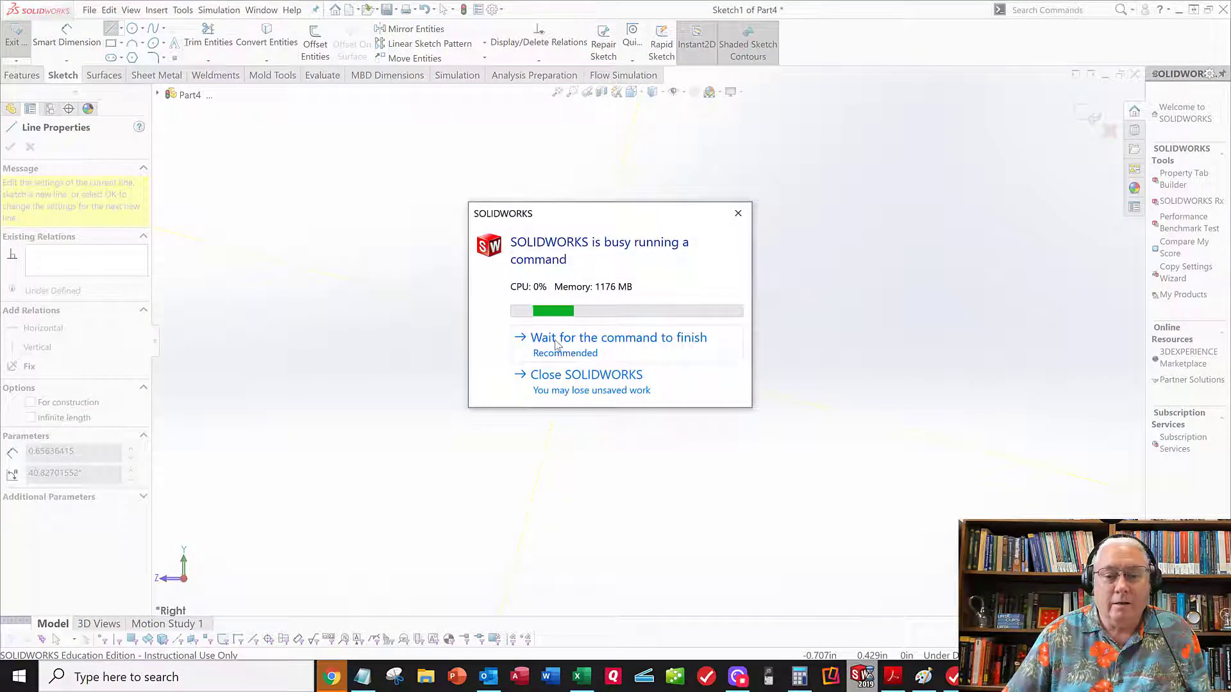
key(Escape)
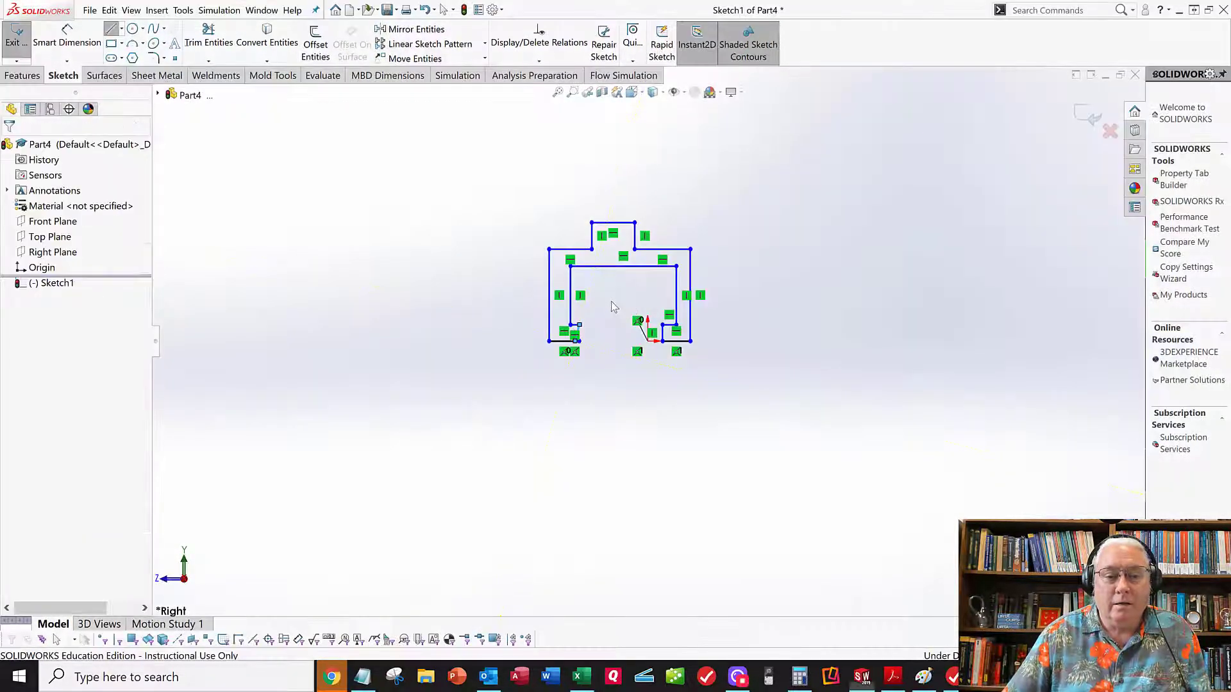
Step: Merge the lower end of the left lip's slanted line with the open end of the left foot's bottom line
scroll(609, 308, down, 5)
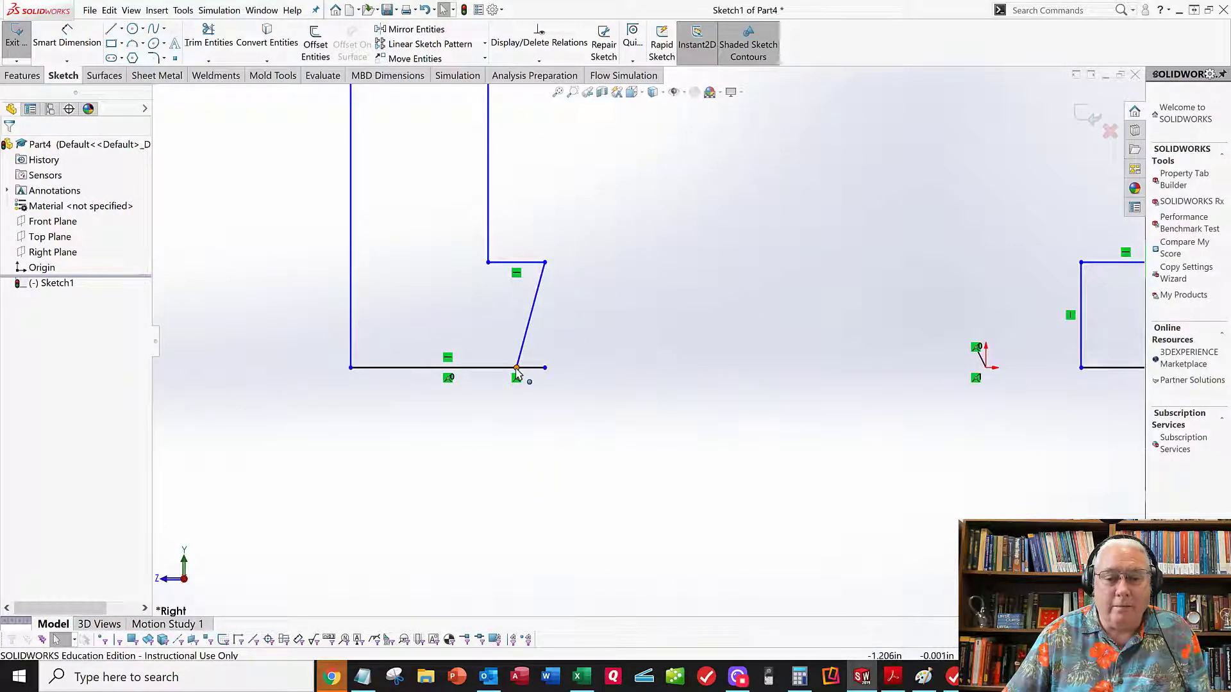
click(537, 384)
ctrl+click(545, 369)
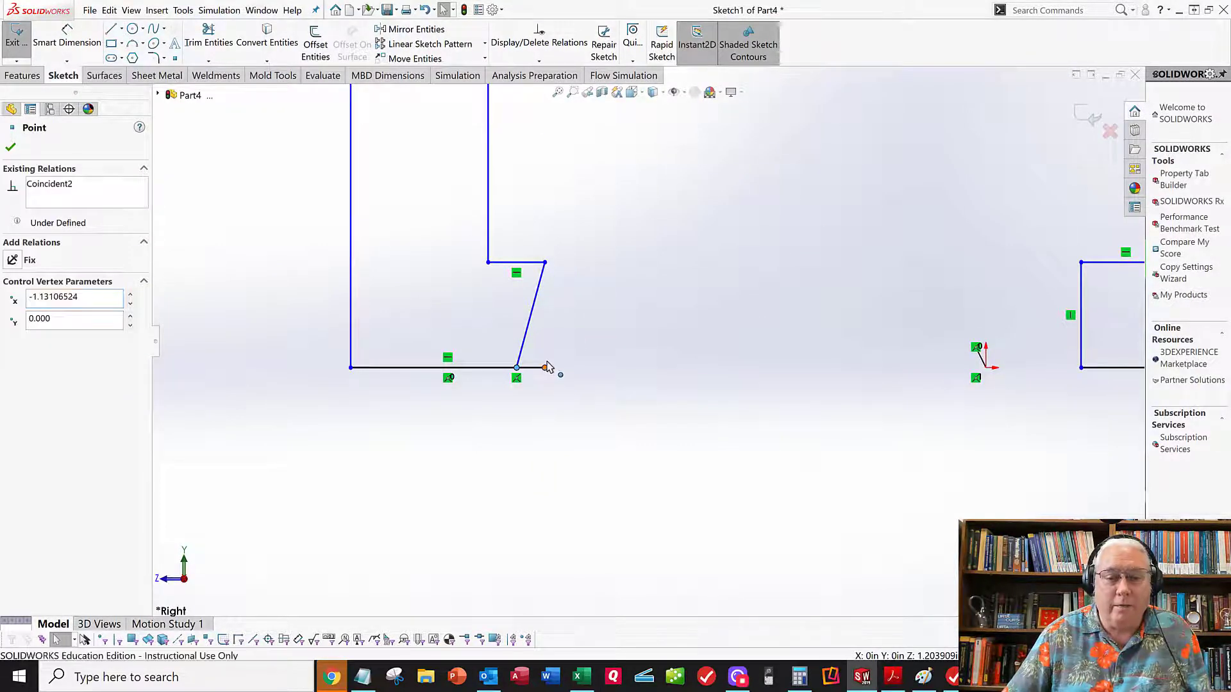
click(21, 376)
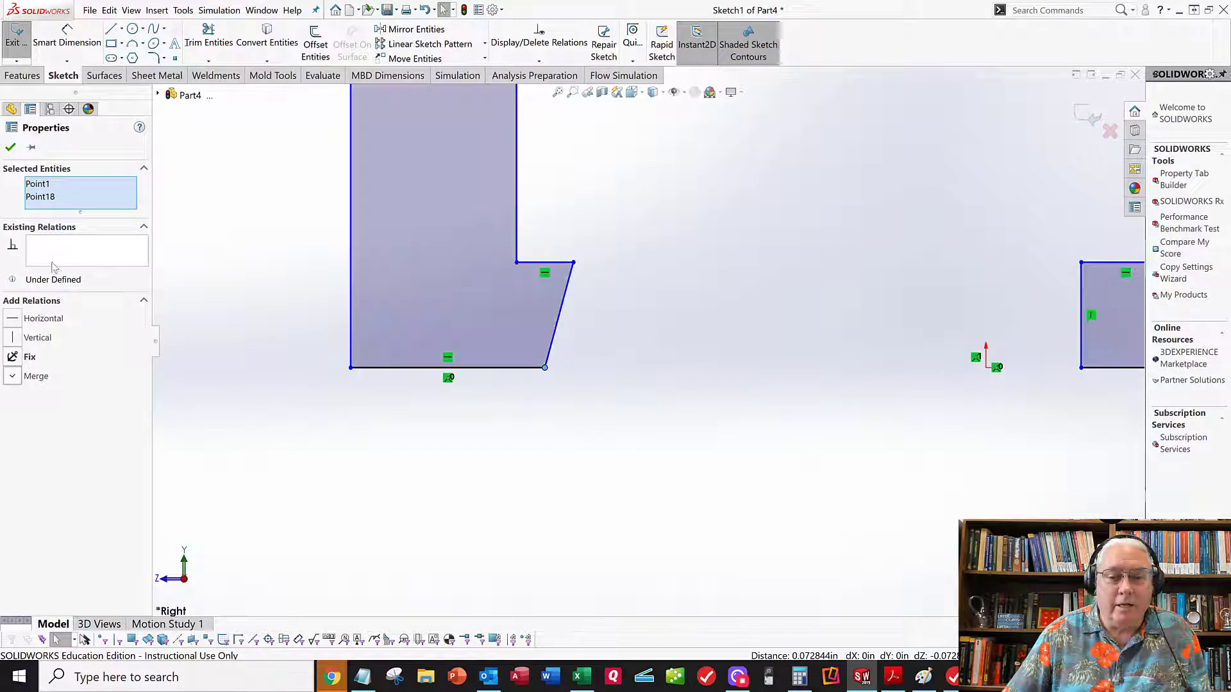
click(11, 146)
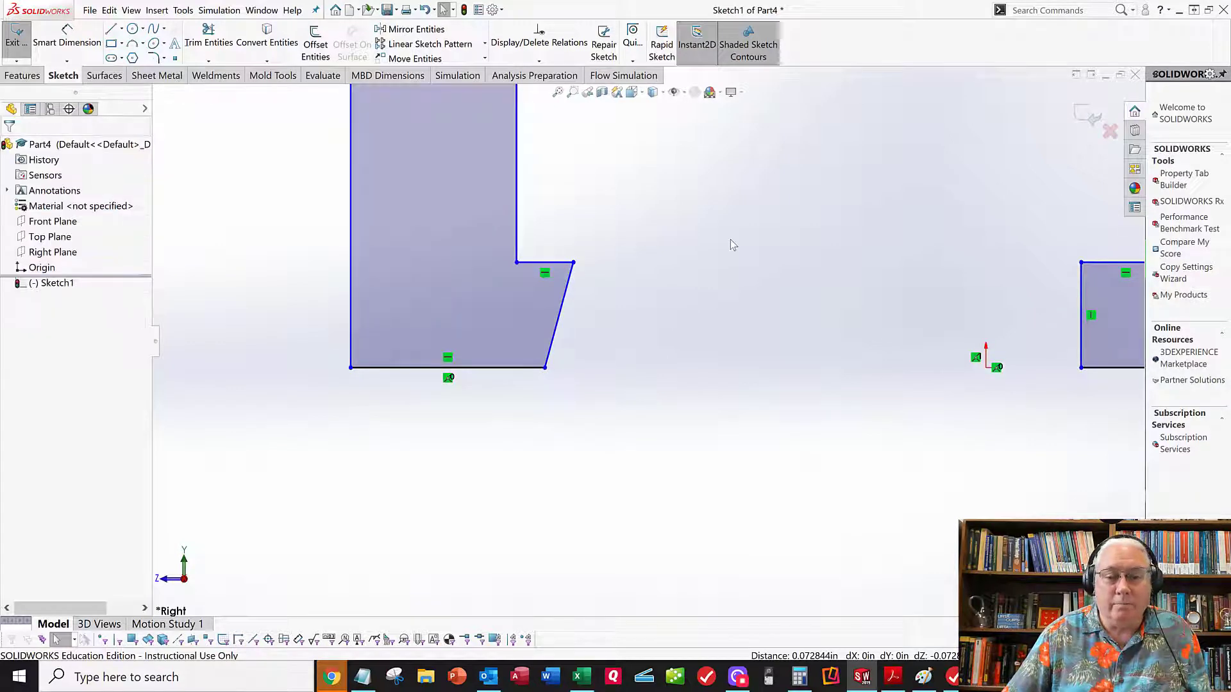
Step: Add a Vertical relation to the slanted end line of the left lip
click(559, 314)
click(13, 281)
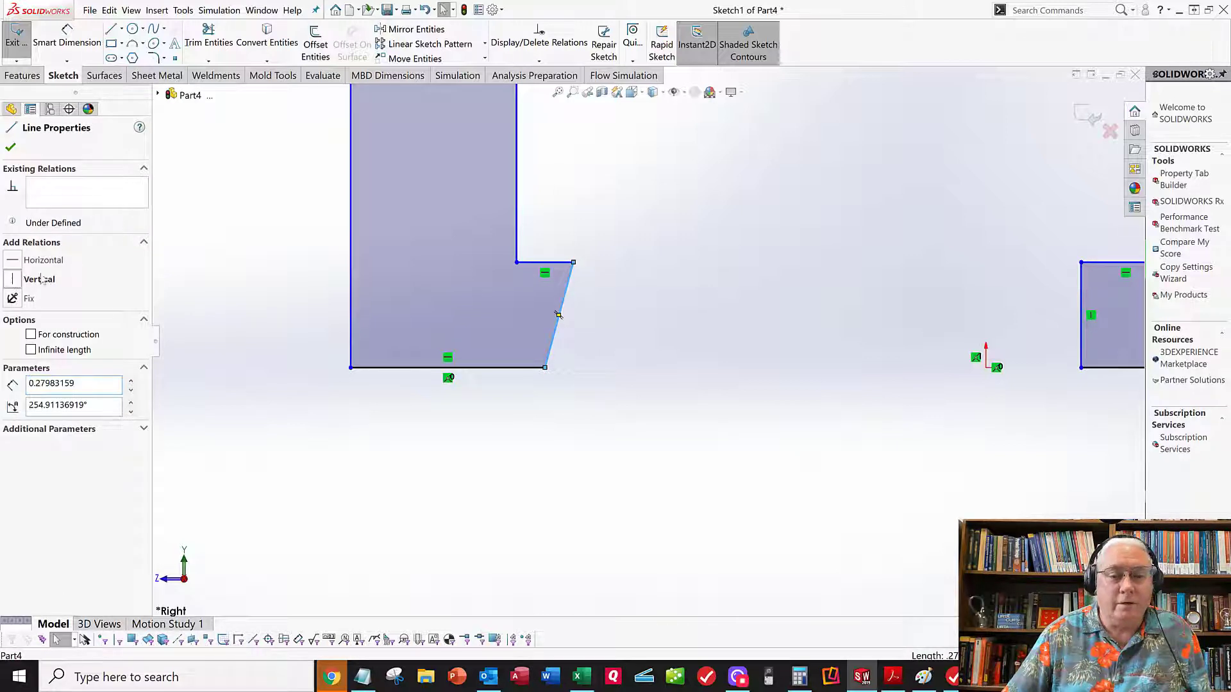
scroll(624, 342, down, 8)
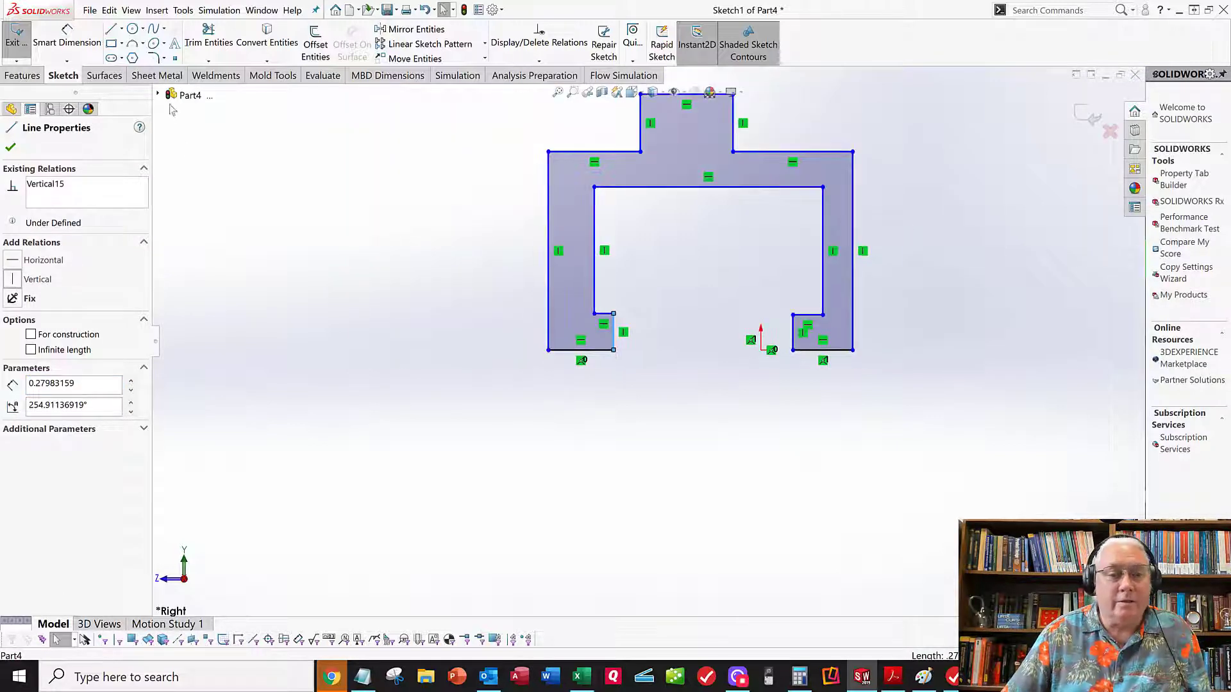
click(10, 147)
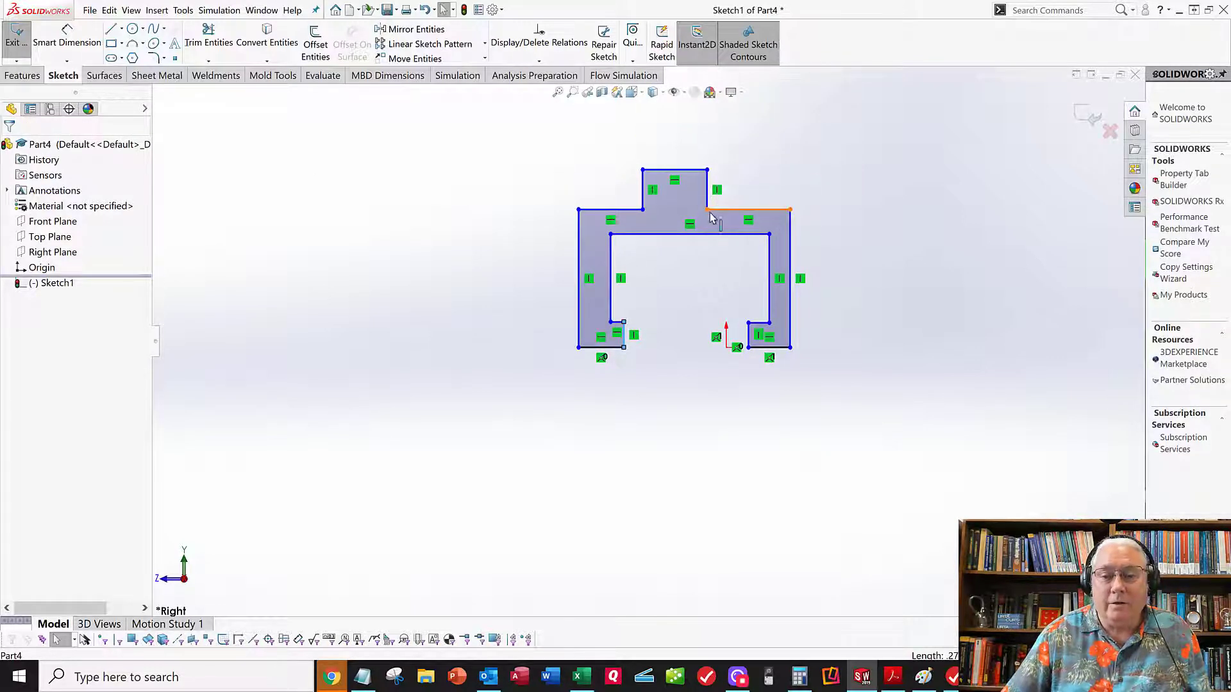
Step: Reshape the profile by shifting the top boss over the origin, widening the right side outward and moving the right lip's end outward
drag(707, 210, 749, 212)
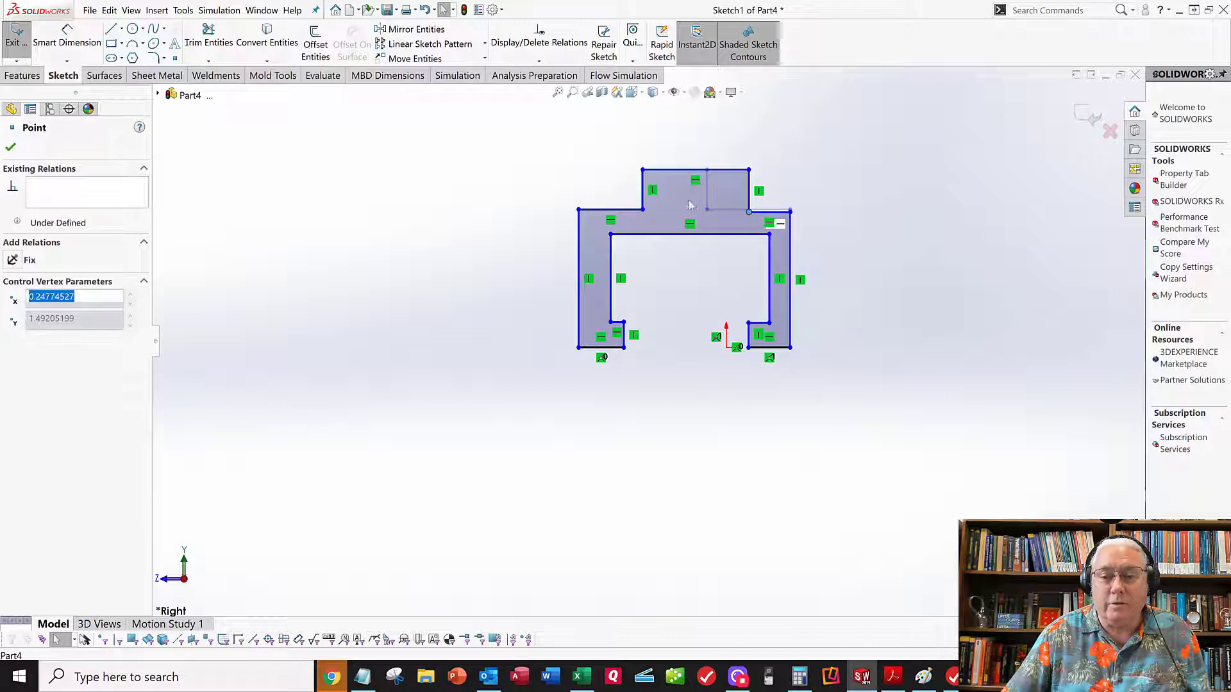
drag(643, 210, 690, 207)
drag(790, 350, 833, 350)
mouse_move(770, 327)
mouse_down()
mouse_move(813, 327)
mouse_move(770, 350)
mouse_up()
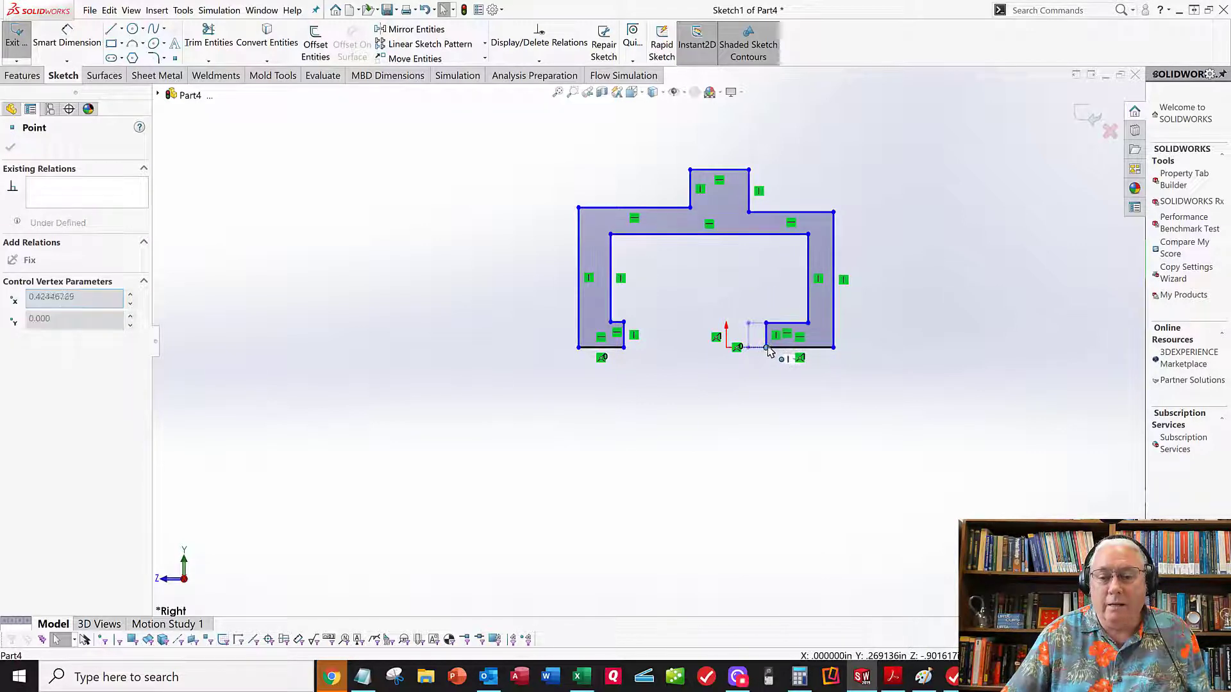
click(754, 372)
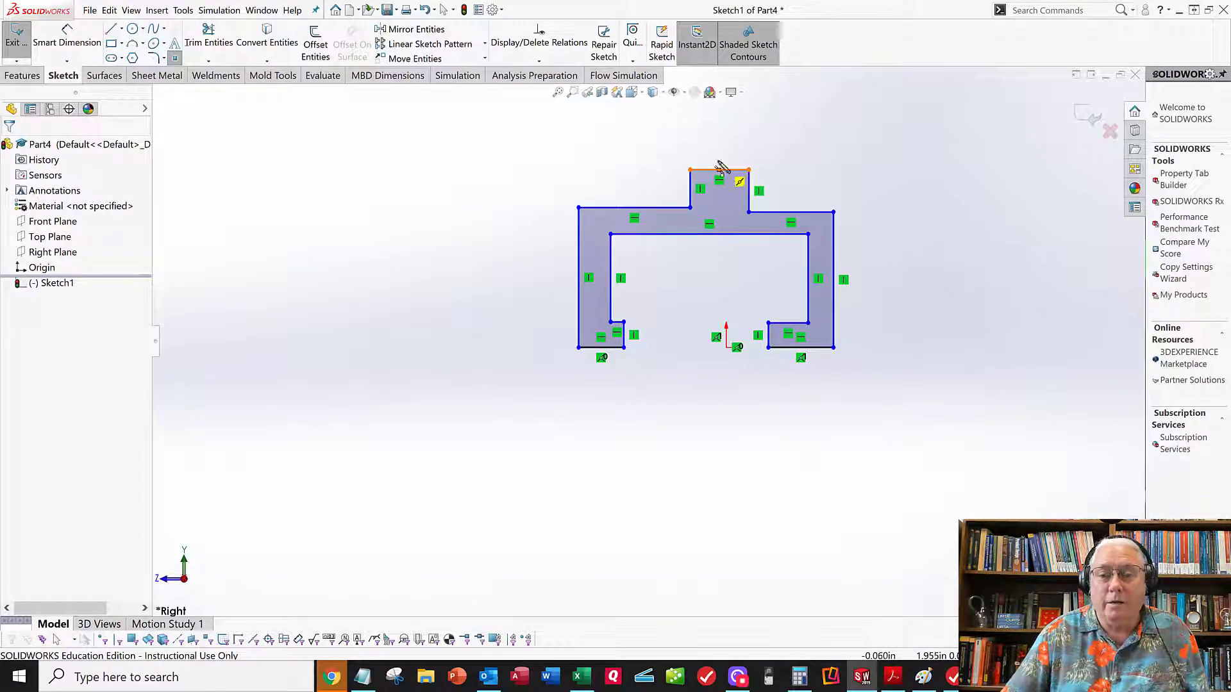
Step: Place a point at the midpoint of the boss's top line and add a Vertical relation between it and the origin
click(719, 170)
right_click(719, 130)
click(732, 140)
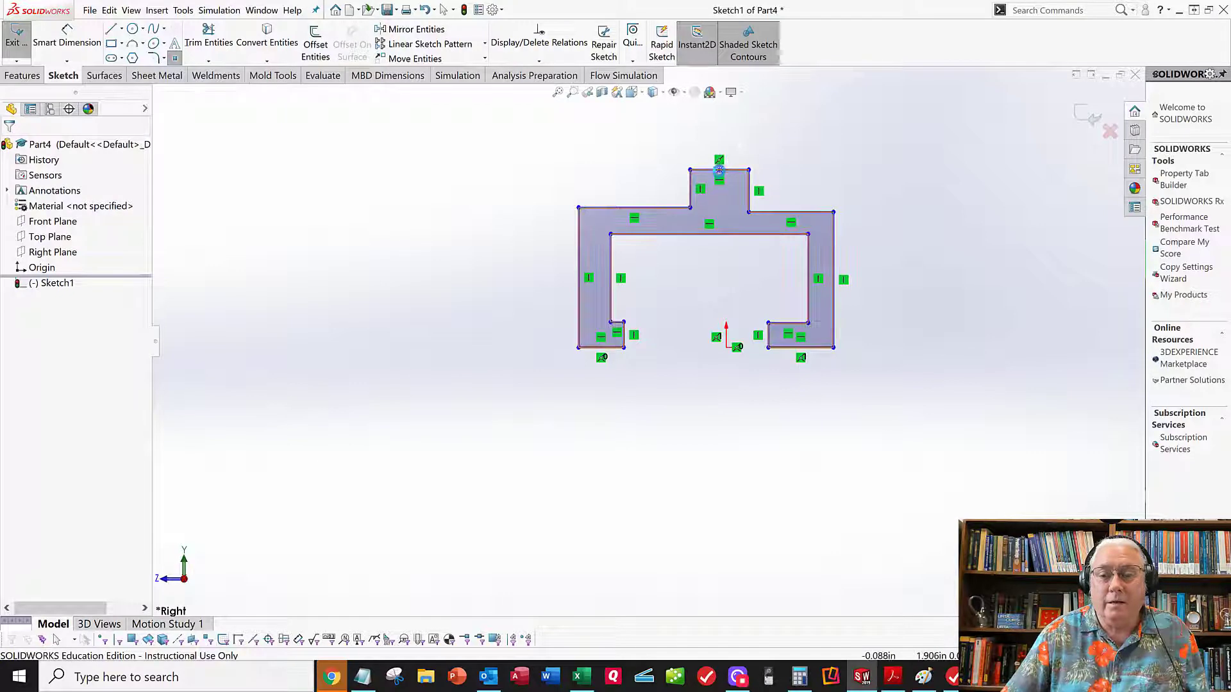
click(720, 170)
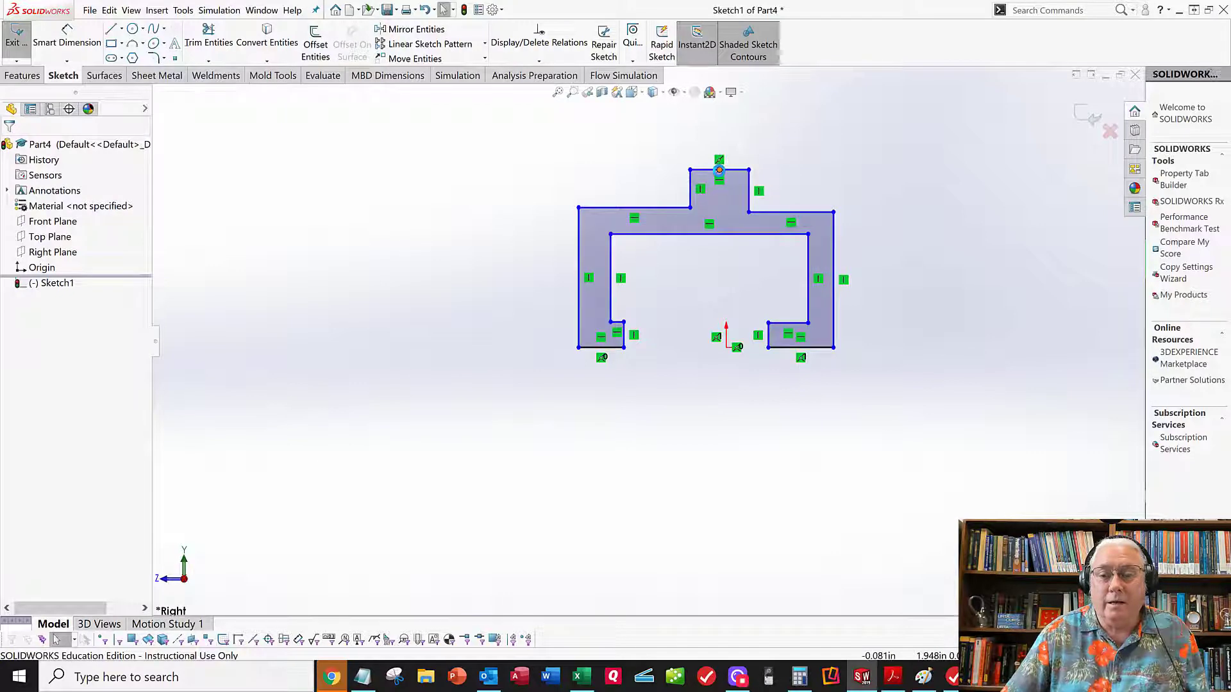
ctrl+click(727, 348)
click(13, 337)
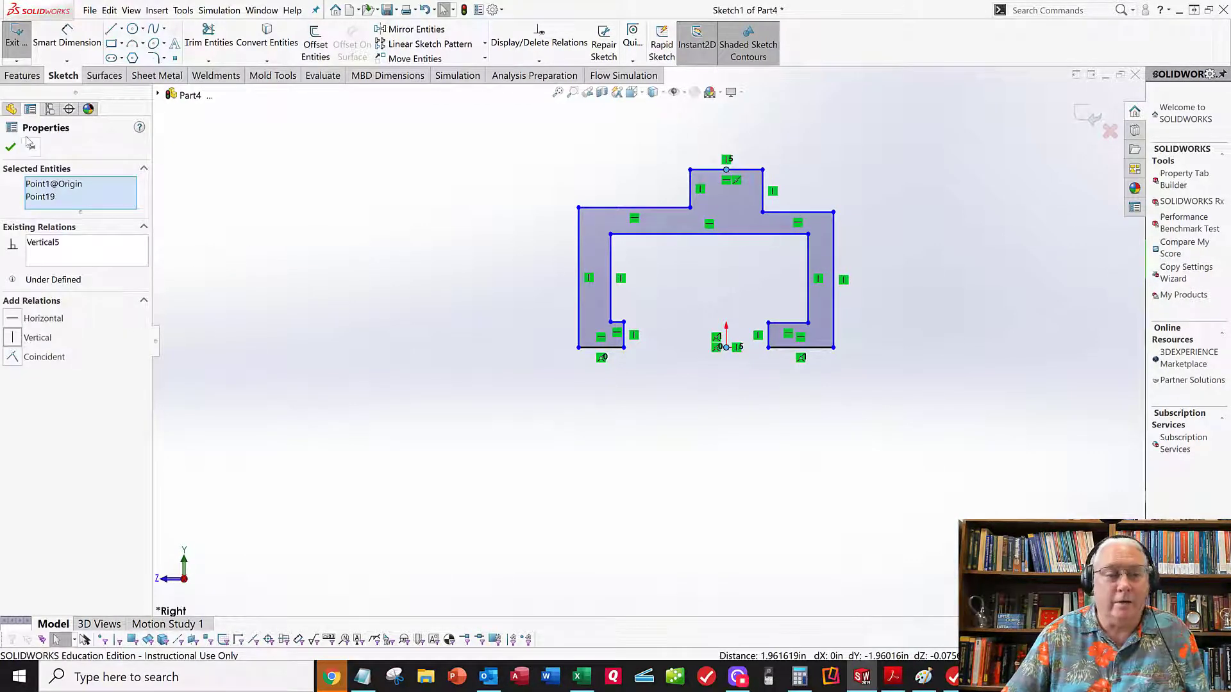
click(10, 148)
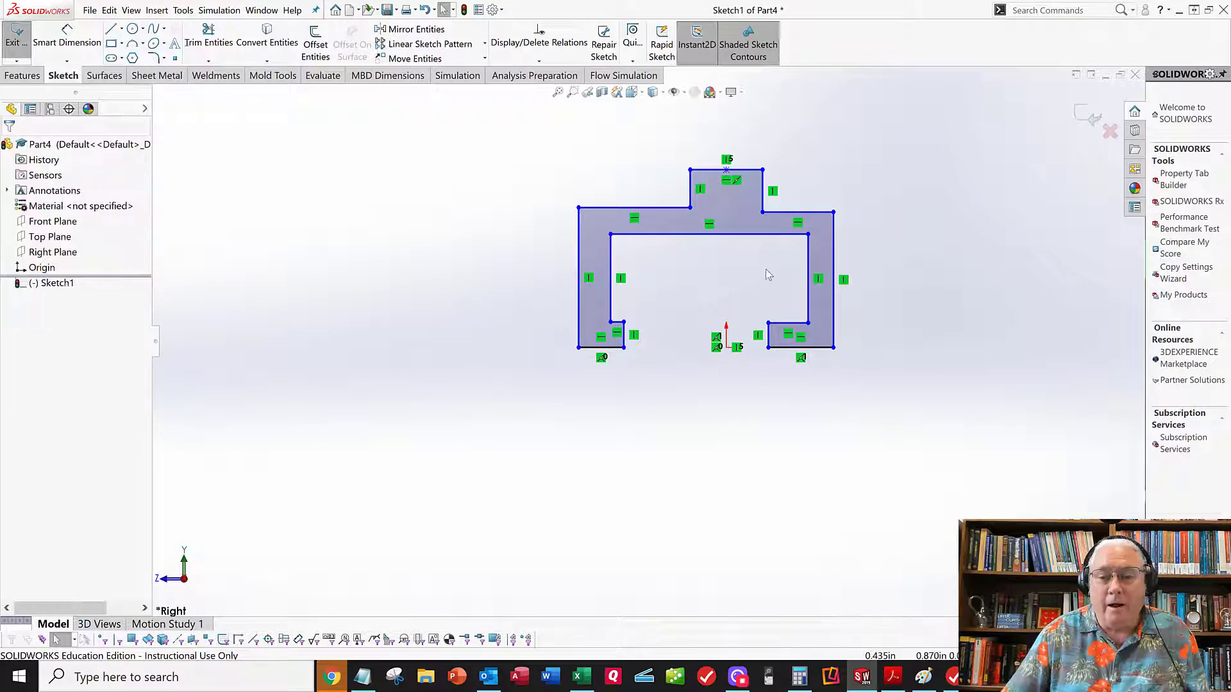
Step: Make the two shoulder lines beside the boss equal in length and collinear
scroll(801, 265, down, 2)
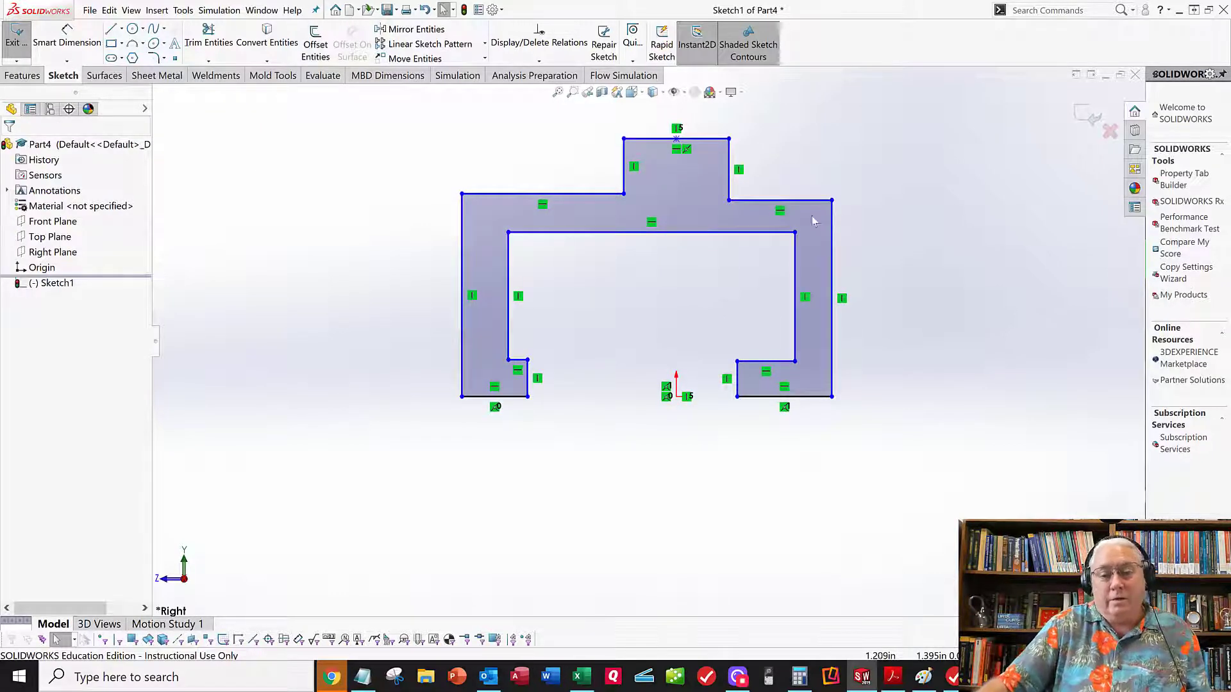
click(530, 195)
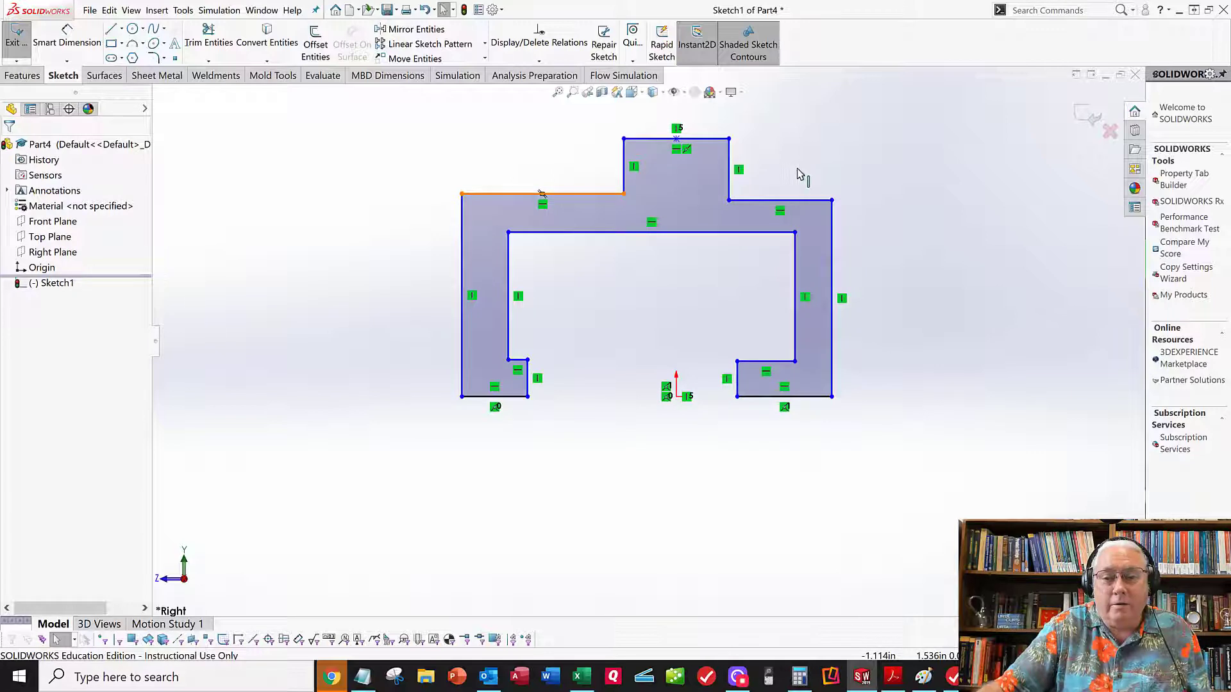
ctrl+click(749, 202)
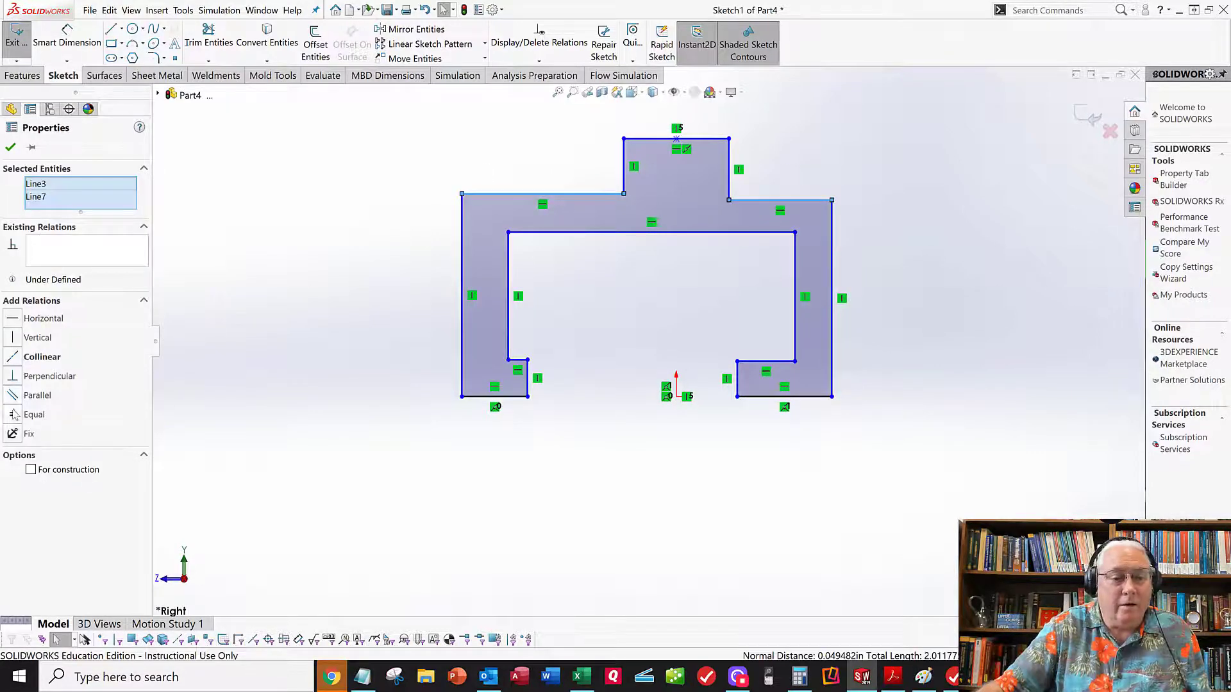
click(14, 416)
click(14, 358)
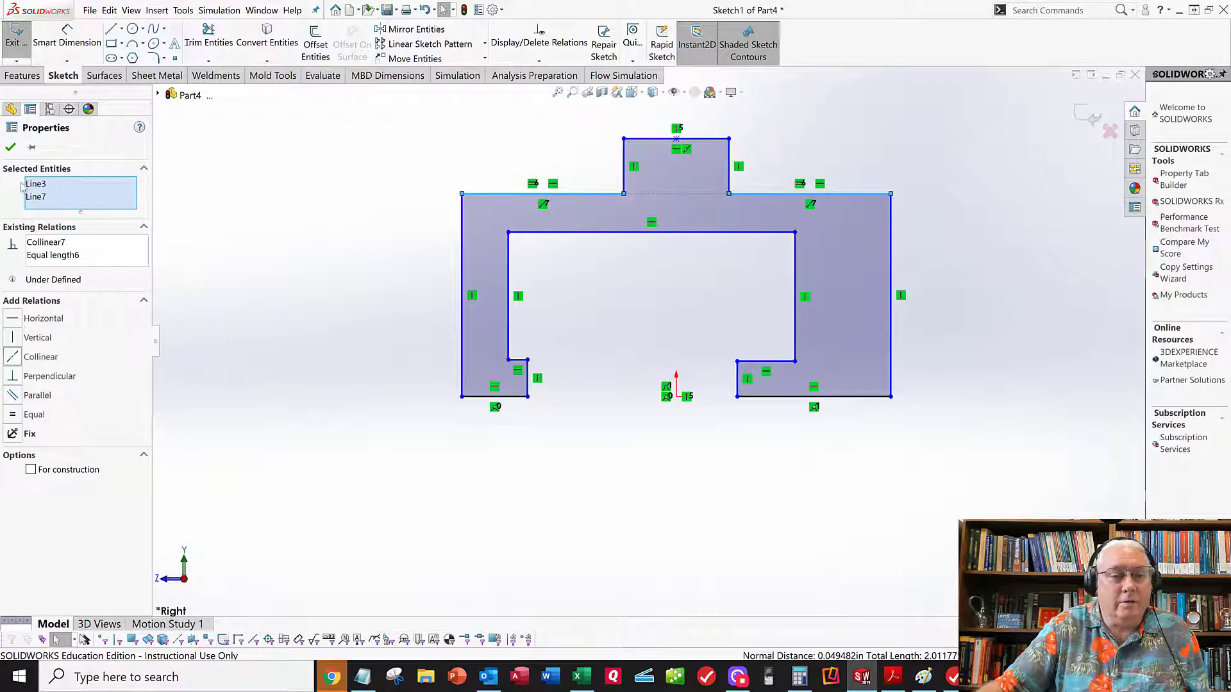
click(10, 148)
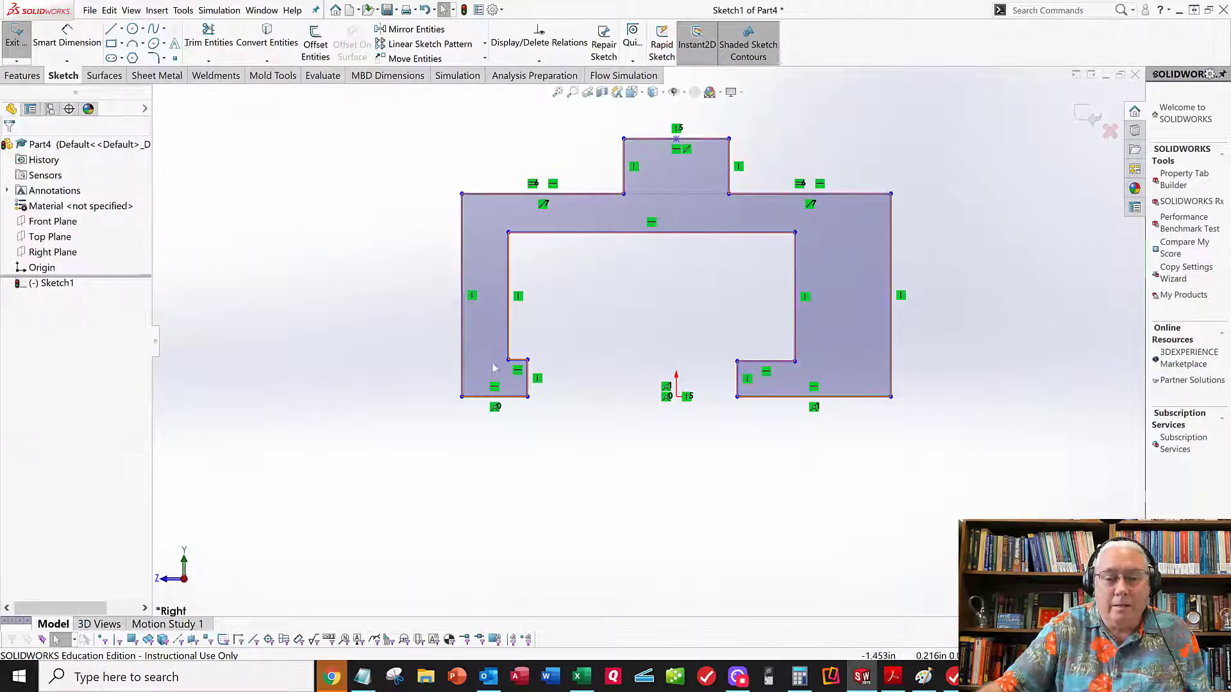
Step: Add an Equal relation between the short horizontal top lines of the left and right lips
click(518, 360)
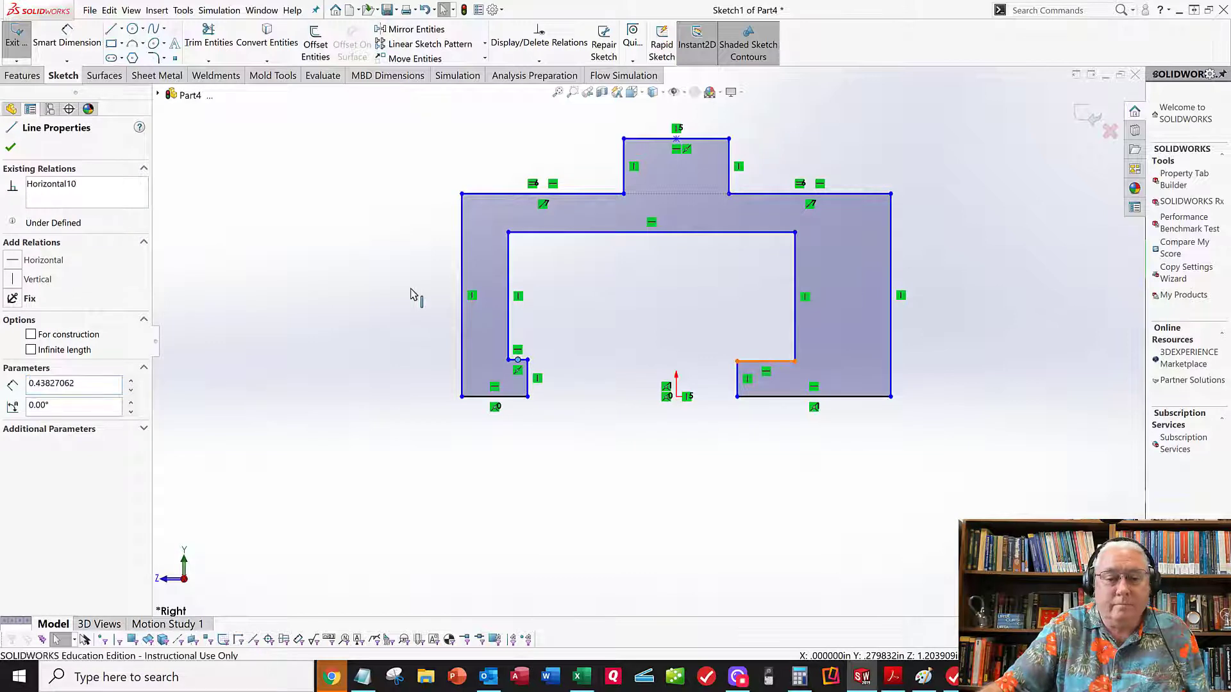
ctrl+click(518, 360)
scroll(507, 372, down, 3)
scroll(523, 371, down, 2)
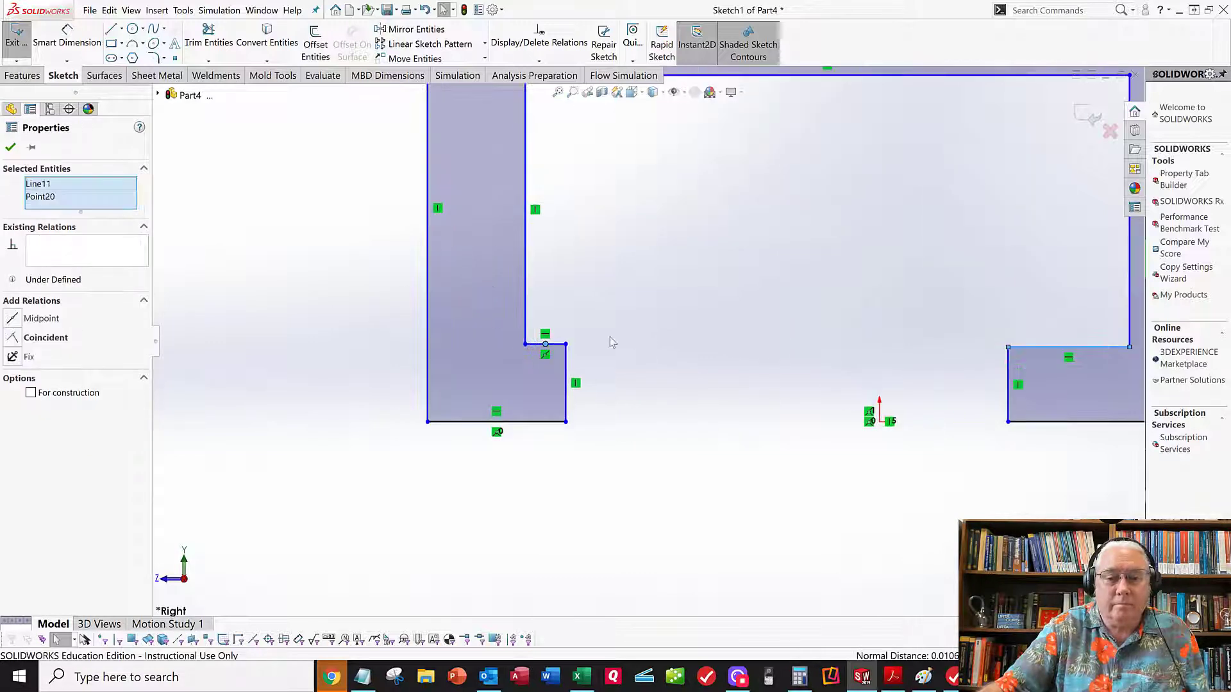
right_click(54, 199)
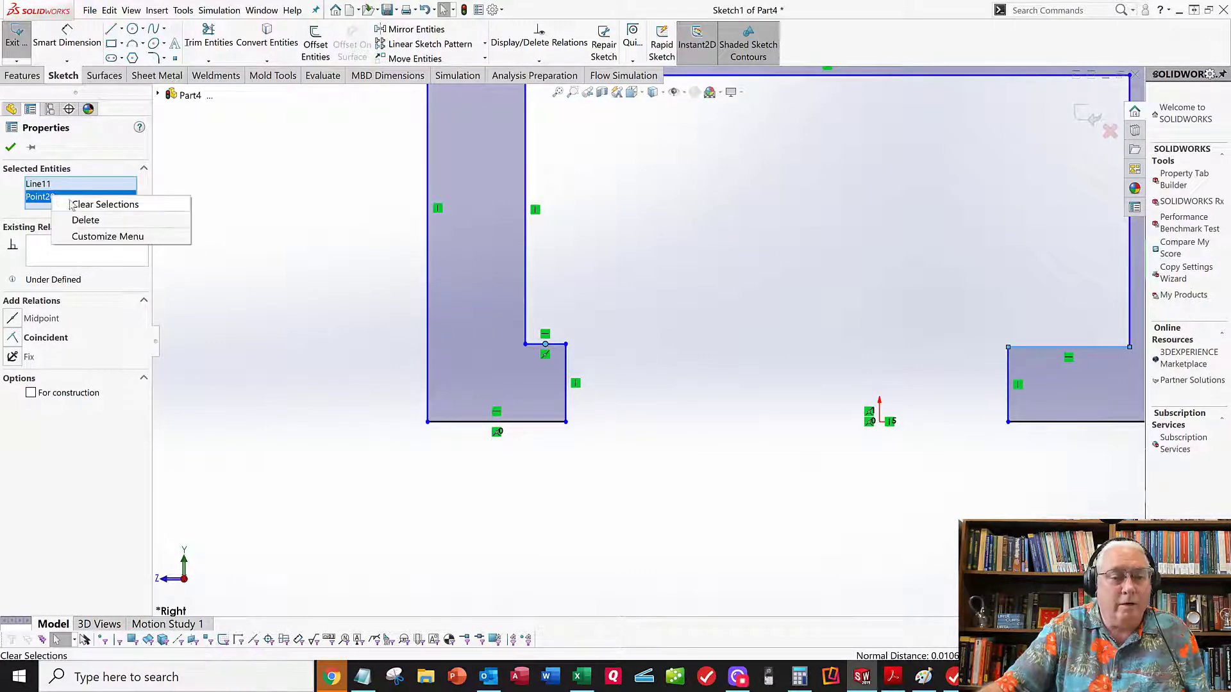
click(83, 220)
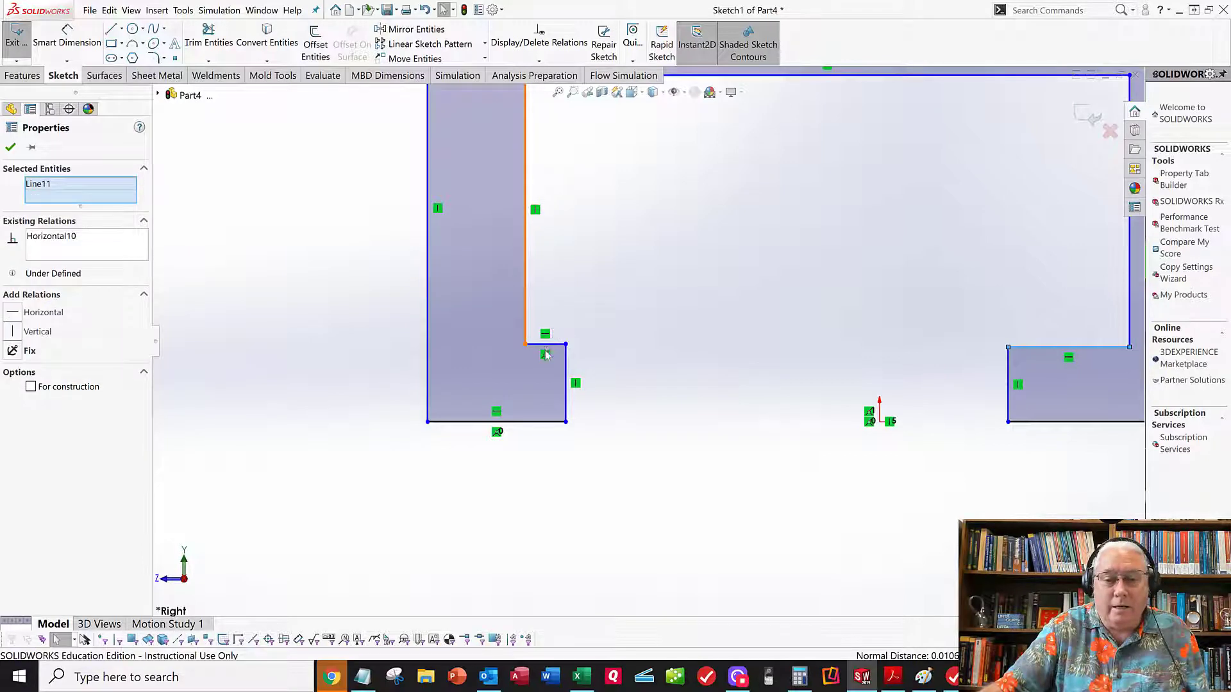
click(537, 291)
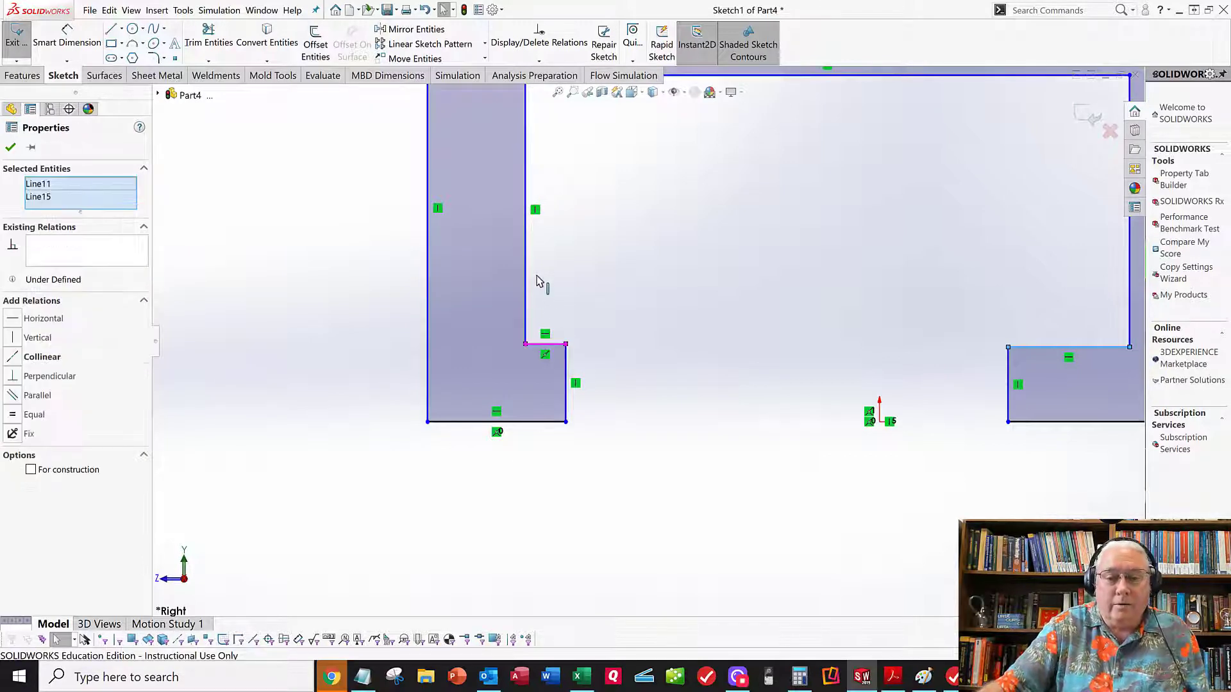
click(19, 413)
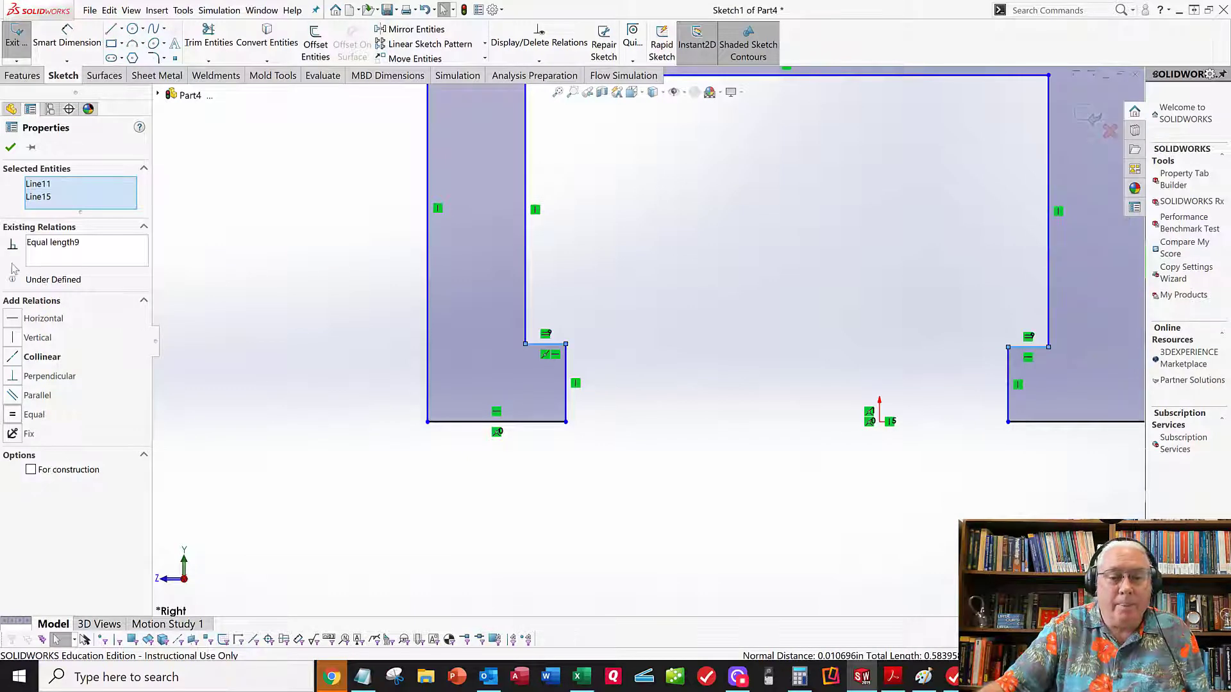
click(10, 147)
Step: Narrow the profile's outer sides to about 1.06 in from the origin and shift the left lip and inner wall inward
scroll(629, 358, up, 6)
scroll(879, 247, down, 2)
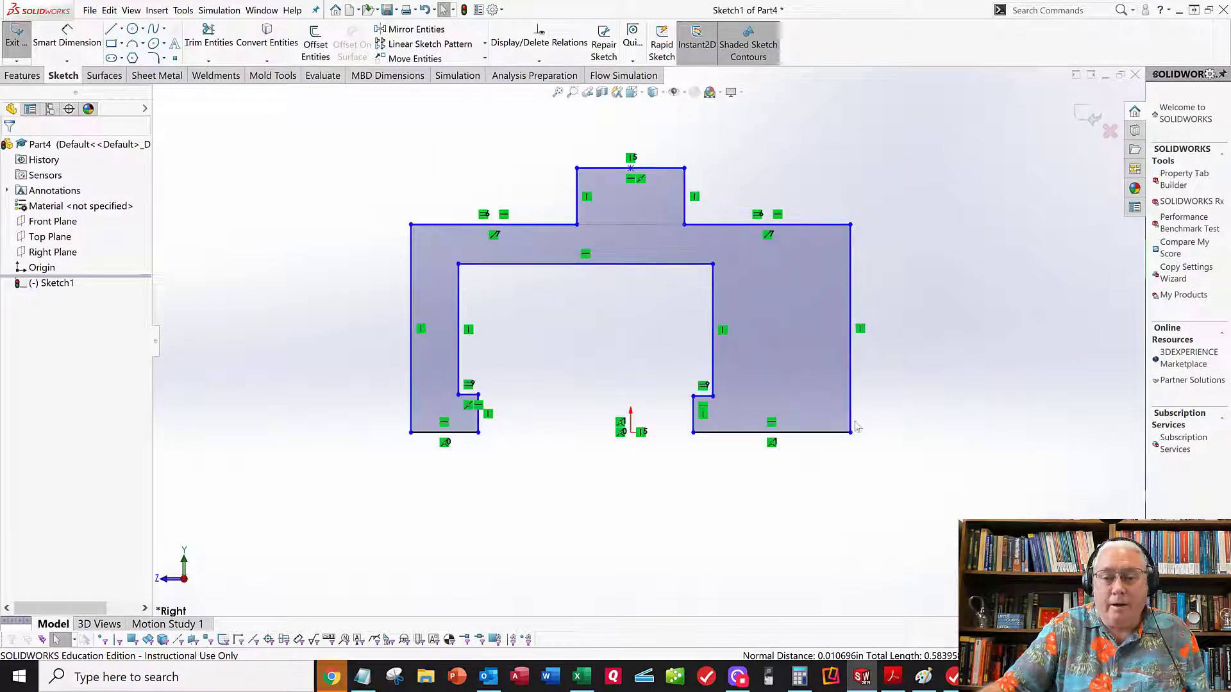
mouse_move(851, 433)
mouse_down()
mouse_move(767, 433)
mouse_move(813, 433)
mouse_up()
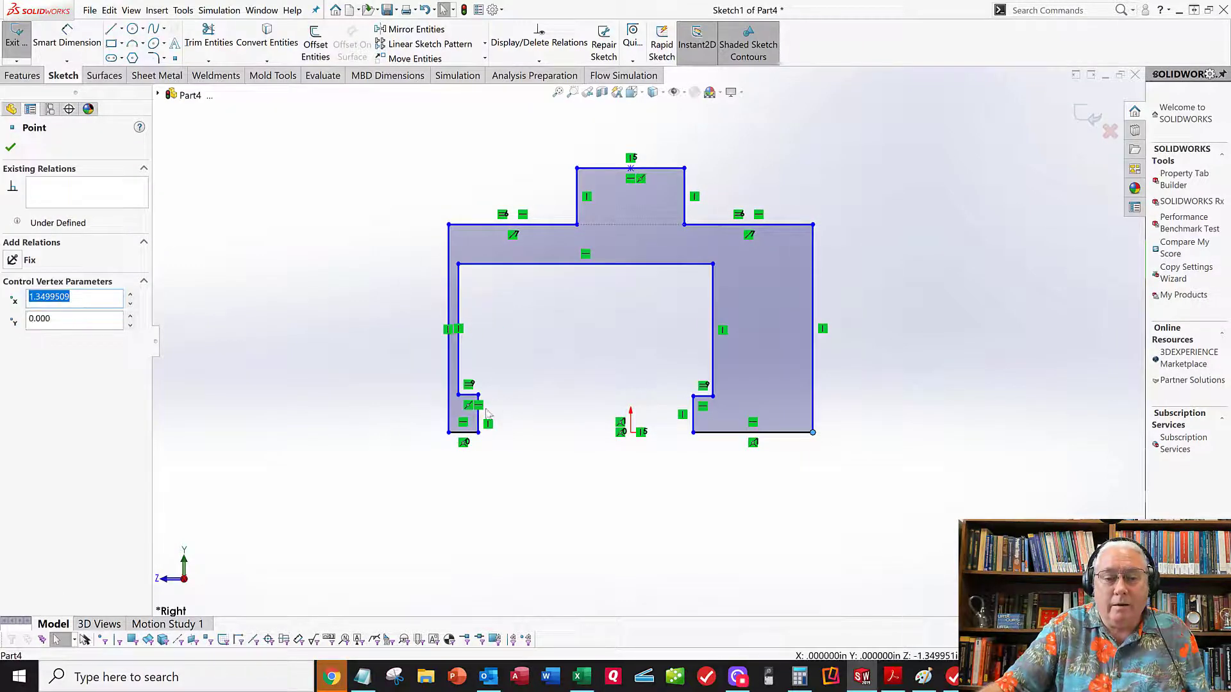
drag(478, 435, 575, 442)
drag(541, 276, 514, 277)
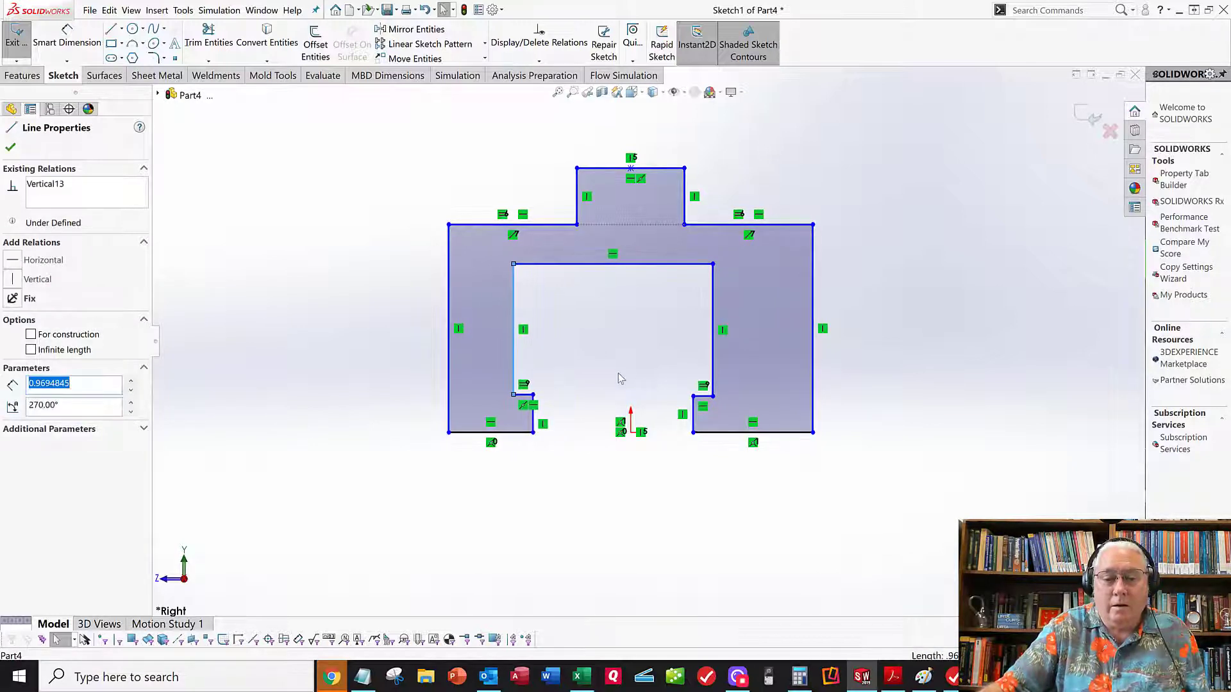
click(606, 329)
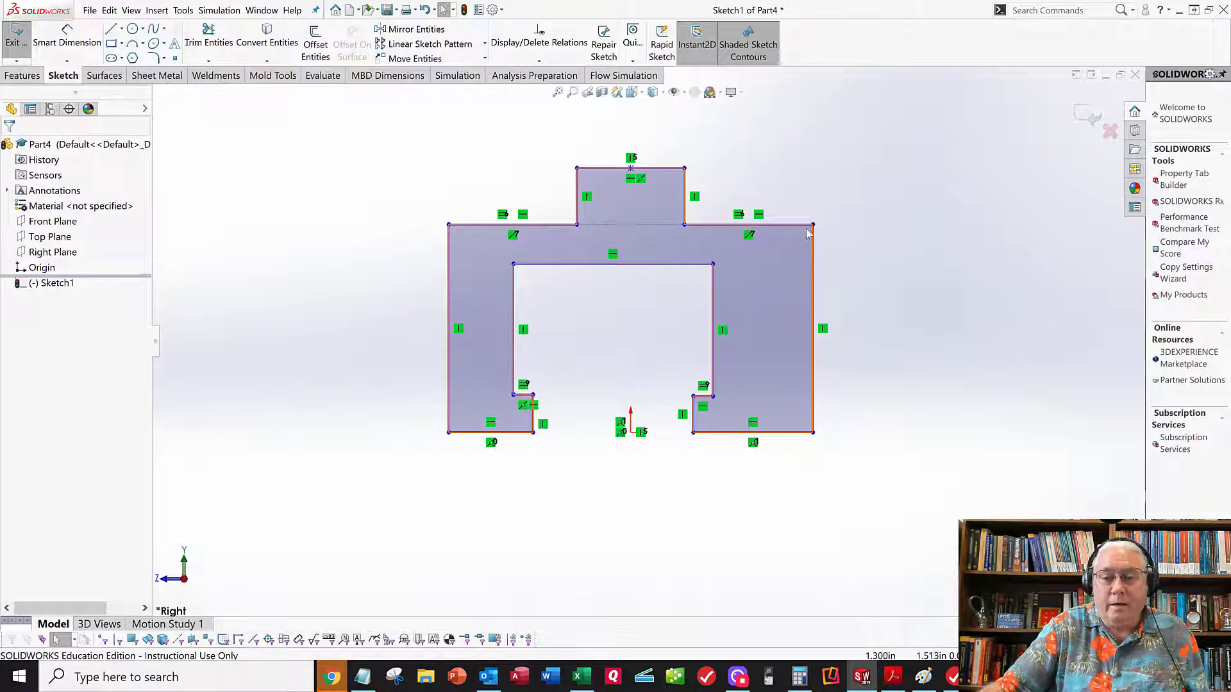
mouse_move(791, 226)
mouse_down()
mouse_move(779, 238)
mouse_move(802, 228)
mouse_move(774, 227)
mouse_up()
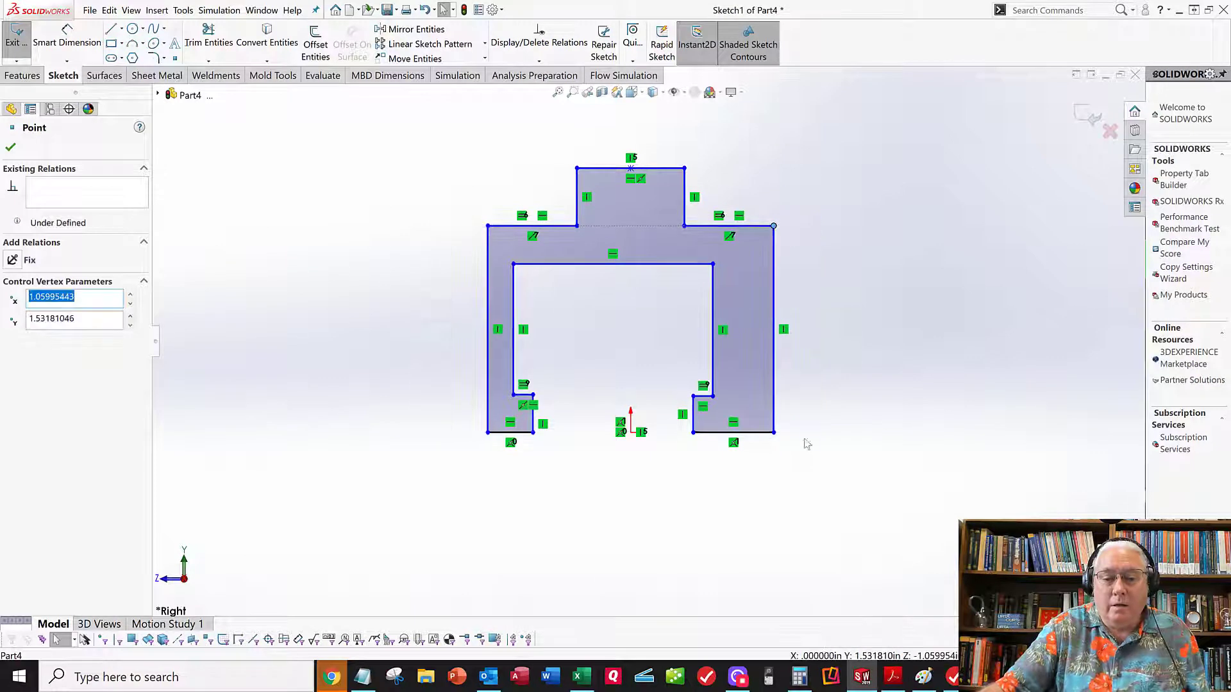
click(577, 453)
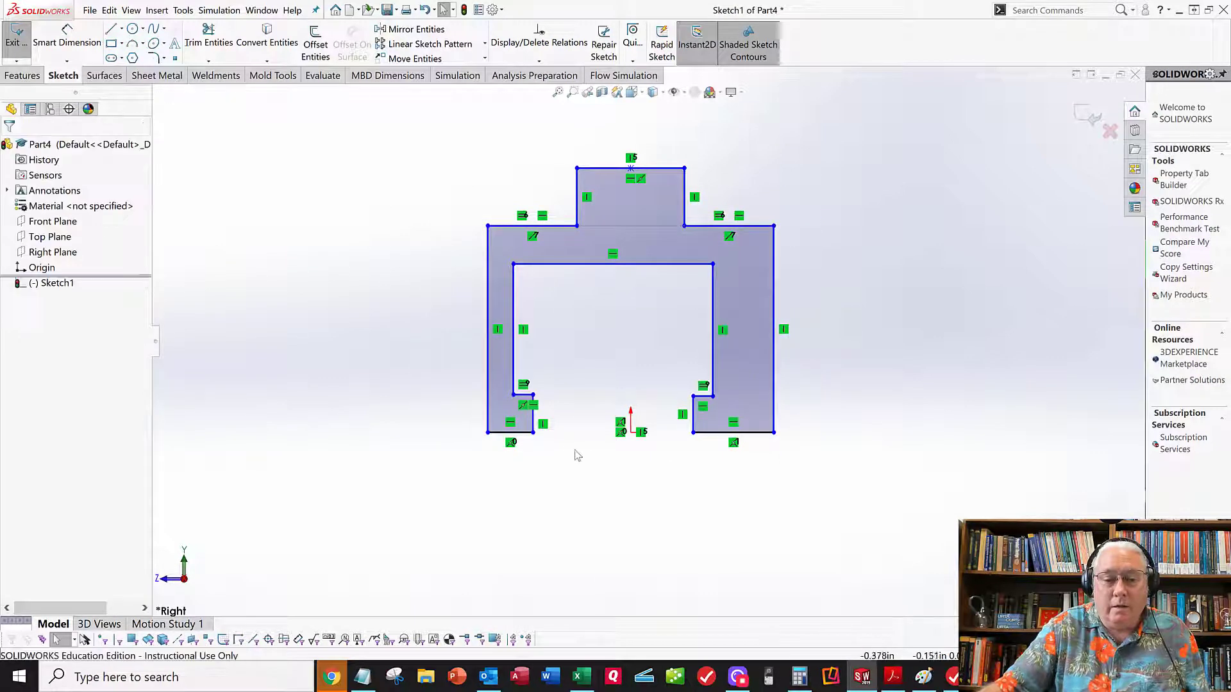
Step: Add an Equal relation between the bottom lines of the left and right lips
click(521, 432)
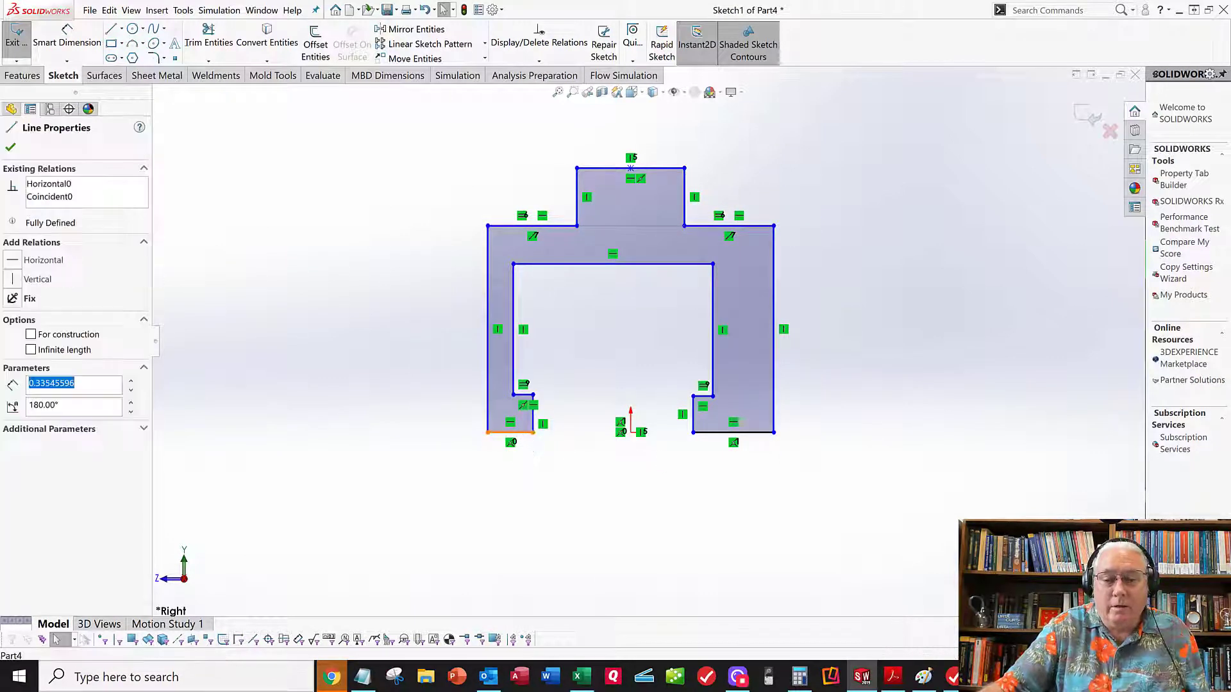
ctrl+click(714, 433)
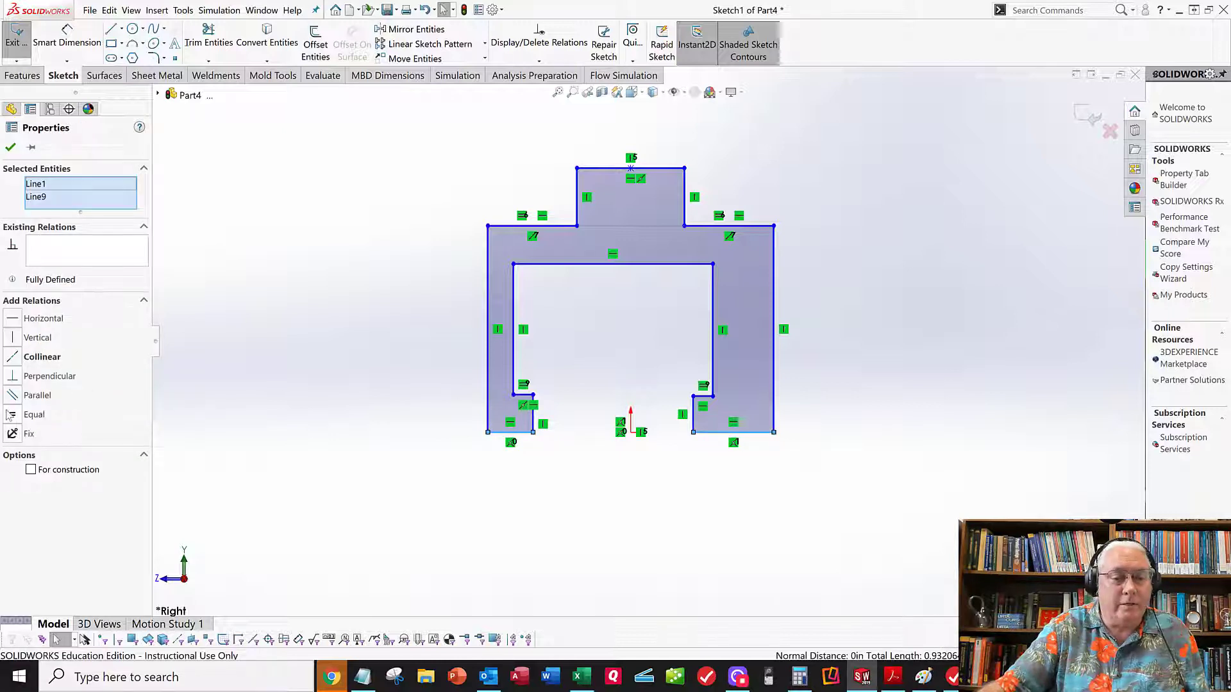
click(11, 415)
click(10, 147)
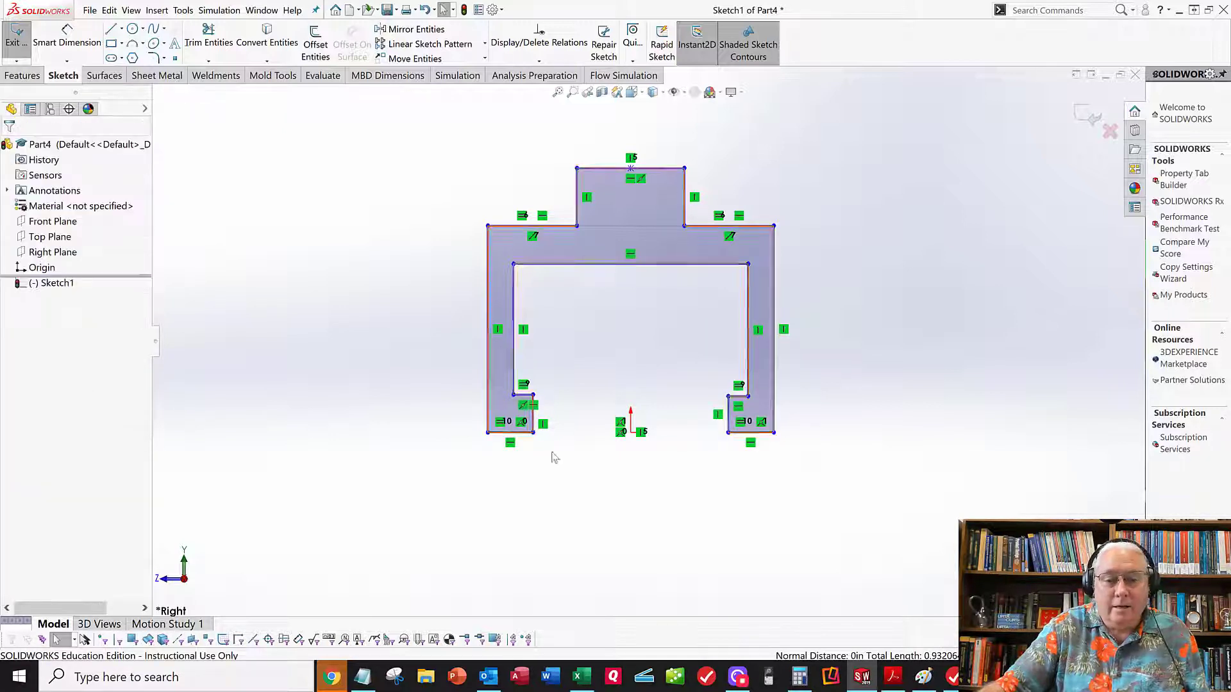
Step: Extend the left lip's end to about 0.47 in from the origin and raise the cavity's upper left corner to about 1.33 in
drag(532, 433, 568, 433)
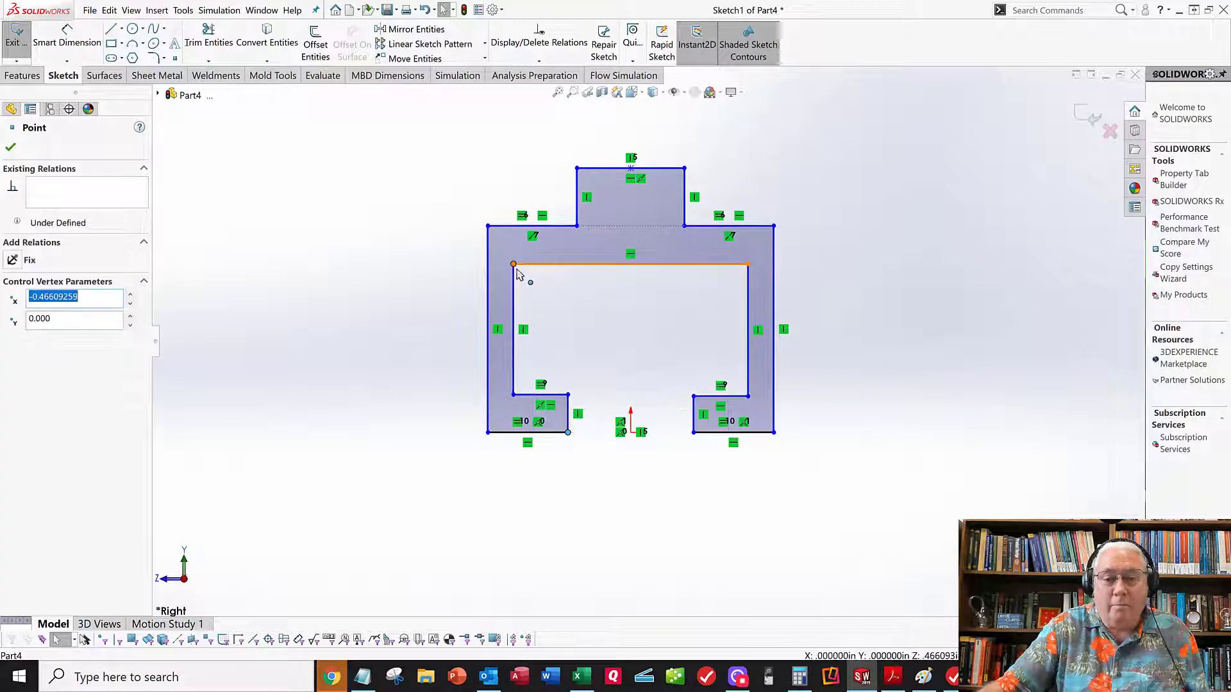
mouse_move(515, 266)
mouse_down()
mouse_move(545, 288)
mouse_move(517, 253)
mouse_up()
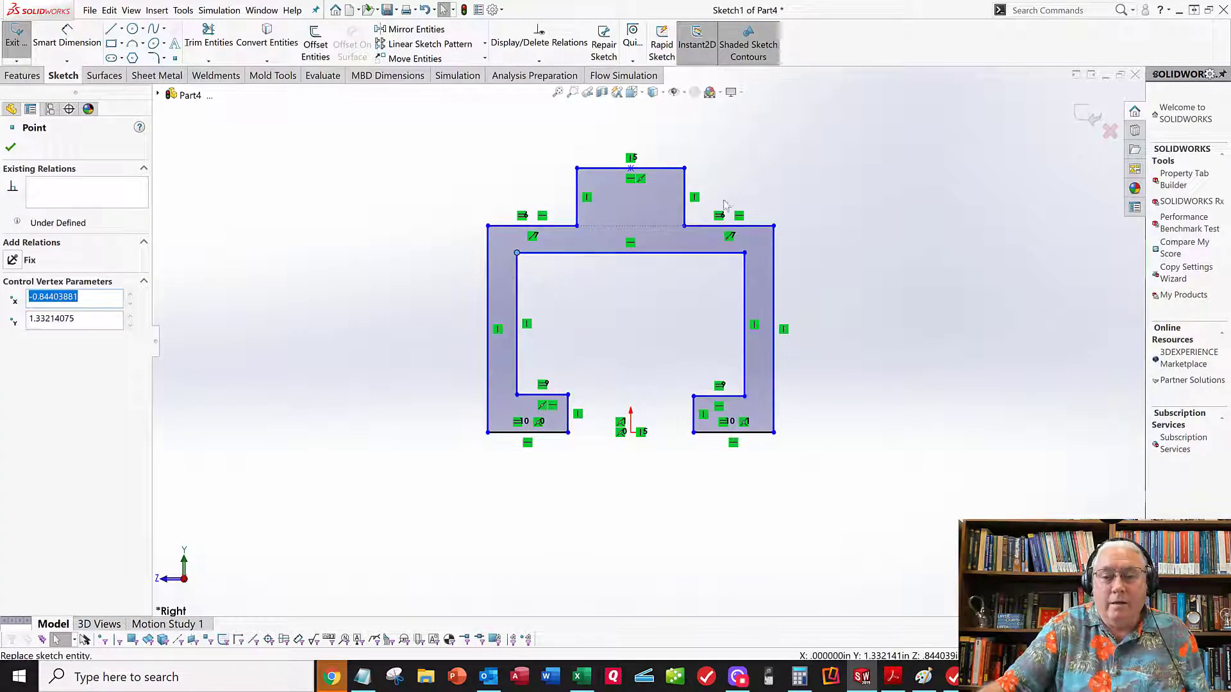
click(633, 286)
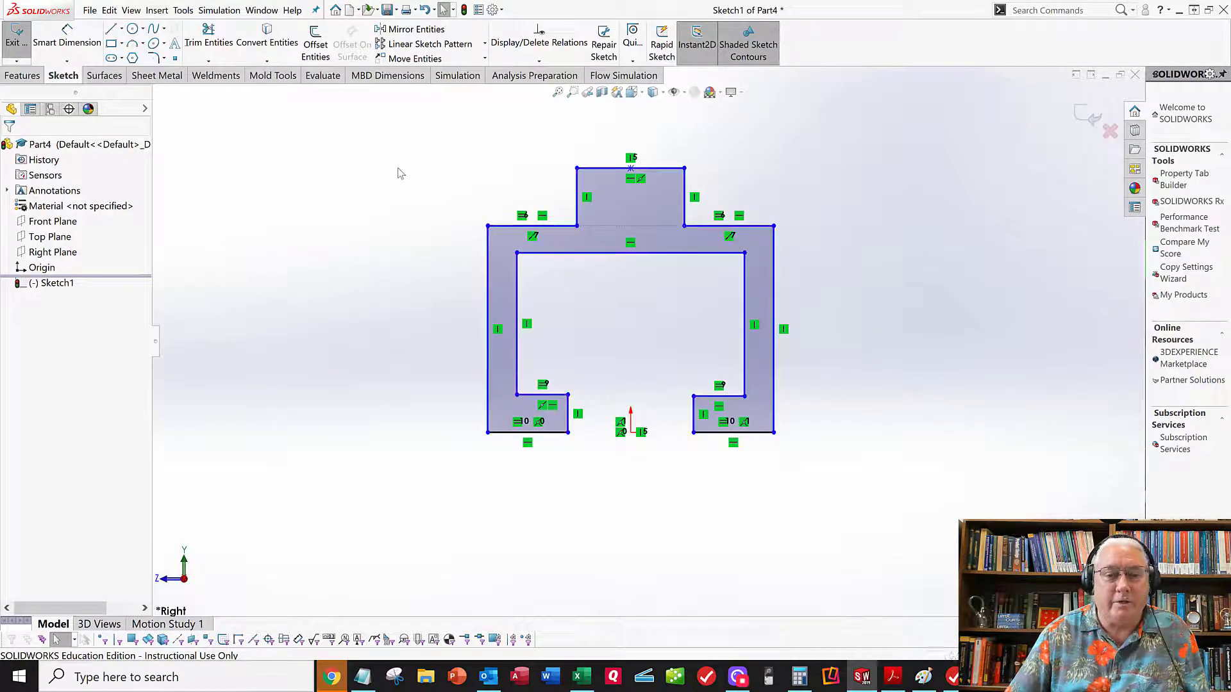
Step: Create a global variable t with the equation 7/32
click(184, 11)
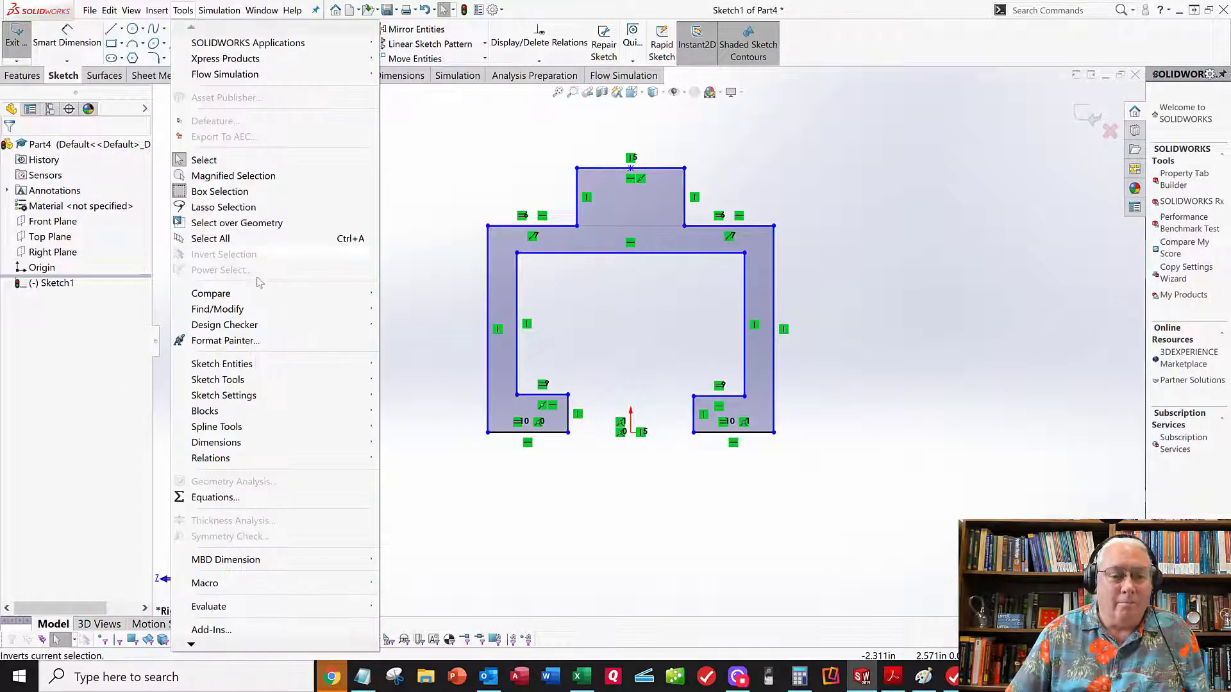
click(216, 497)
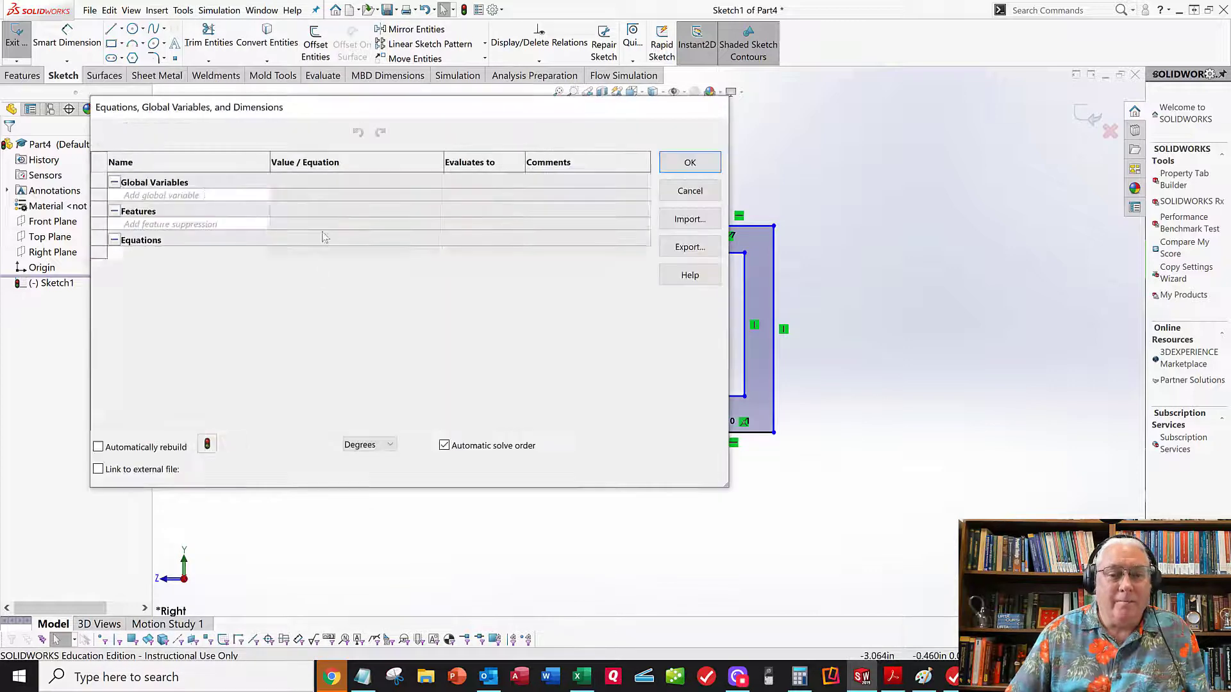
click(205, 195)
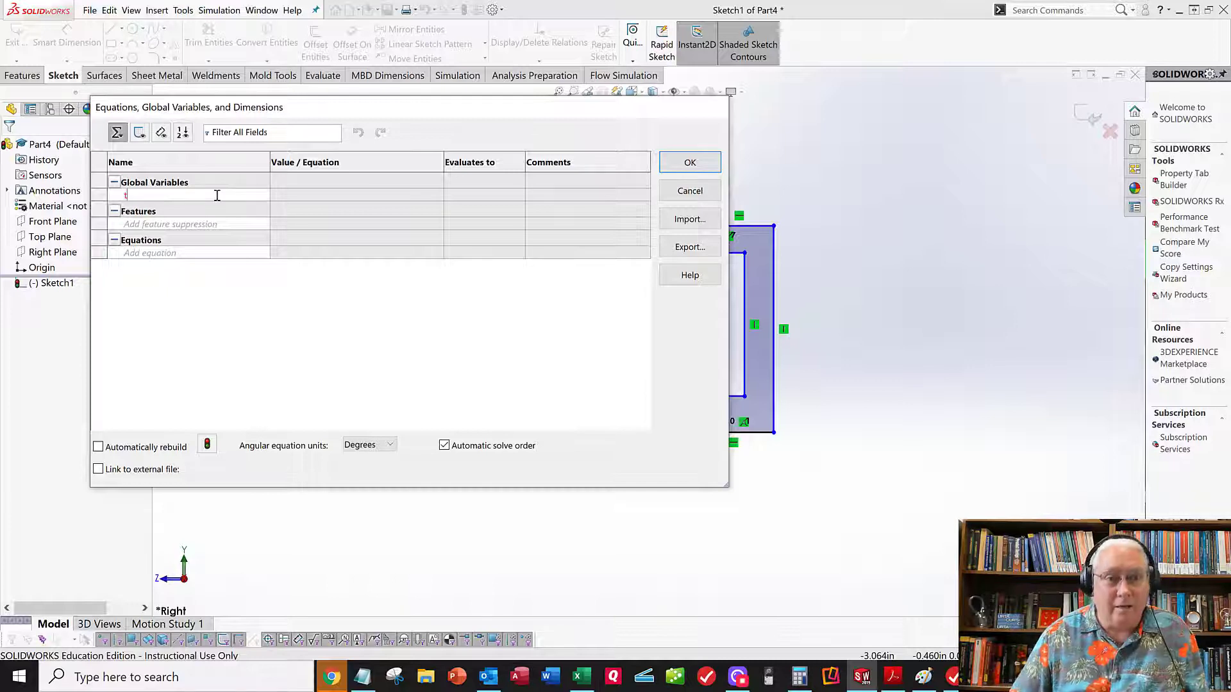
text(t)
key(Tab)
text(=7/32)
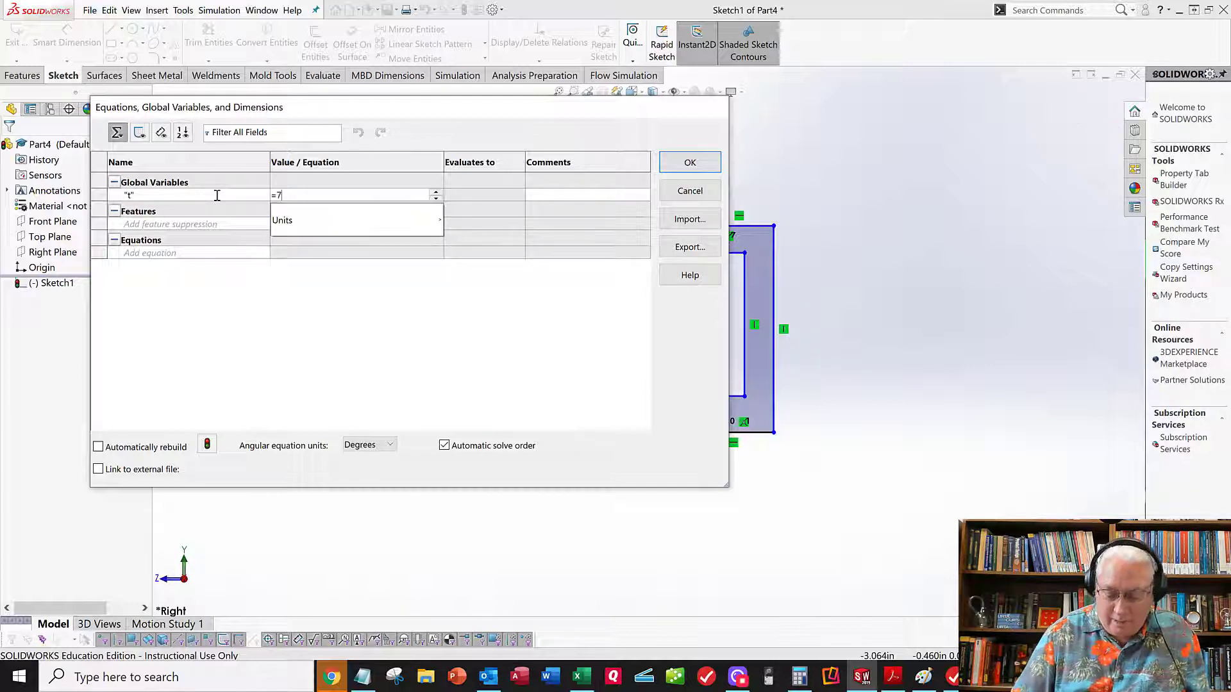
key(Tab)
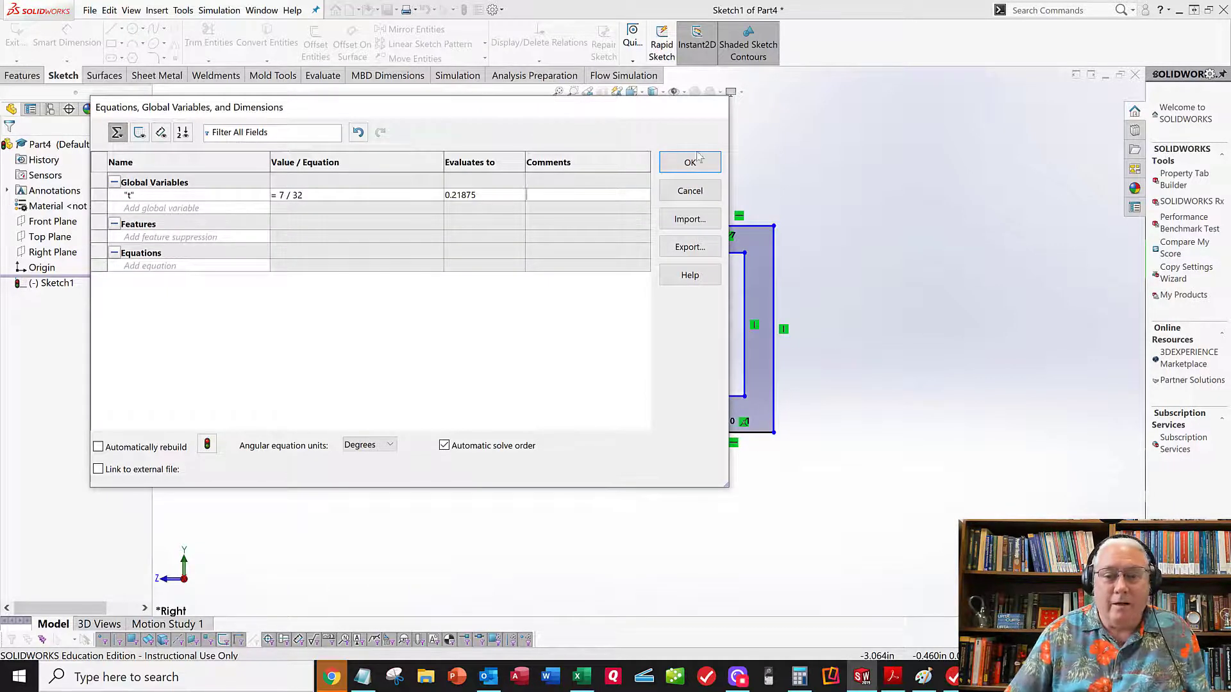
click(689, 163)
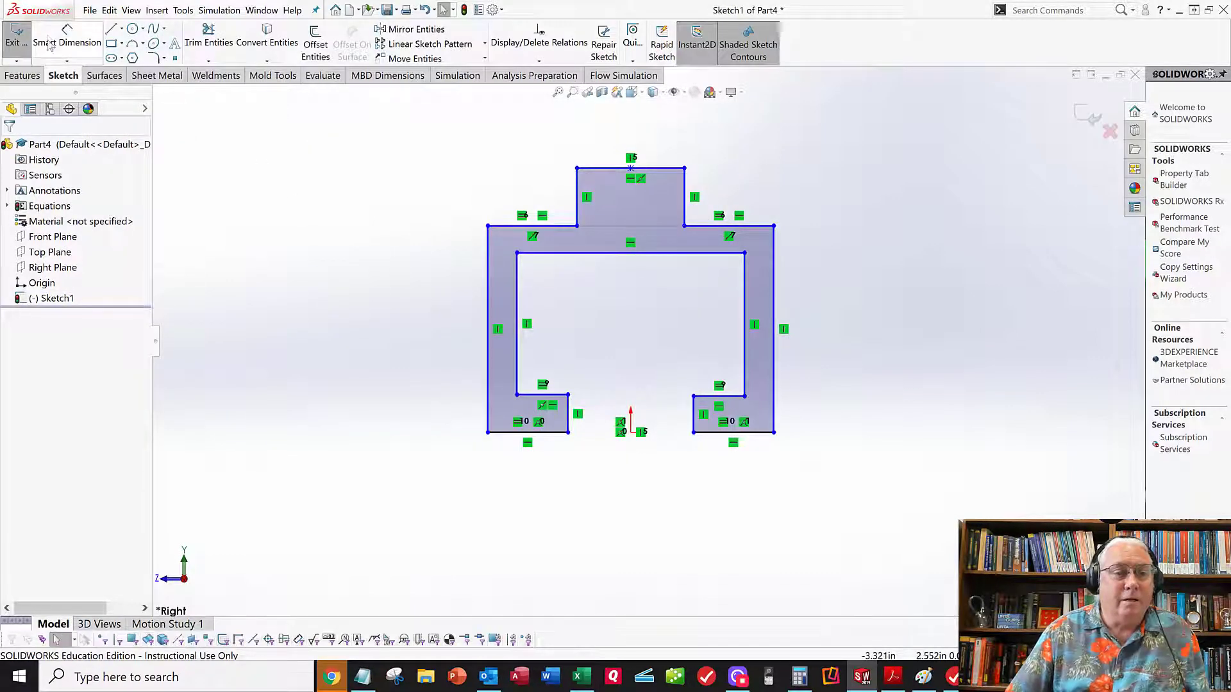
Step: Dimension the left lip's thickness between its top and bottom lines
click(50, 45)
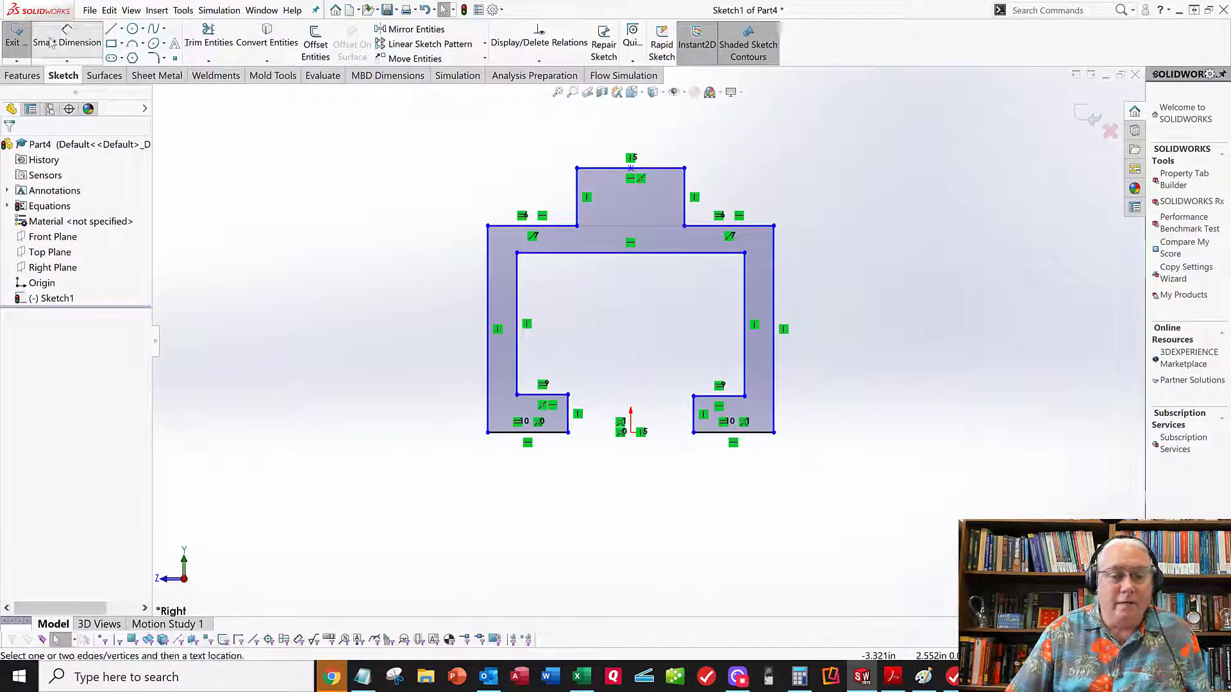
click(557, 397)
click(557, 433)
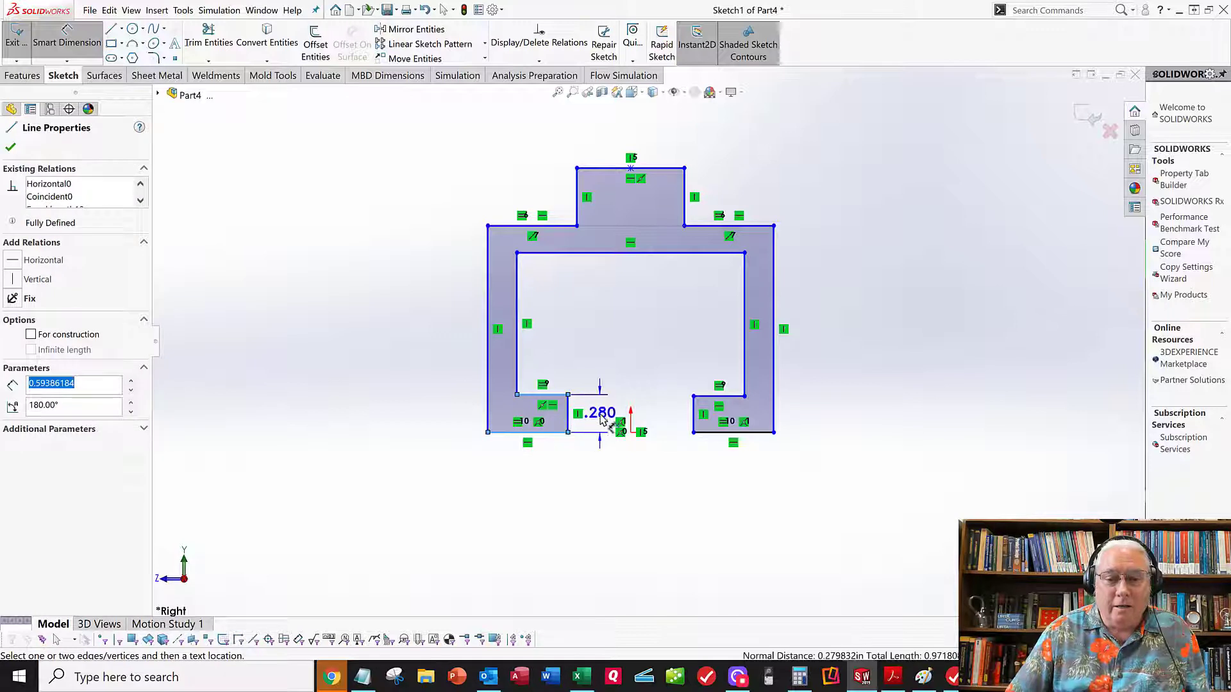
click(603, 418)
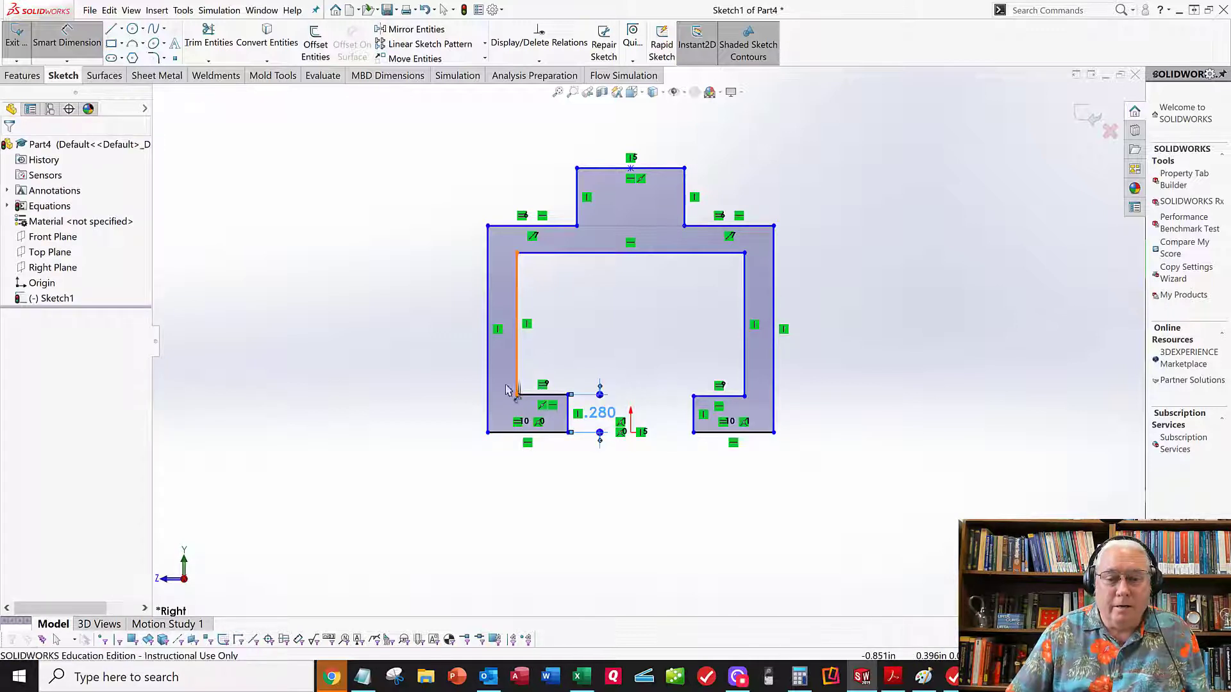
Step: Dimension the left wall's thickness and the thickness of the top wall between the left shoulder and the cavity
click(517, 385)
click(488, 420)
click(499, 480)
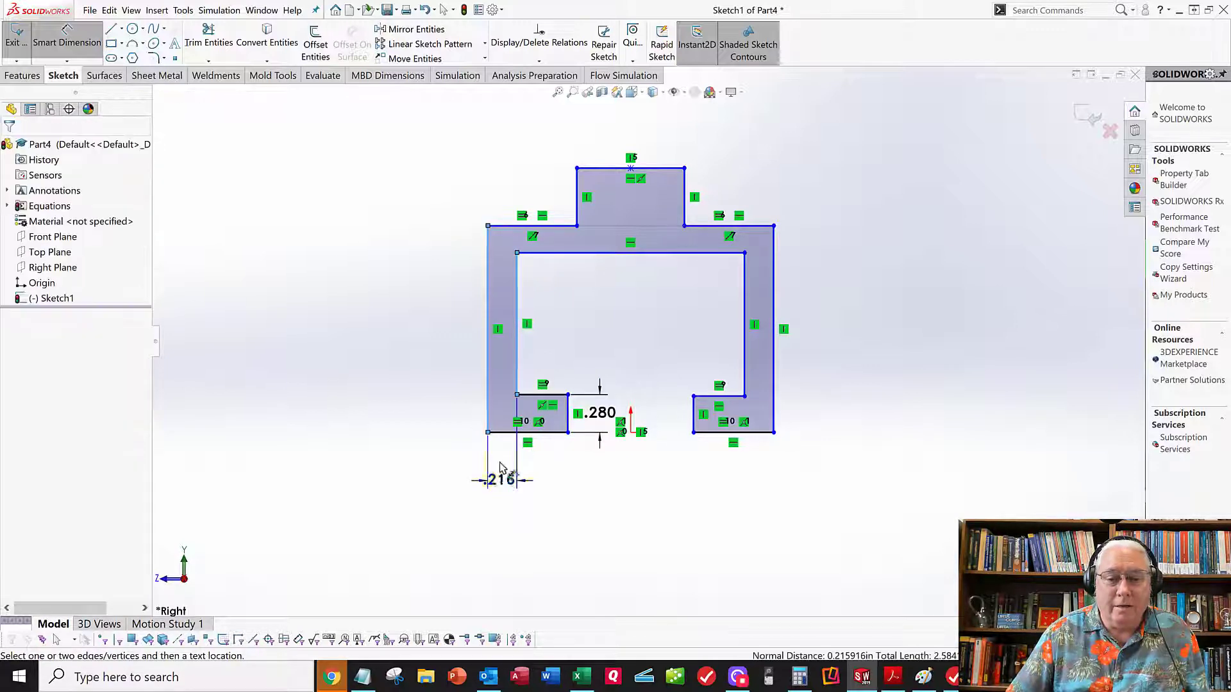
click(542, 254)
click(542, 226)
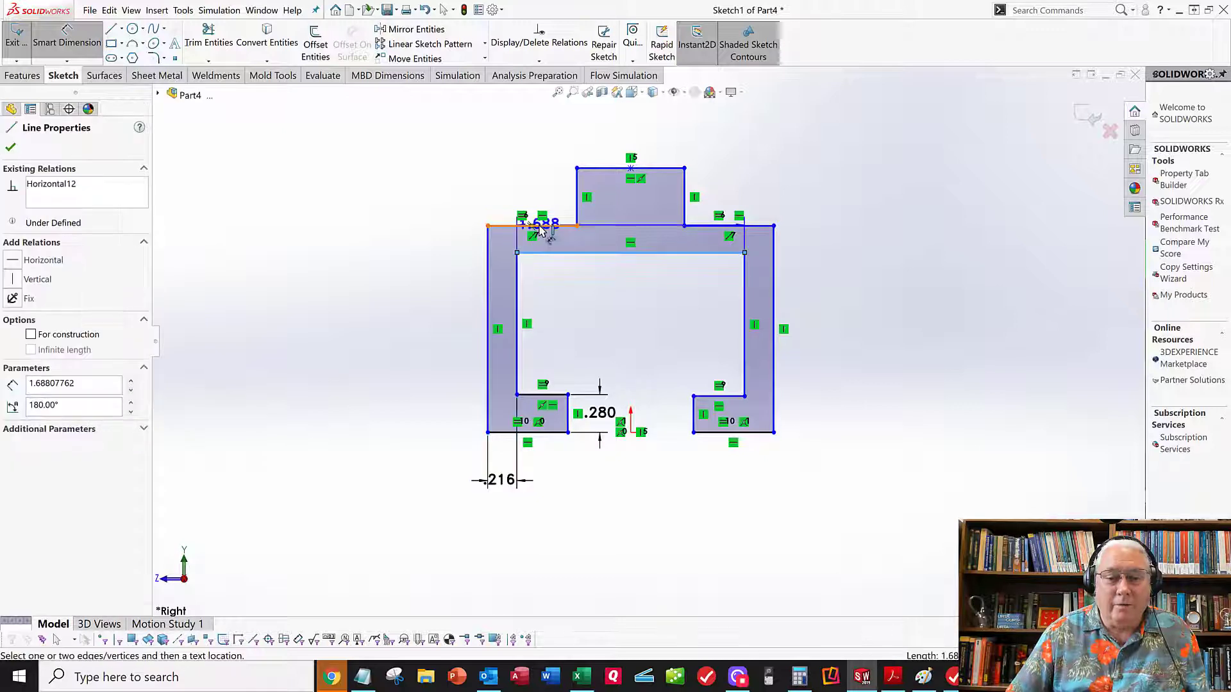
click(428, 242)
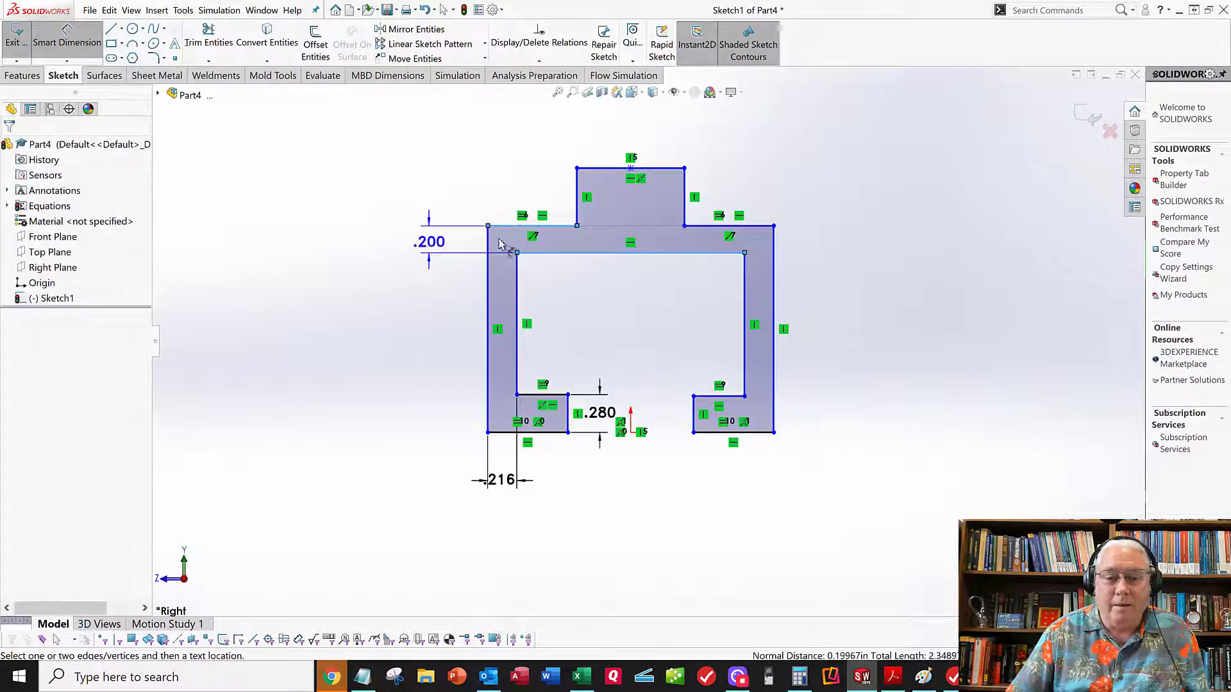
Step: Try to dimension the right wall's thickness between its inner and outer lines
click(774, 387)
click(744, 385)
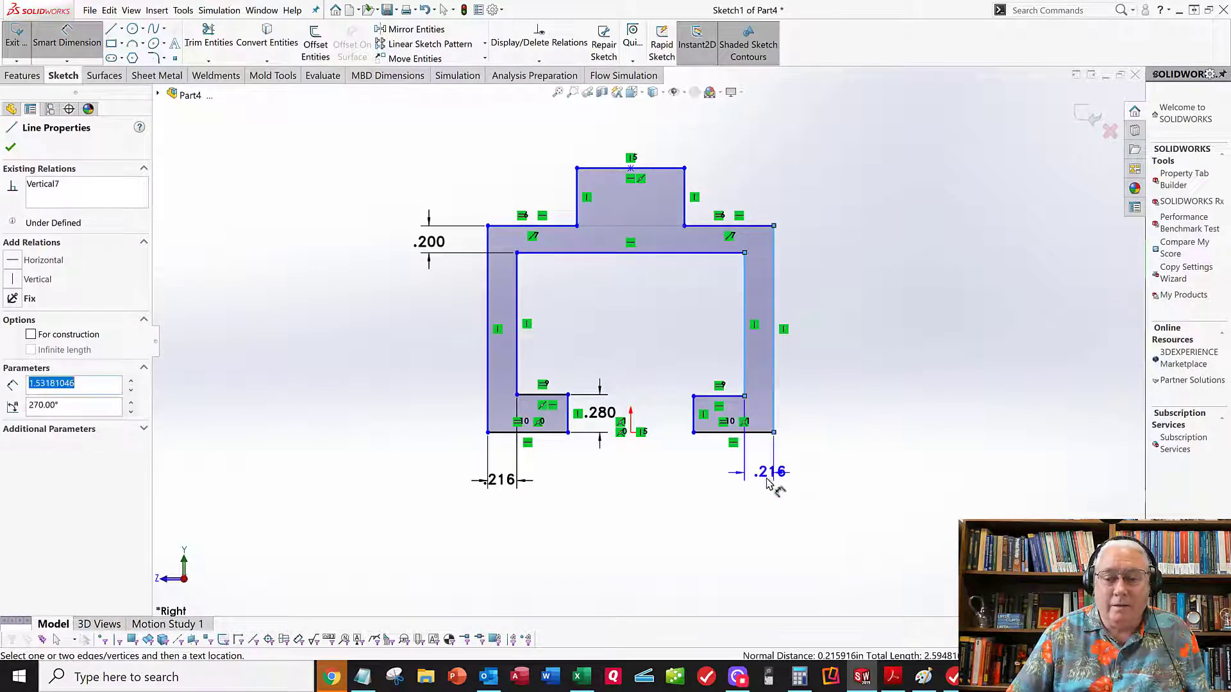
click(769, 477)
click(968, 321)
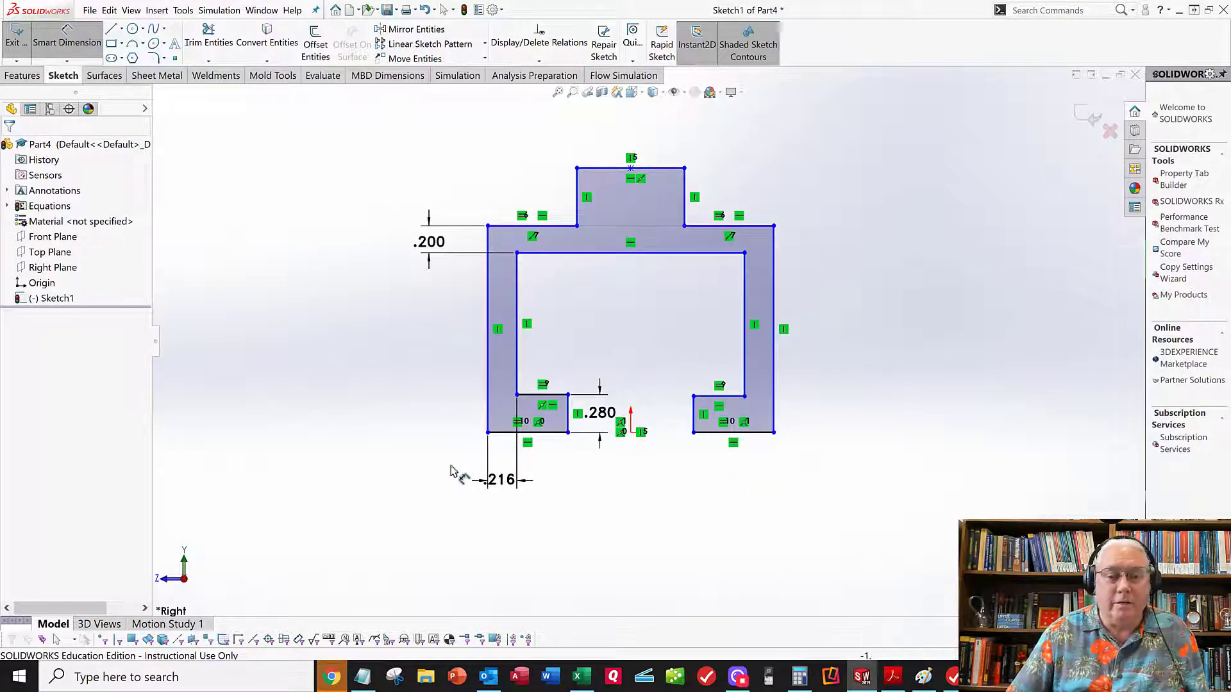
Step: Set the left wall's thickness dimension equal to the global variable t
click(501, 480)
double_click(501, 480)
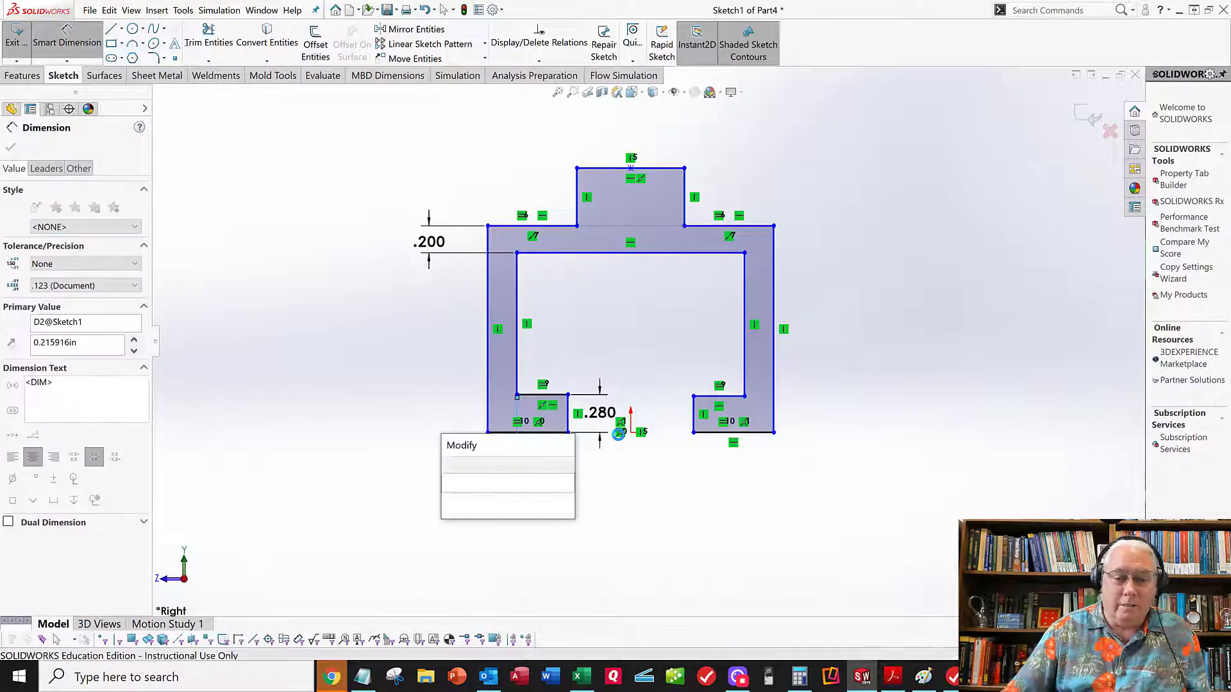
text(=)
key(Down)
key(Right)
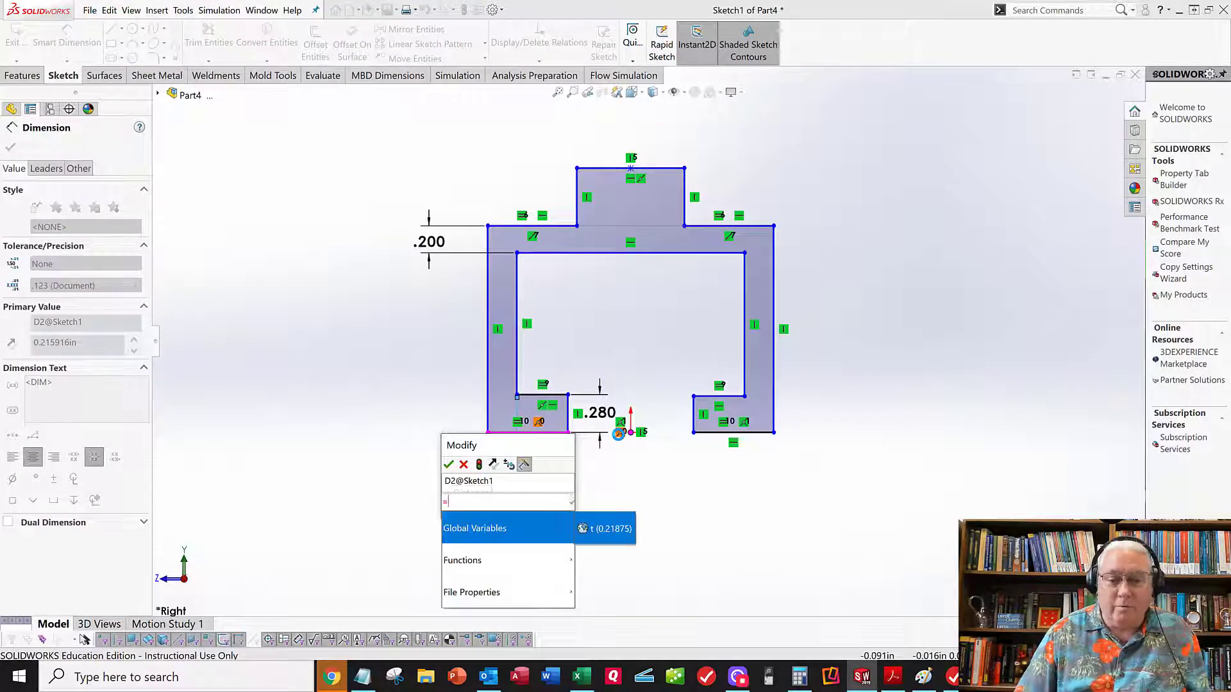
key(Return)
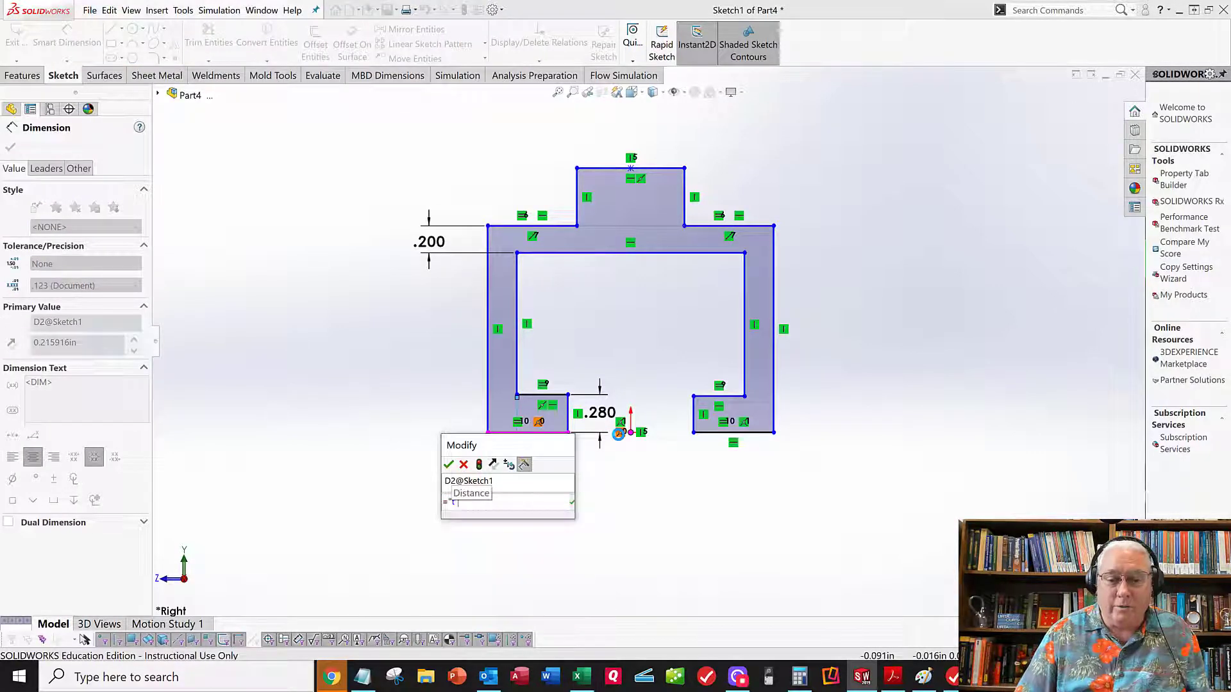
click(449, 464)
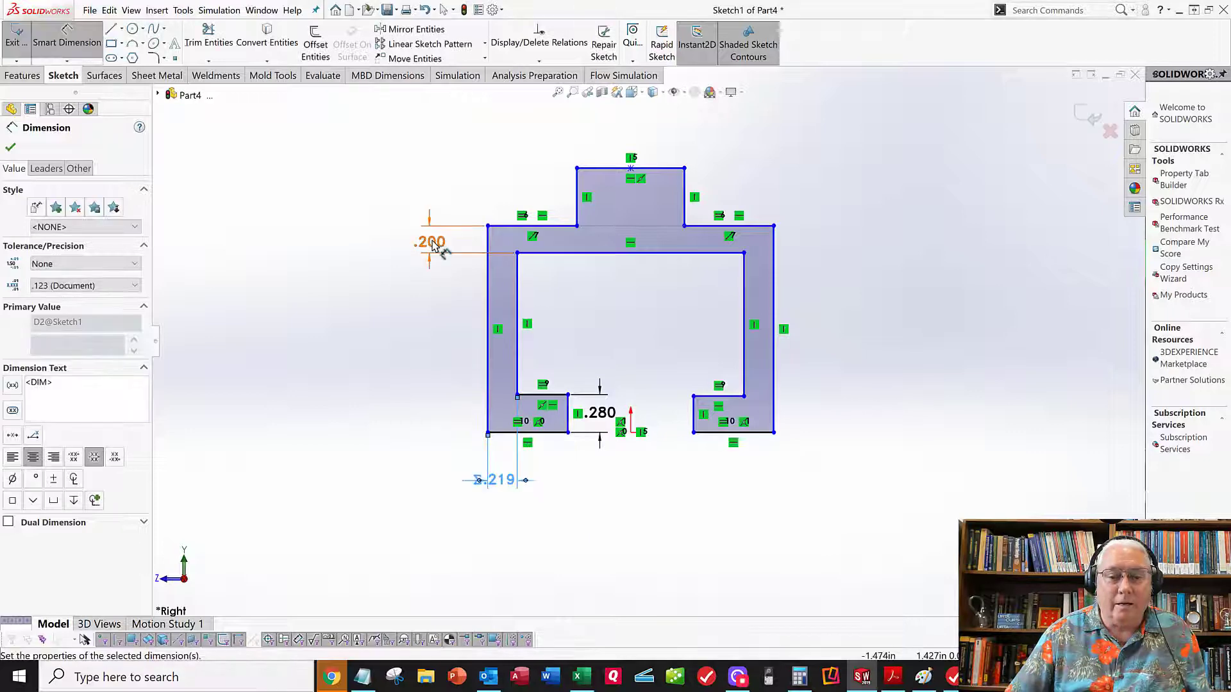
Step: Set the top wall's and the left lip's thickness dimensions equal to the global variable t
click(478, 194)
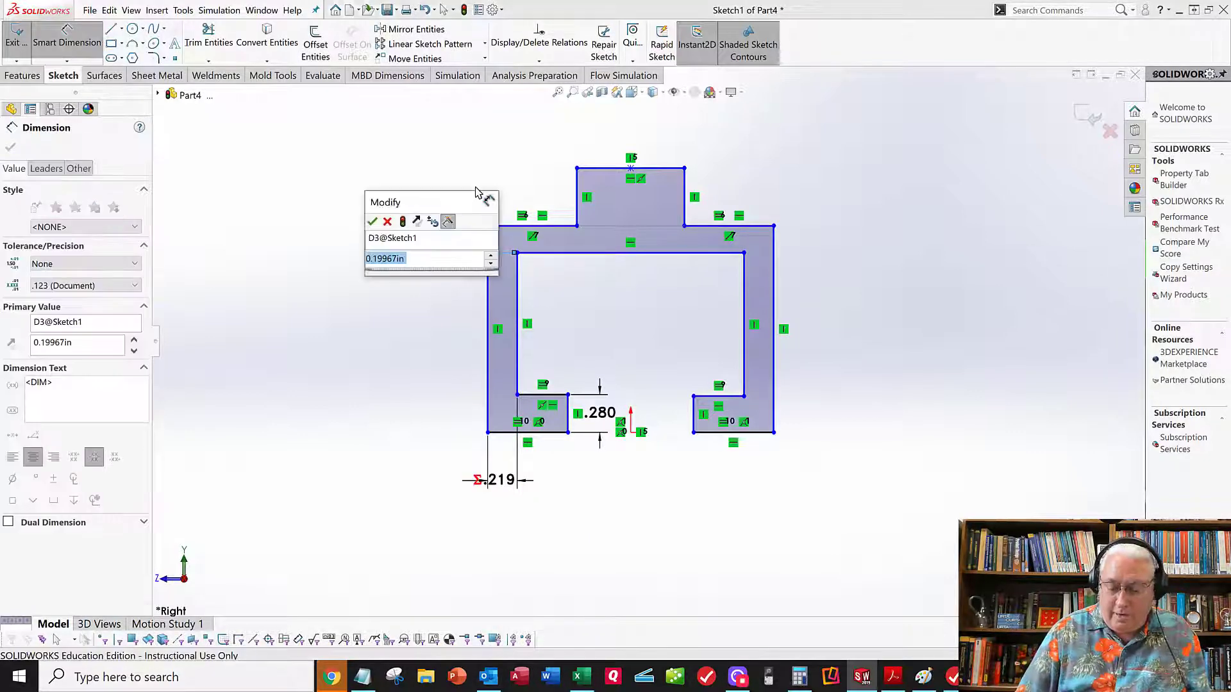
text(="t)
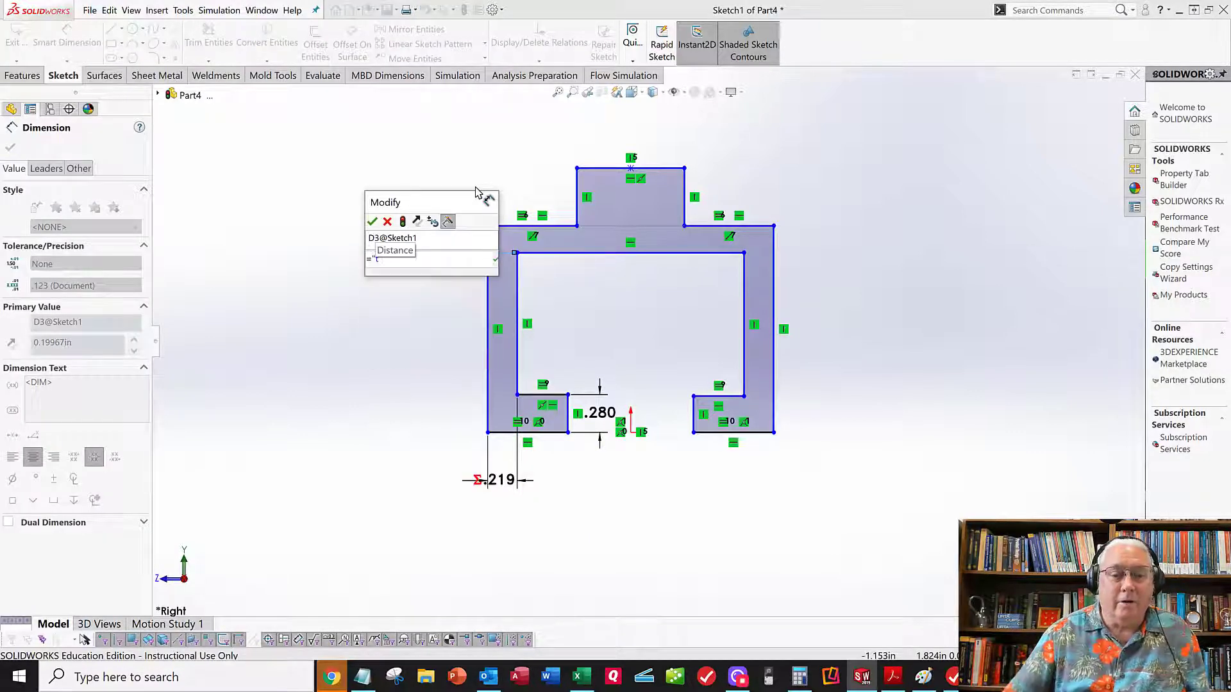
click(372, 221)
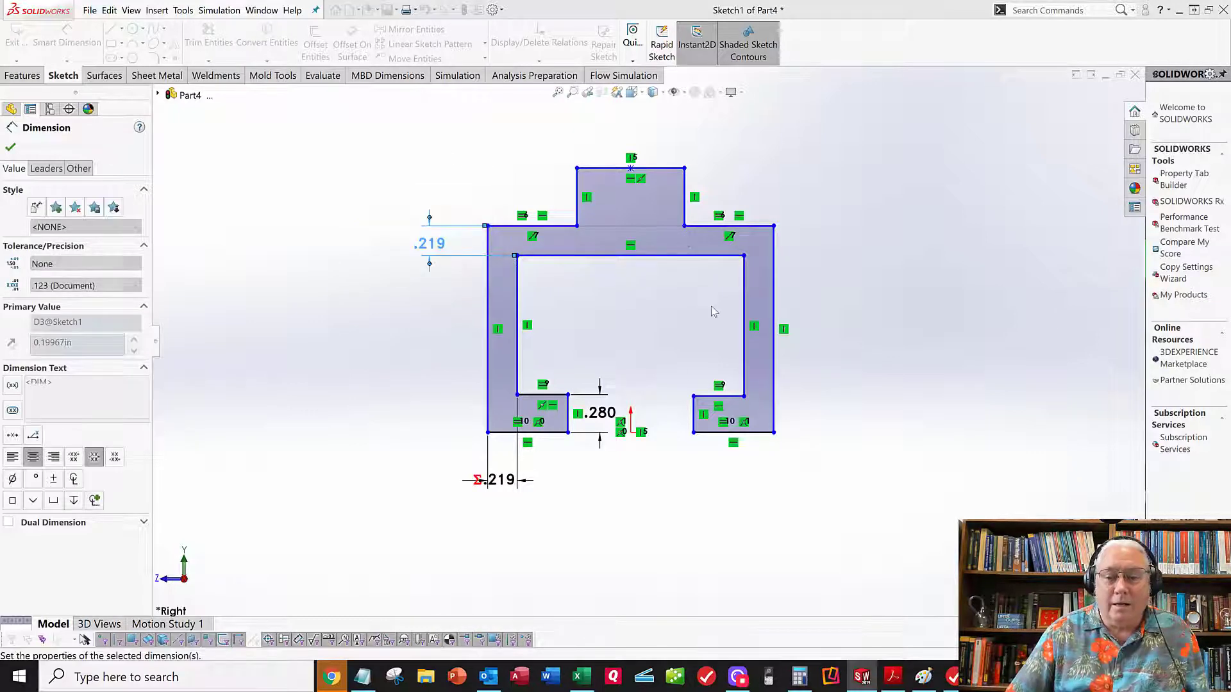
double_click(614, 415)
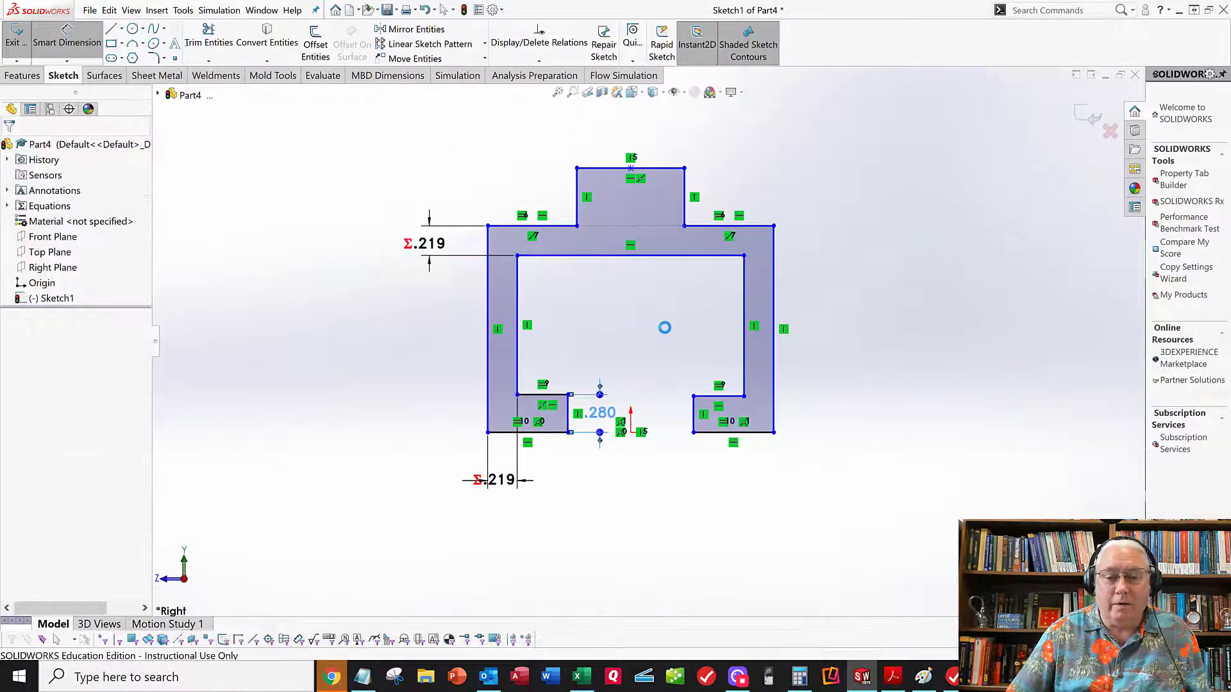
text(="t)
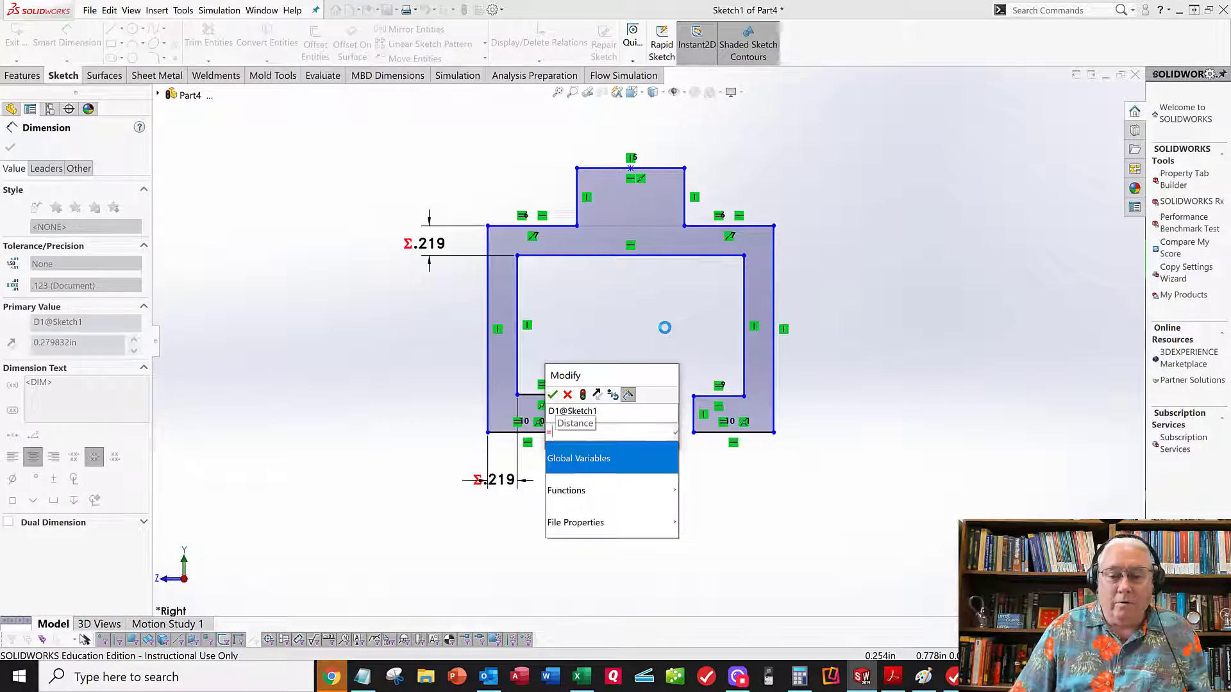
click(552, 395)
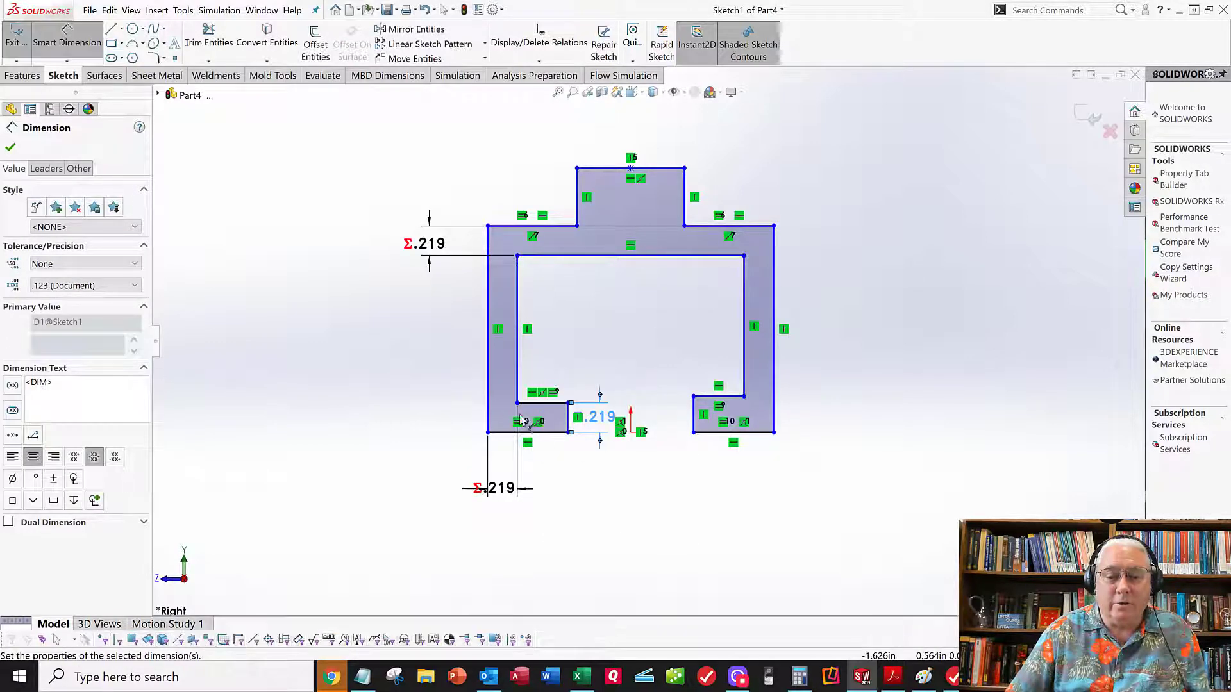
key(Escape)
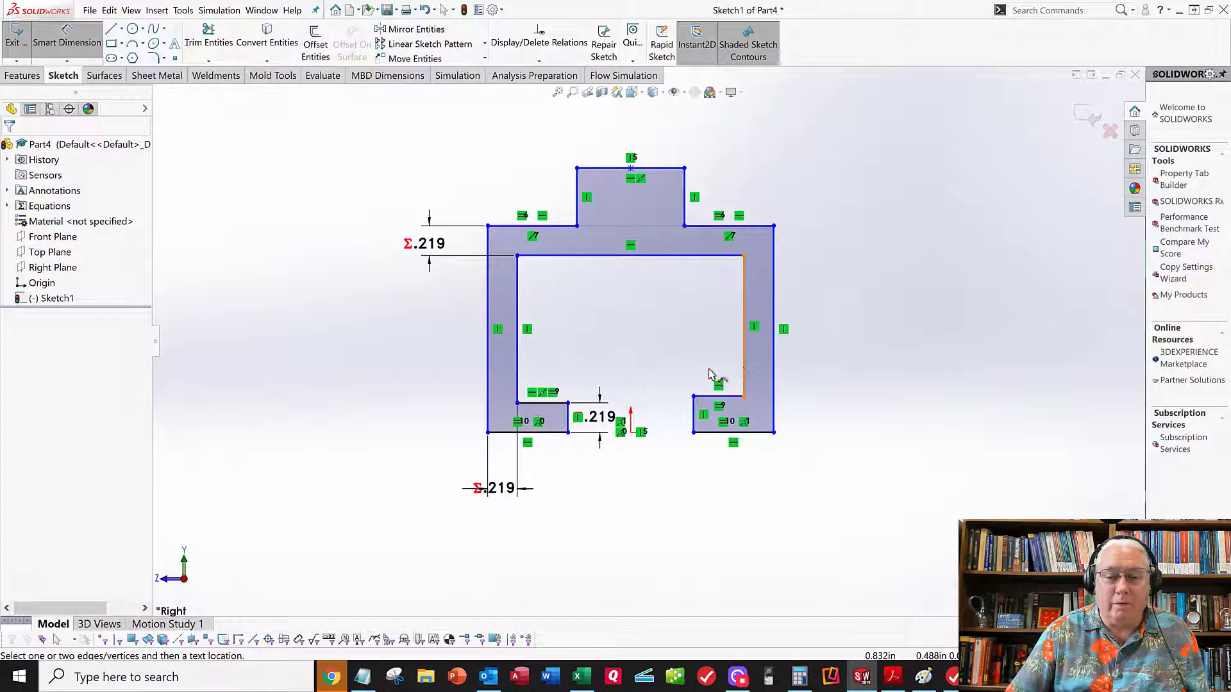
Step: Dimension the profile's overall width between the outer vertical lines and set it to 2+7/16 in
click(492, 418)
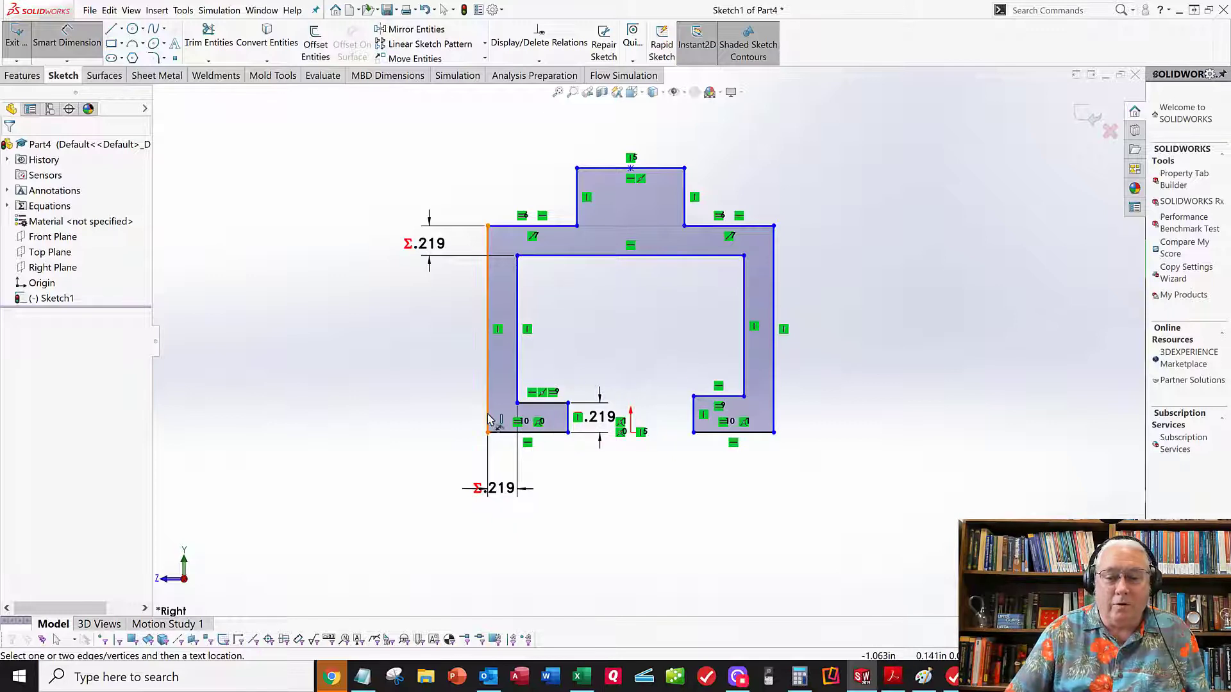
click(773, 416)
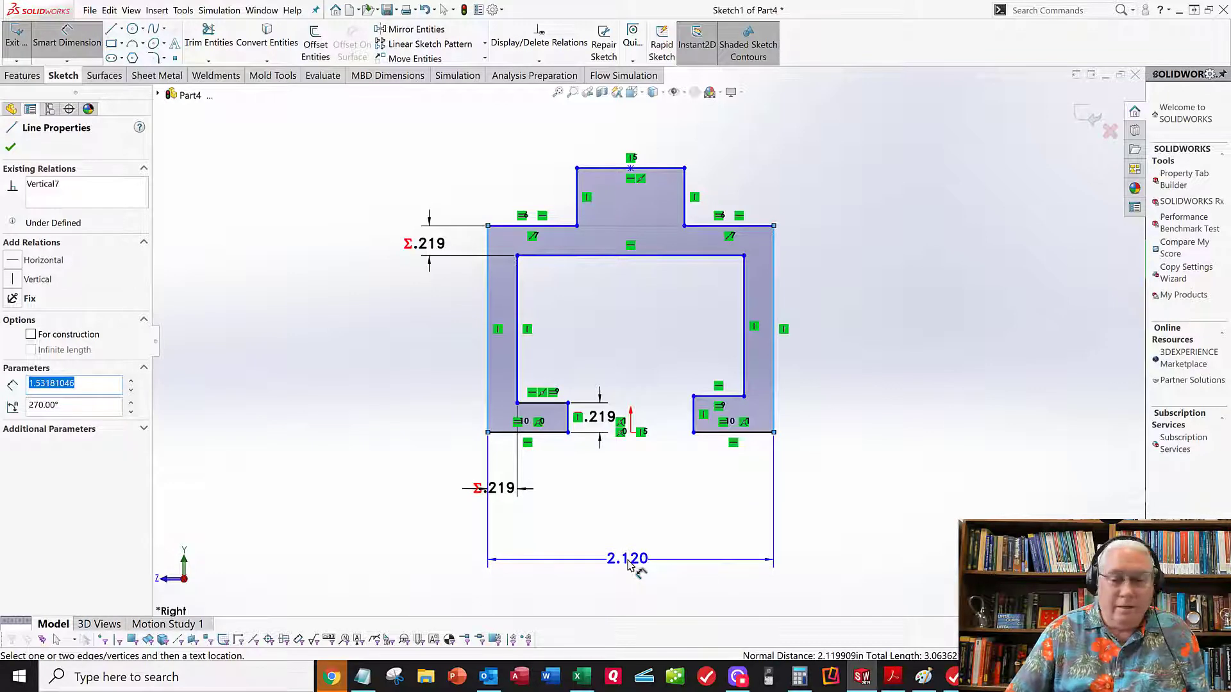
click(629, 563)
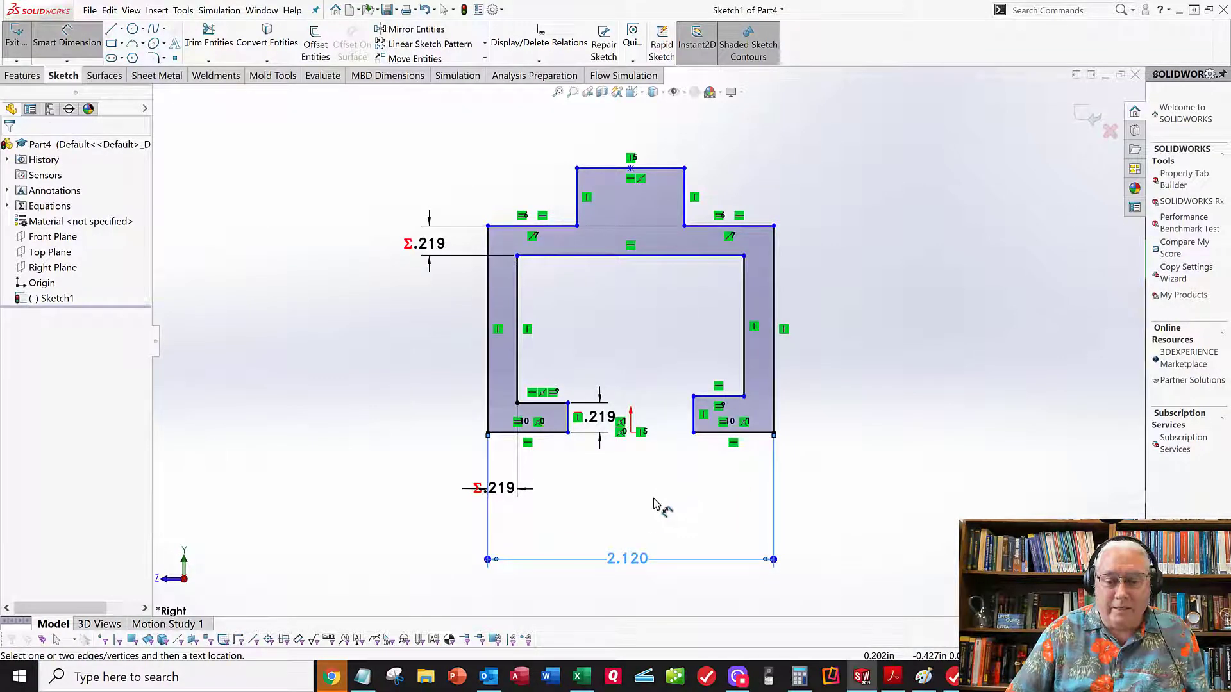
double_click(642, 557)
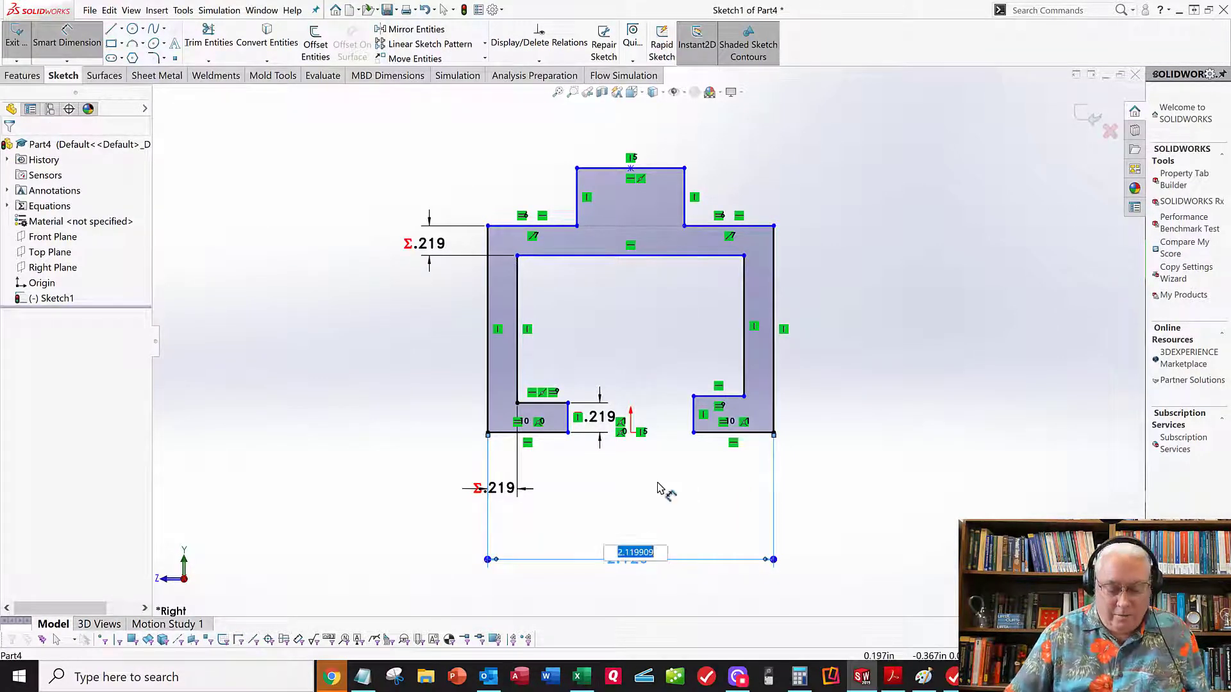
text(2+7/1)
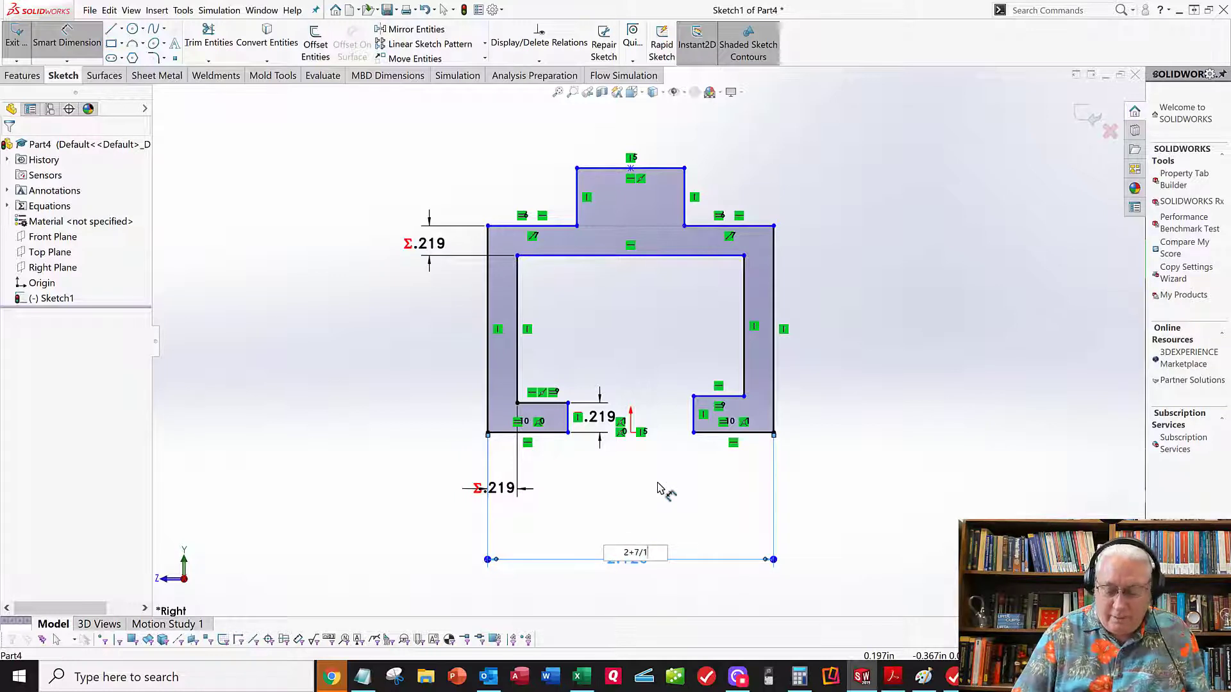
text(6)
key(Return)
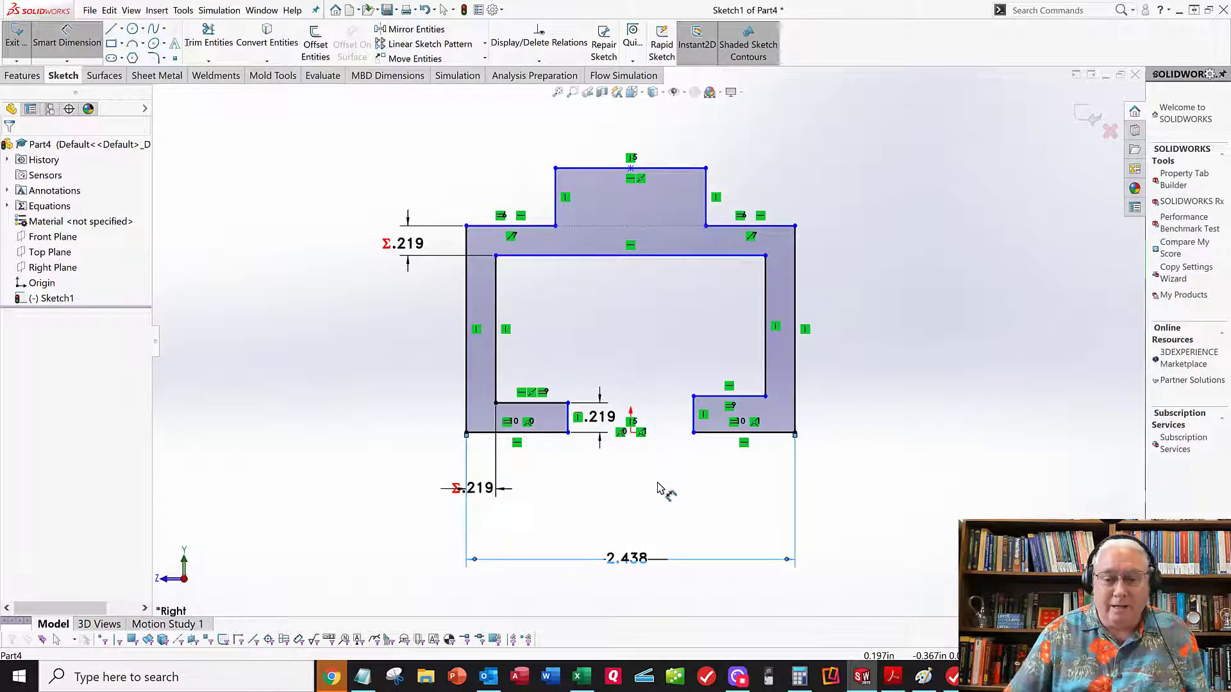
click(653, 554)
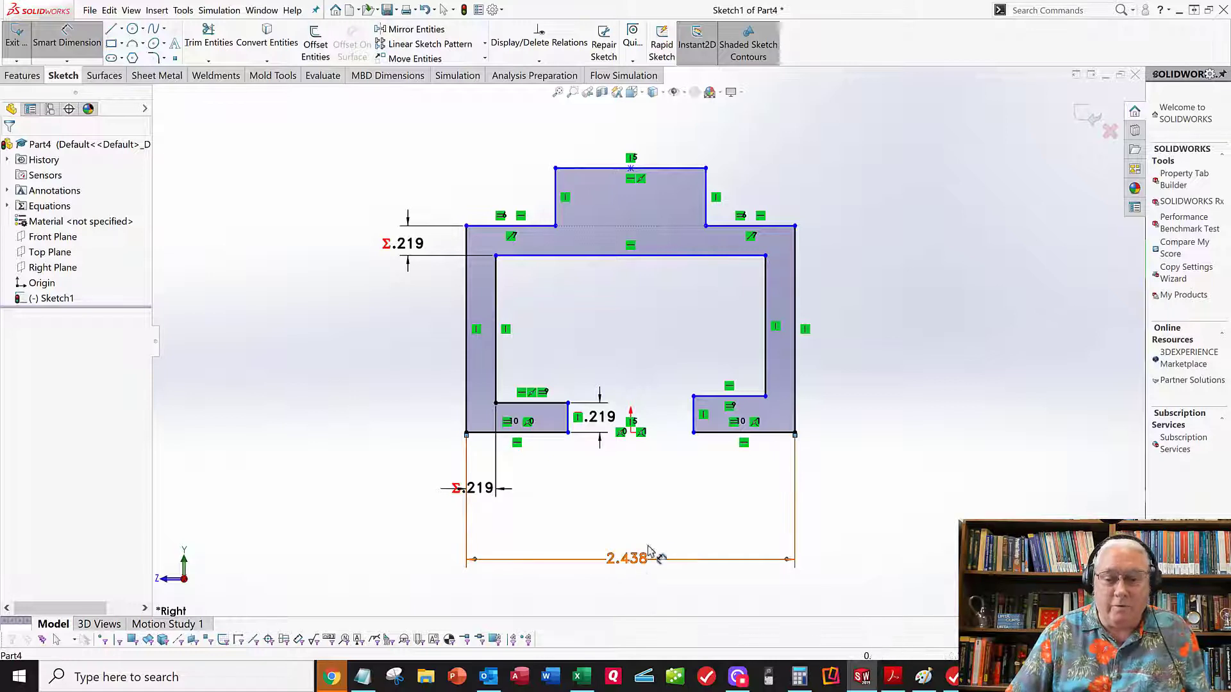
click(71, 62)
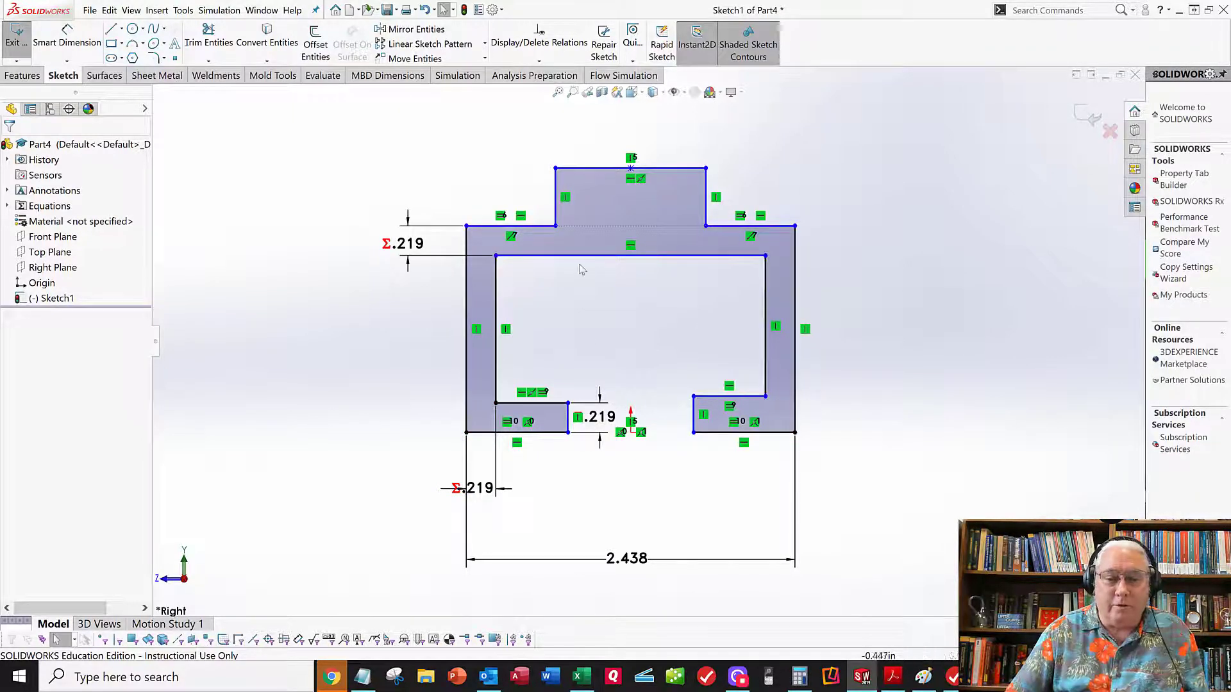
Step: Dimension the width of the upper stem between its two vertical sides and set it to 5/8 in
click(57, 35)
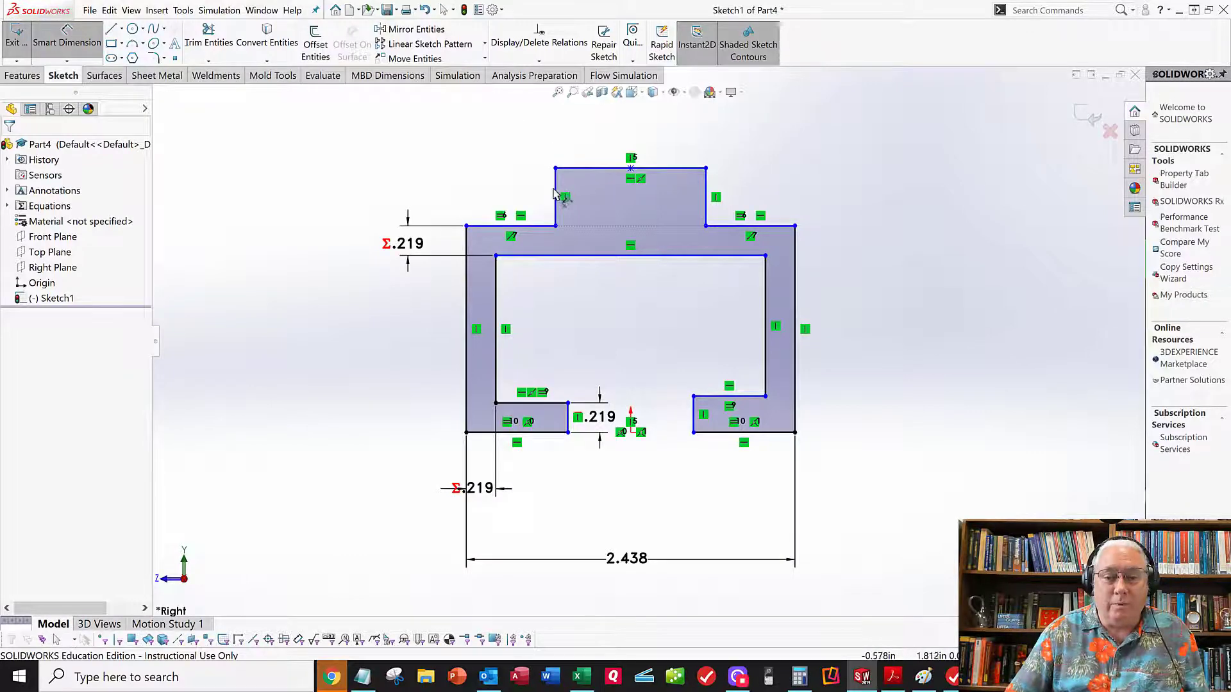
click(706, 196)
click(555, 192)
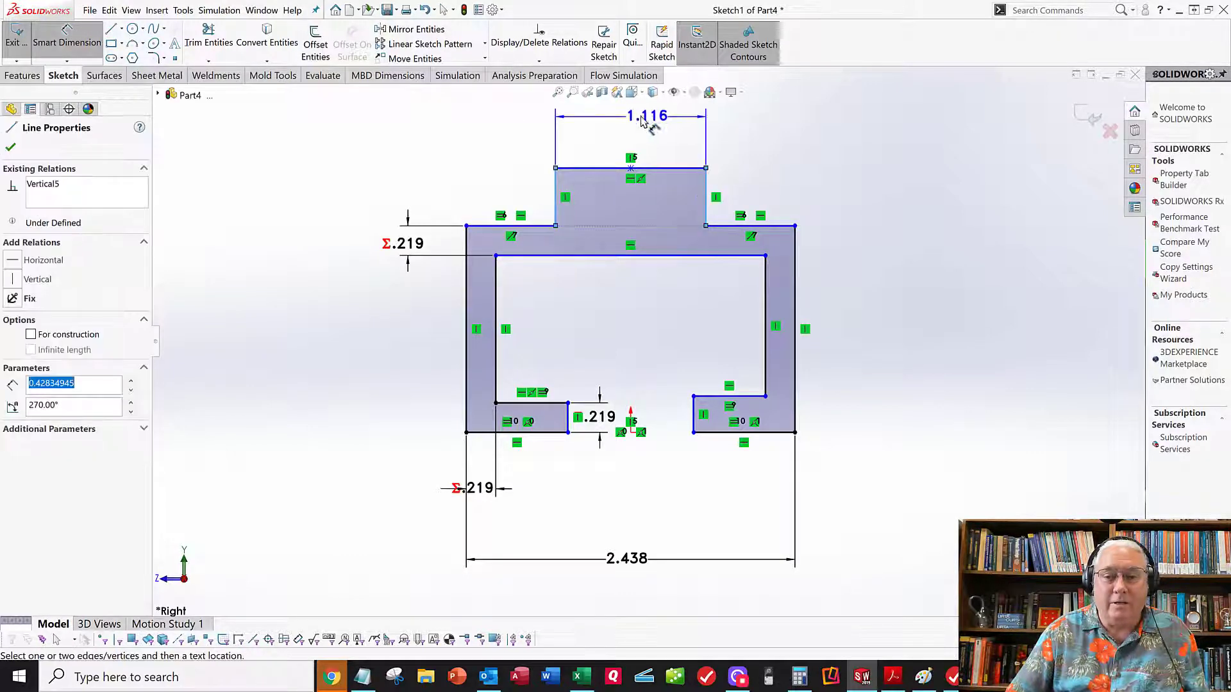
click(667, 117)
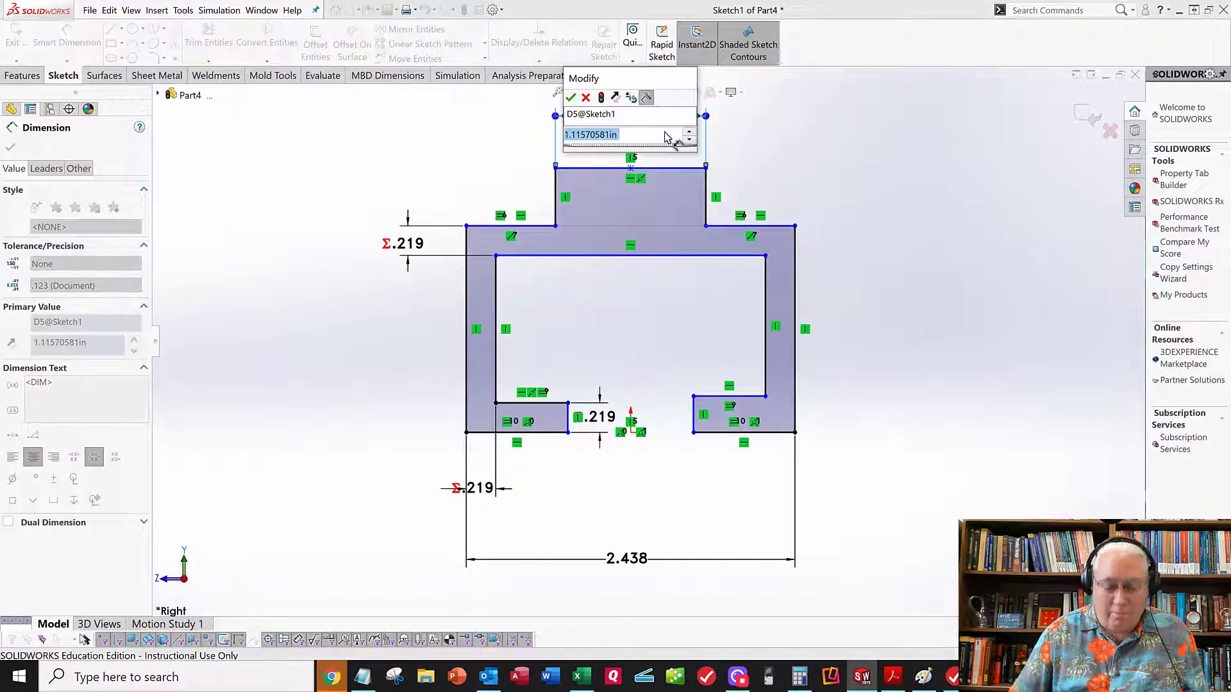
text(5/8)
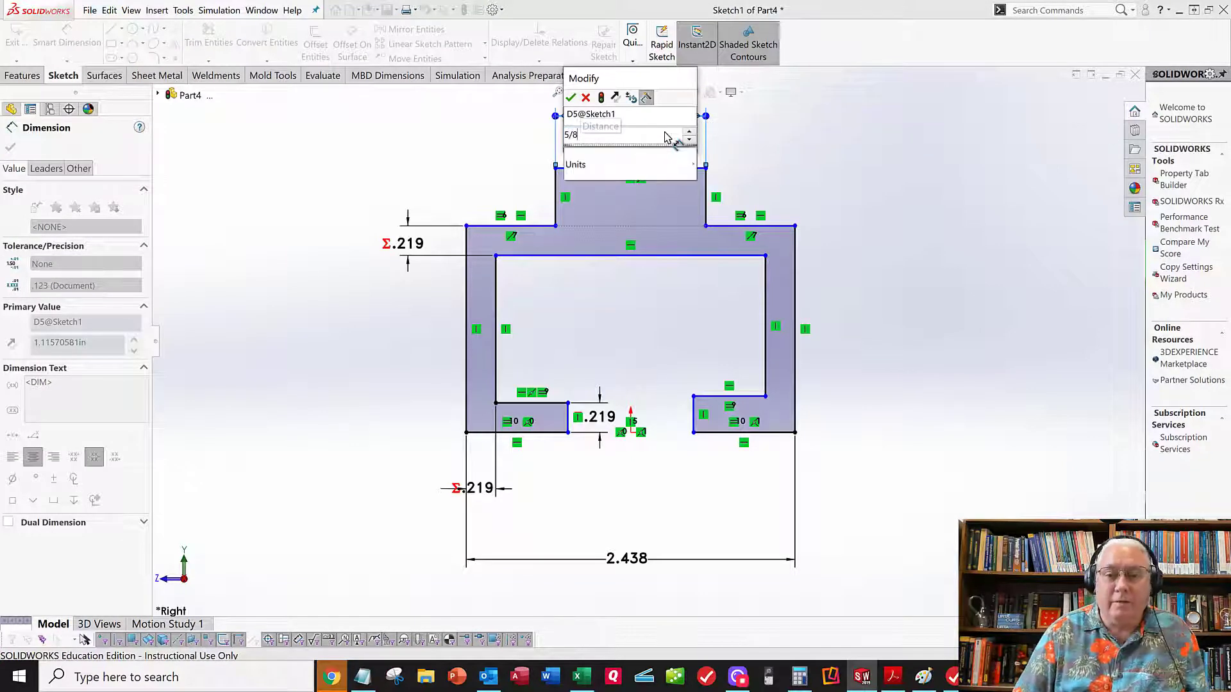
key(Return)
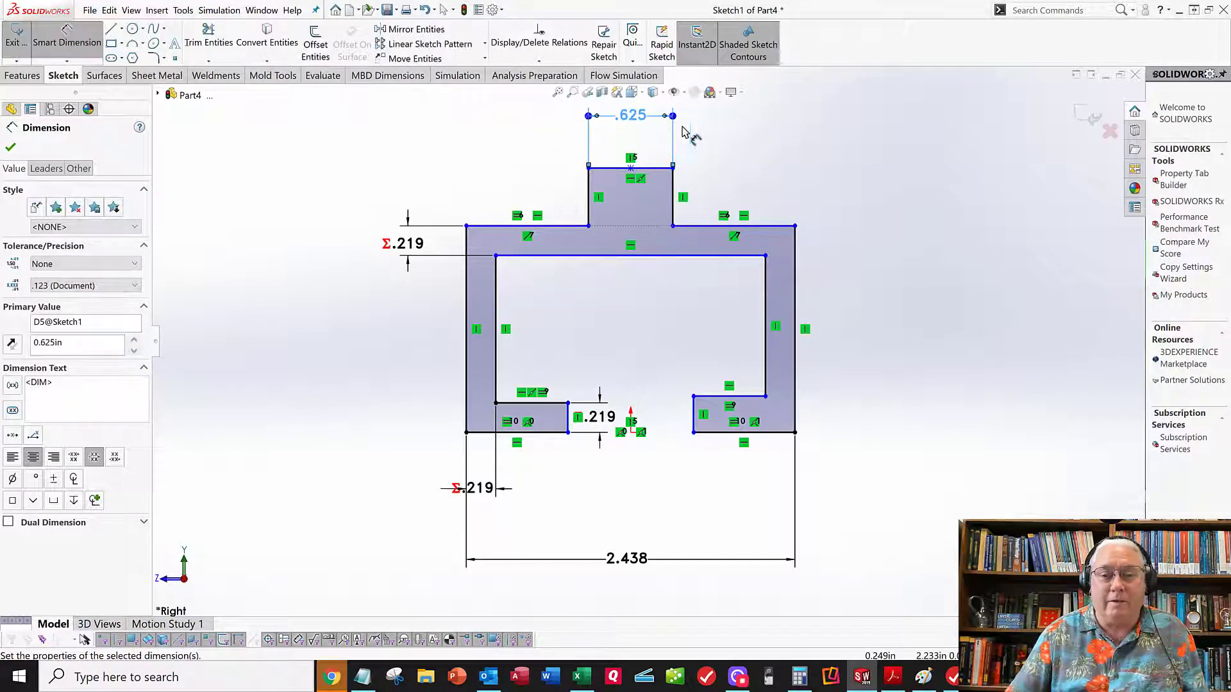
click(84, 59)
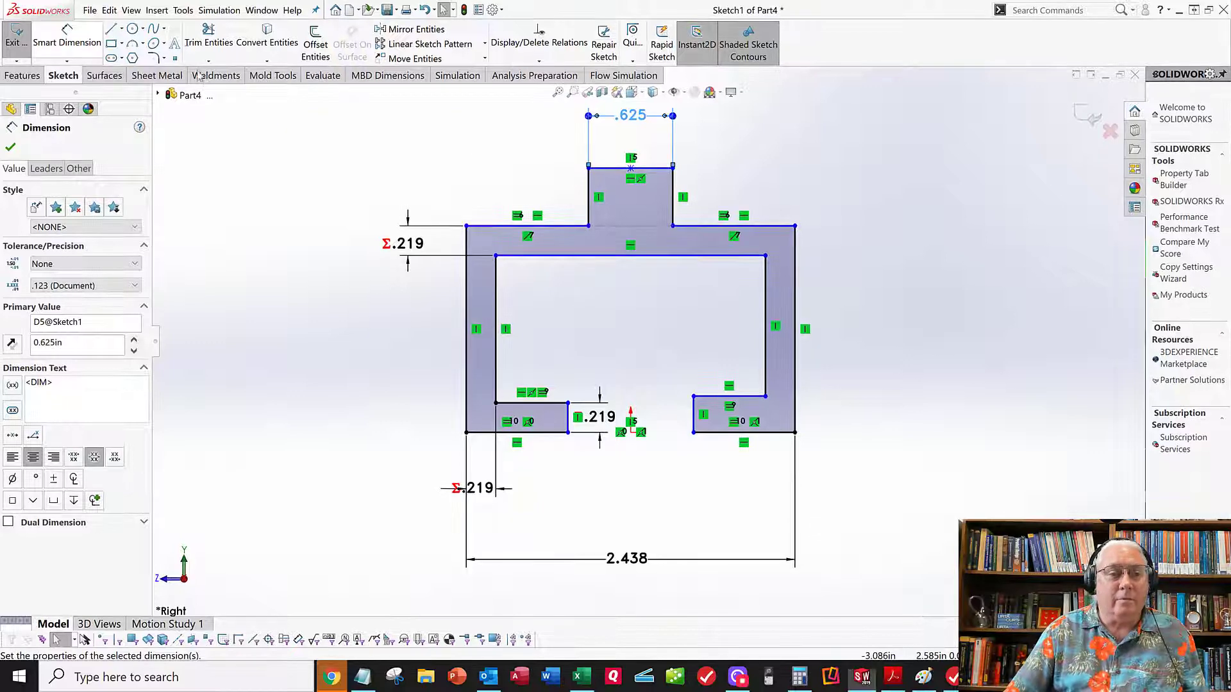
Step: Dimension the overall height from the stem's top line to the right lip's bottom line and set it to 2.75 in
click(75, 43)
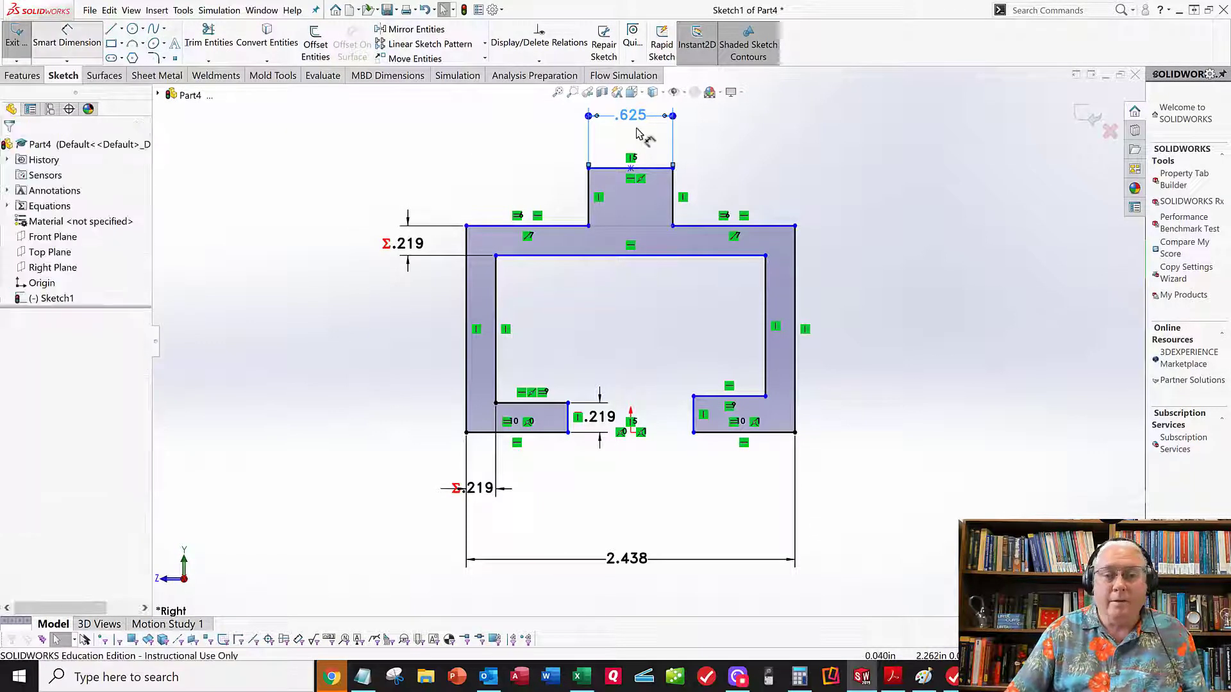
click(659, 170)
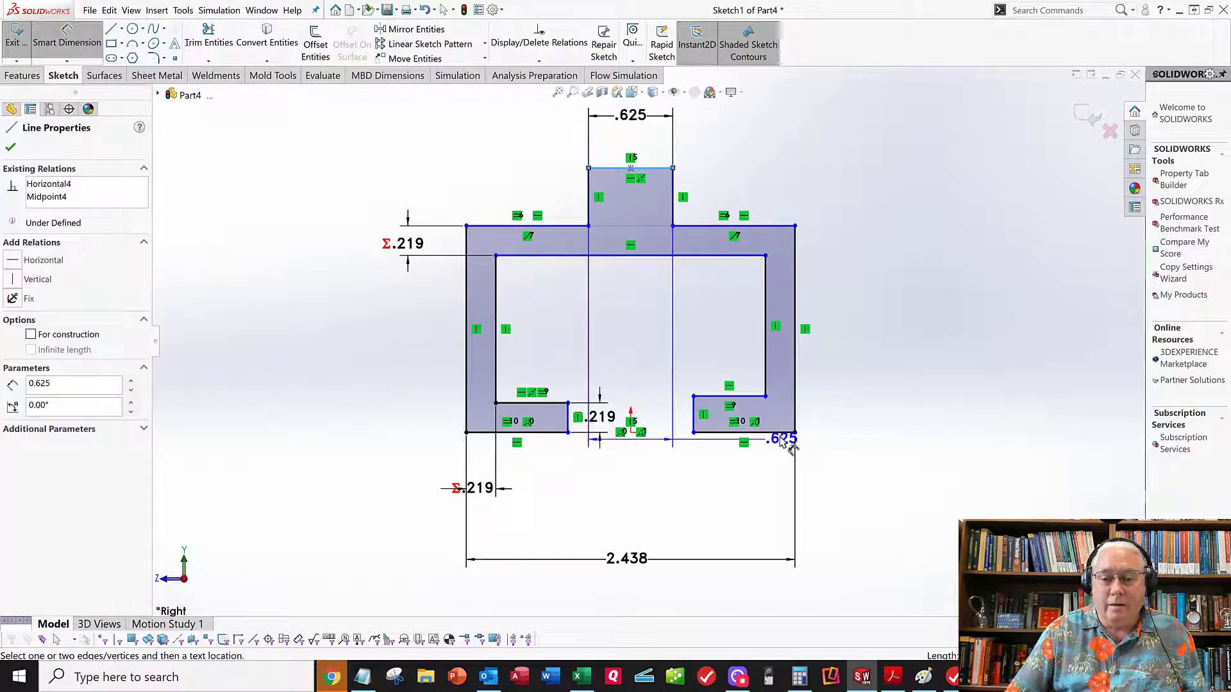
click(781, 435)
click(923, 287)
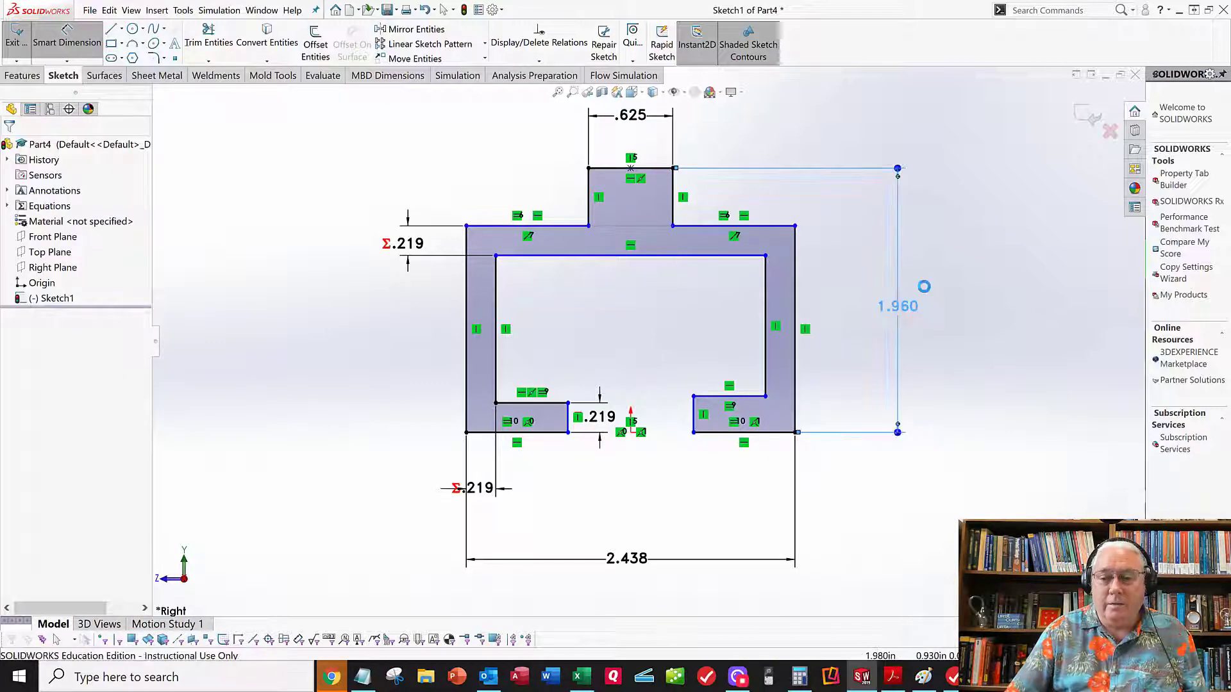
text(2.75)
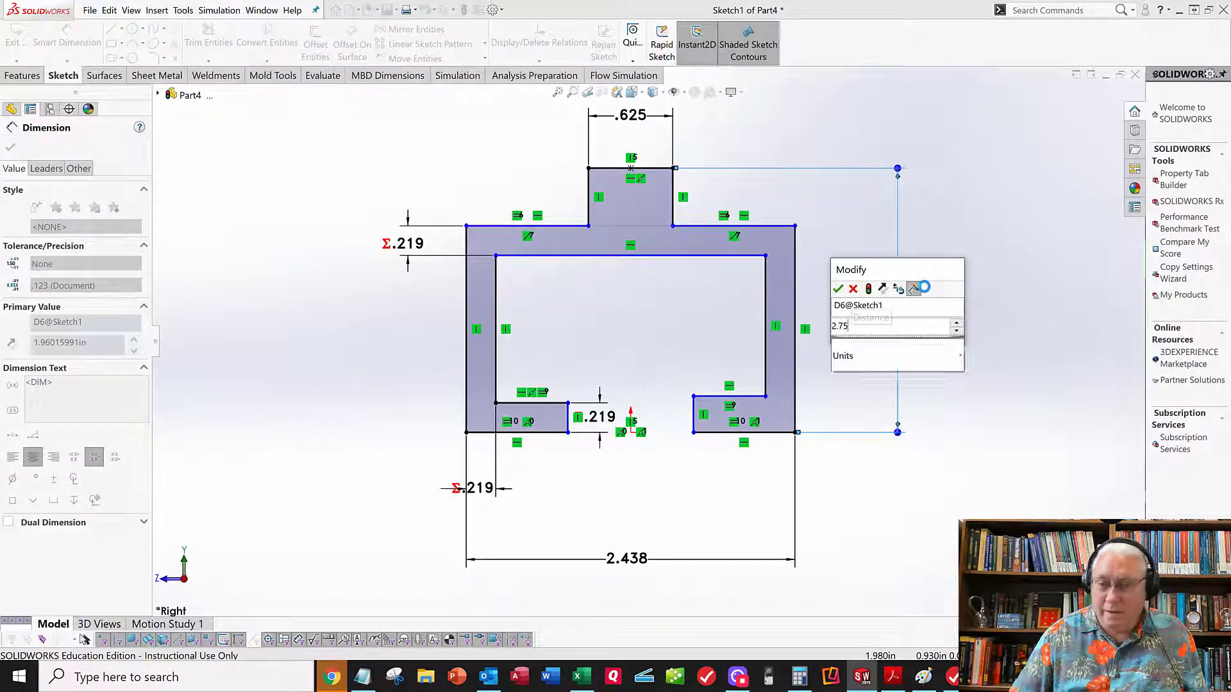
key(Return)
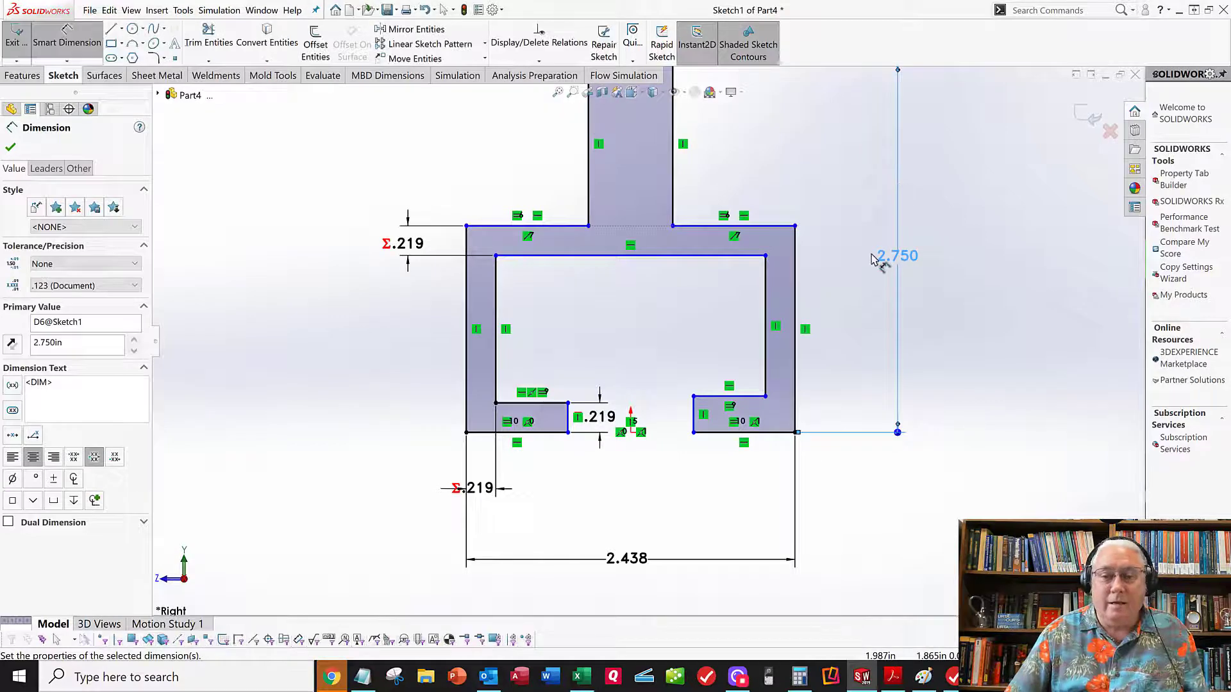
click(88, 50)
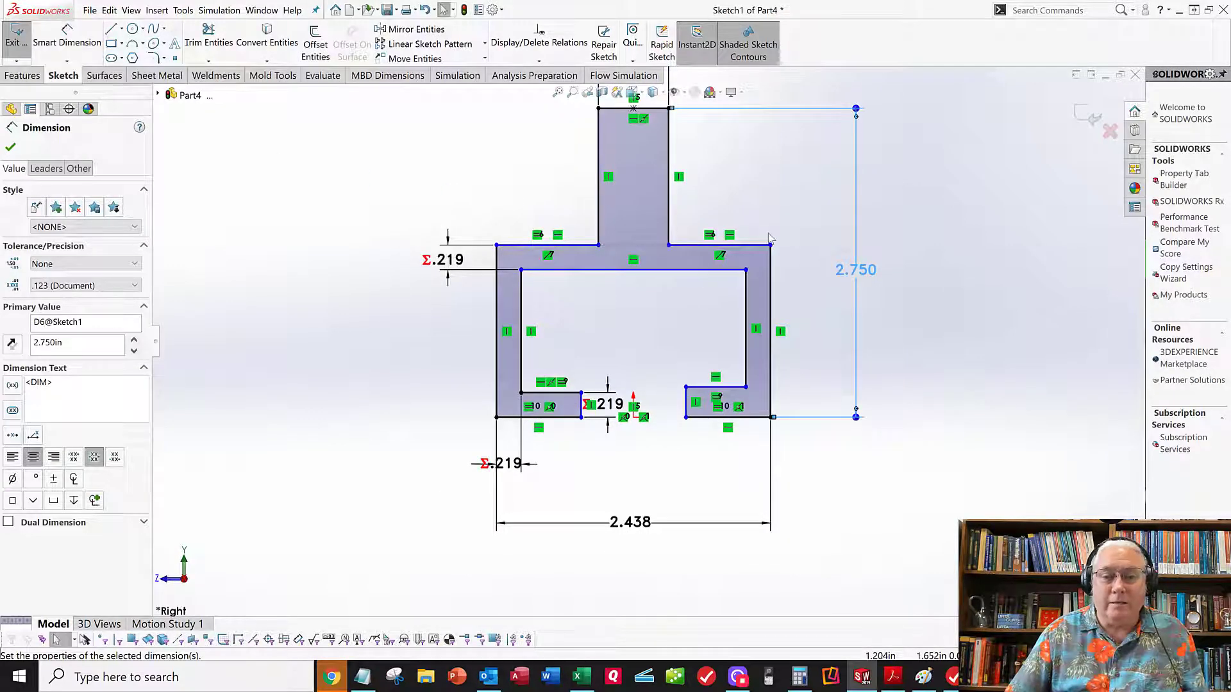
Step: Move the right shoulder's outer corner up to about 2.34 in above the origin, shortening the stem
scroll(767, 236, up, 1)
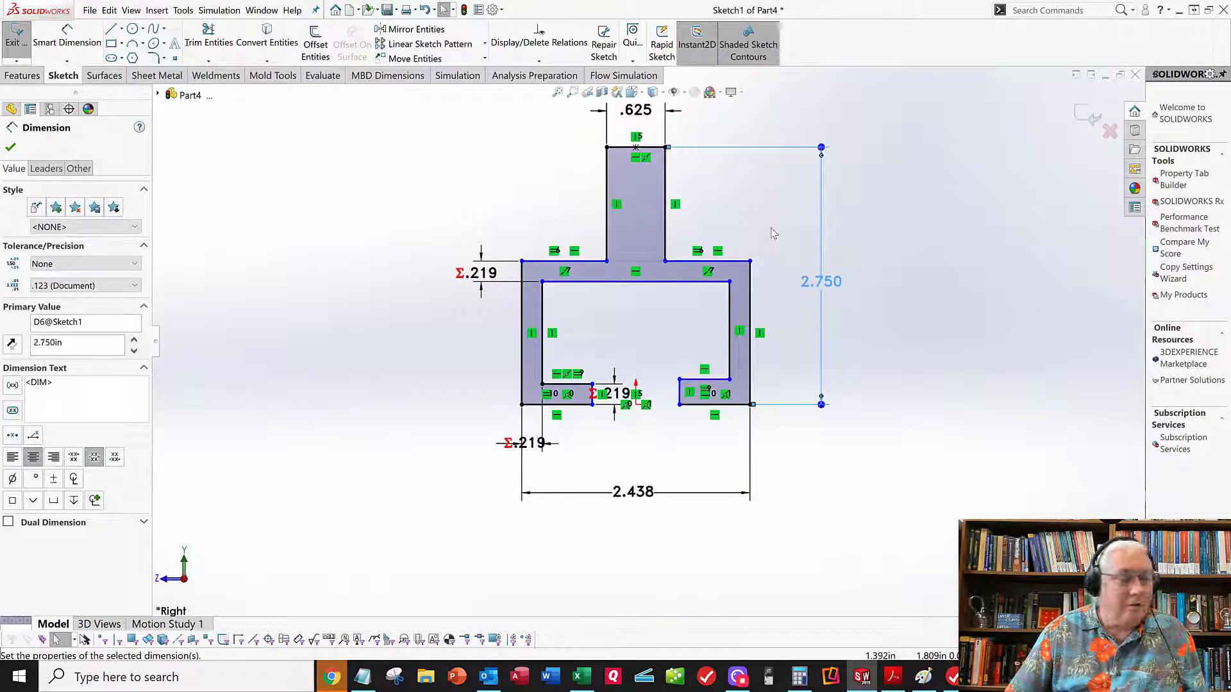
drag(754, 263, 750, 186)
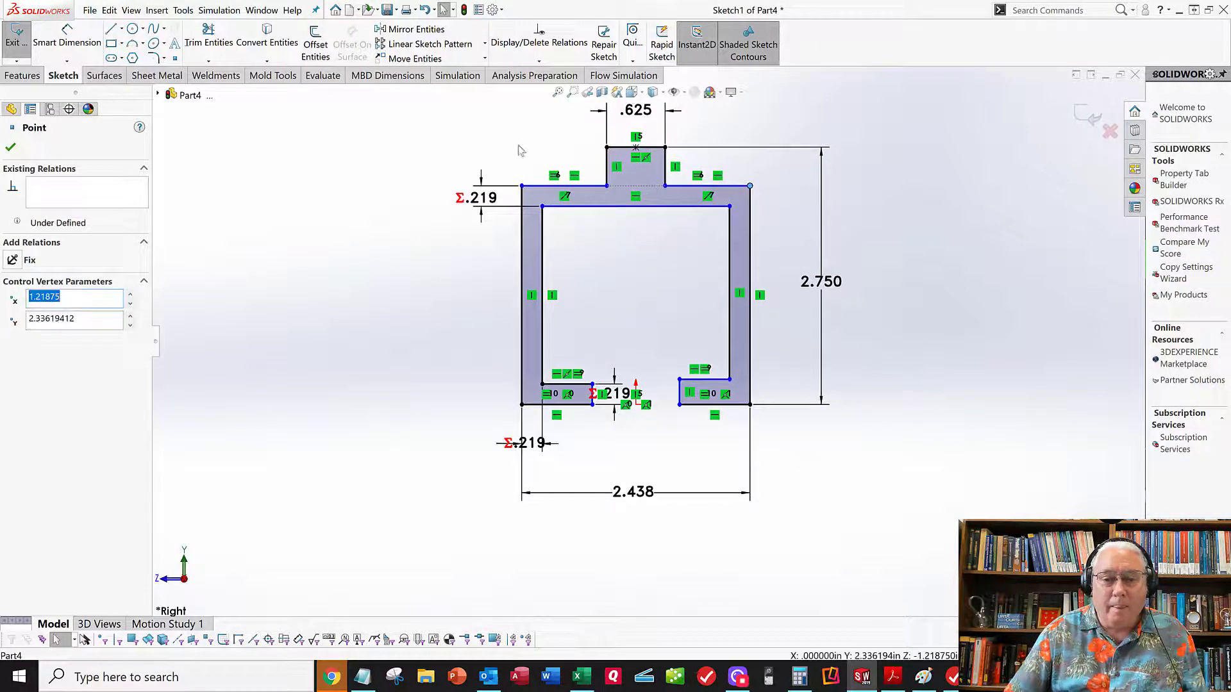
click(519, 148)
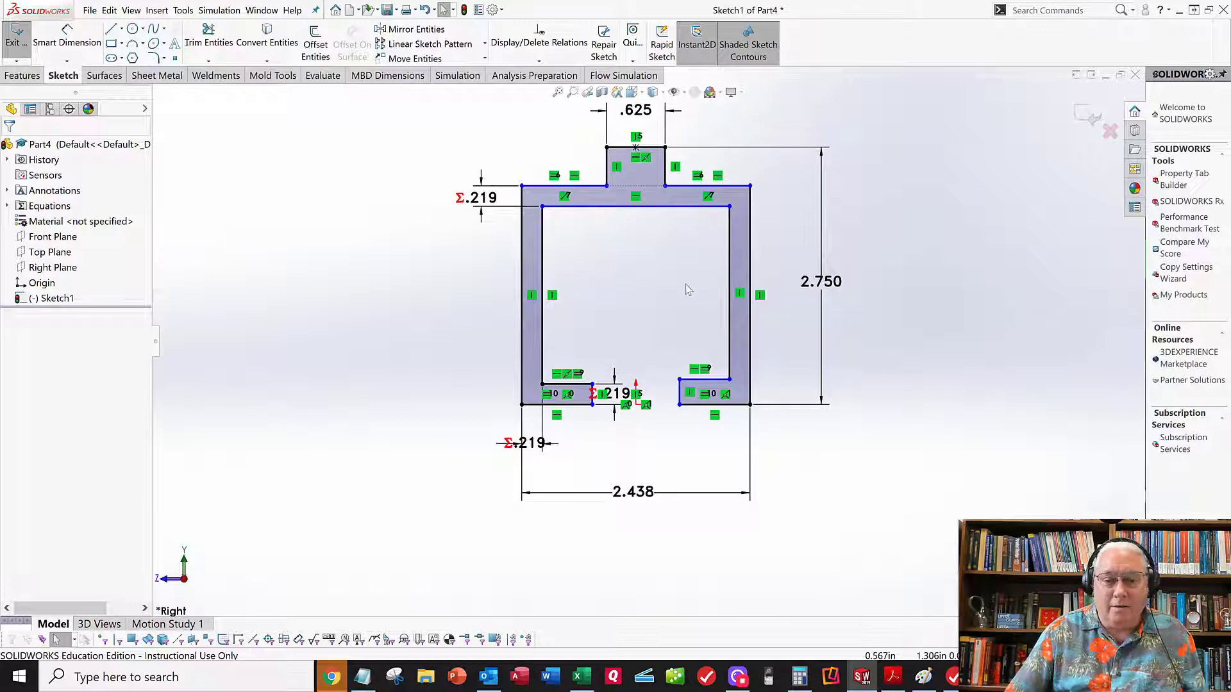
Step: Dimension the height from the right lip's bottom line to the inner top line as 1.25+1 in, and move the overall height dimension outside it
click(76, 40)
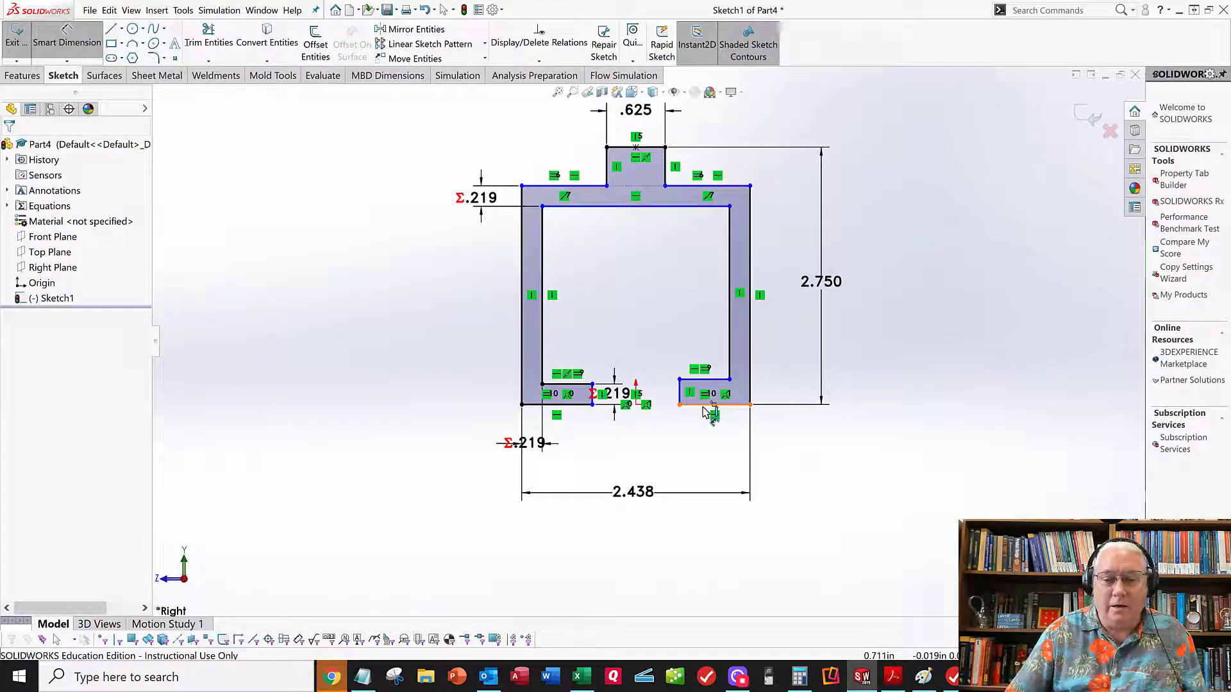
click(697, 207)
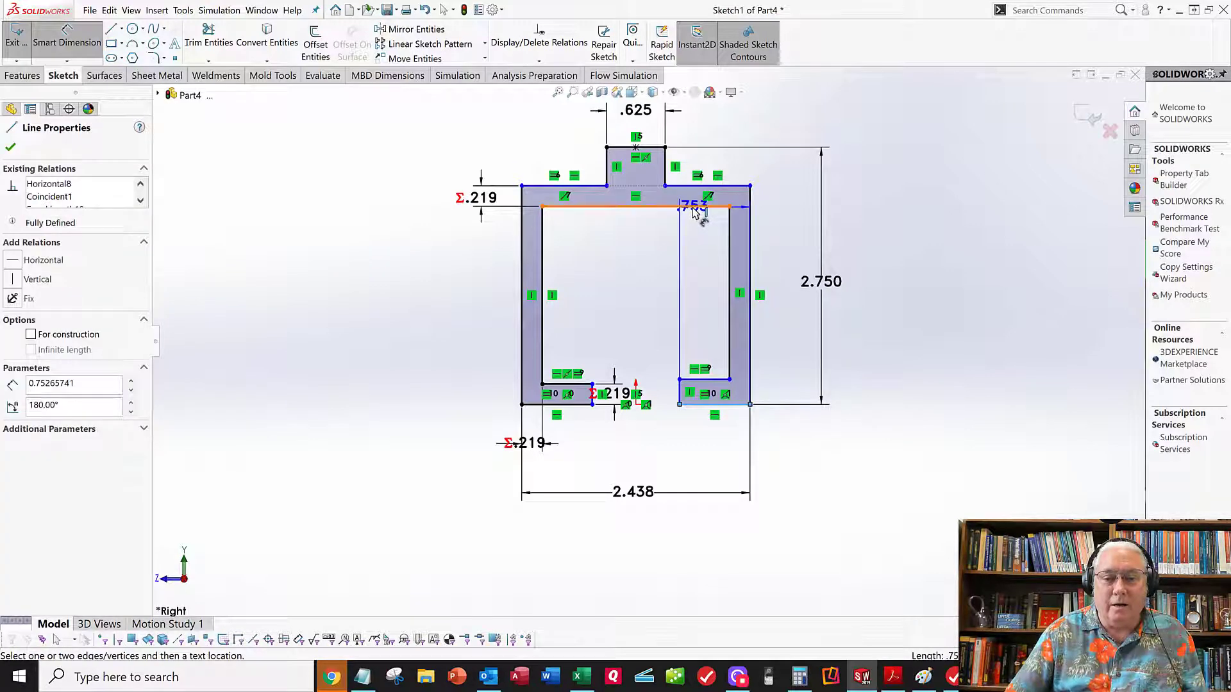
click(871, 293)
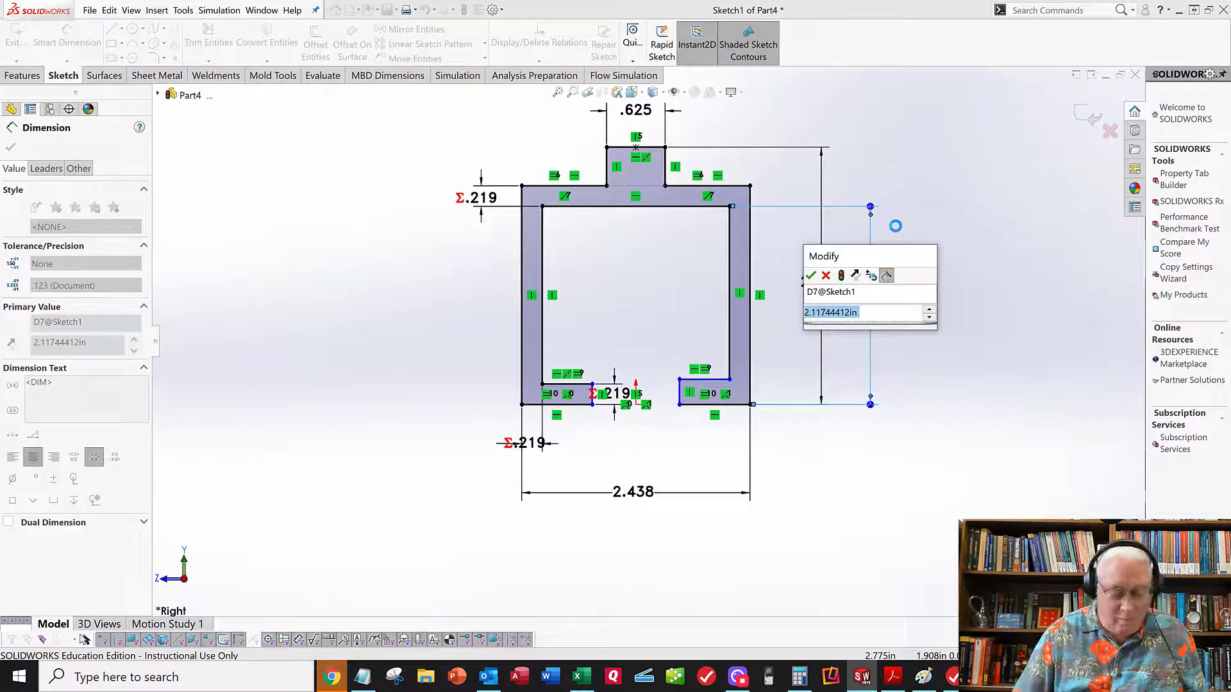
text(1.25)
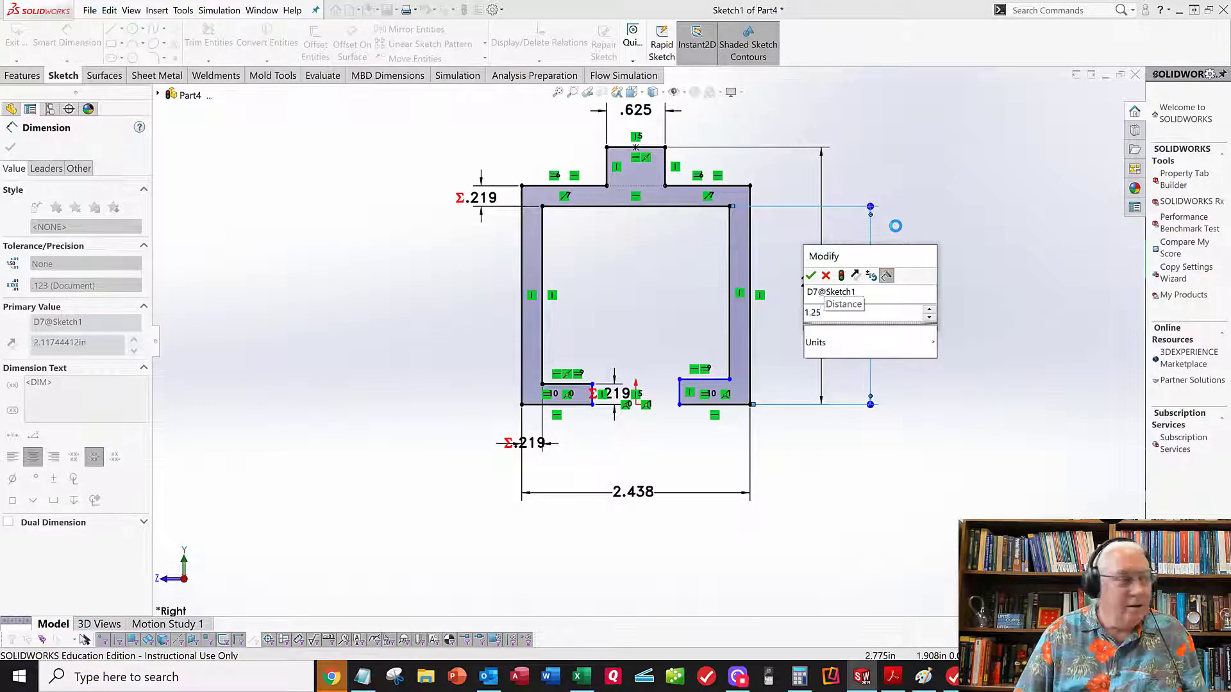
text(+1)
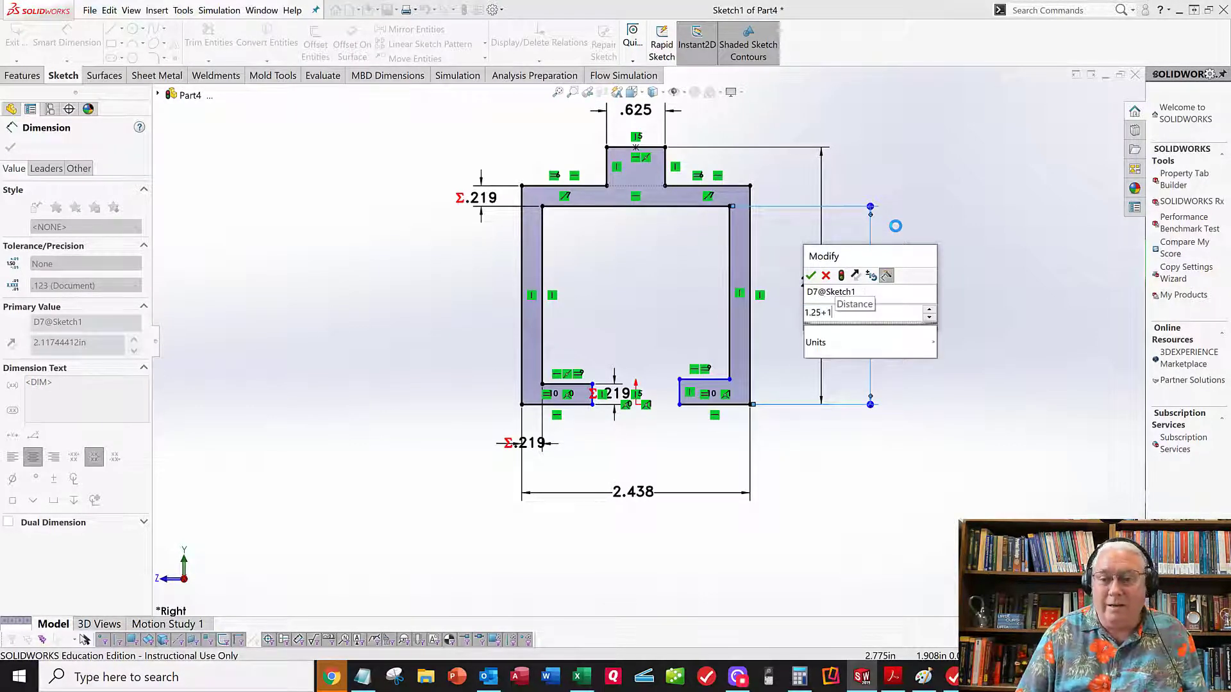
key(Return)
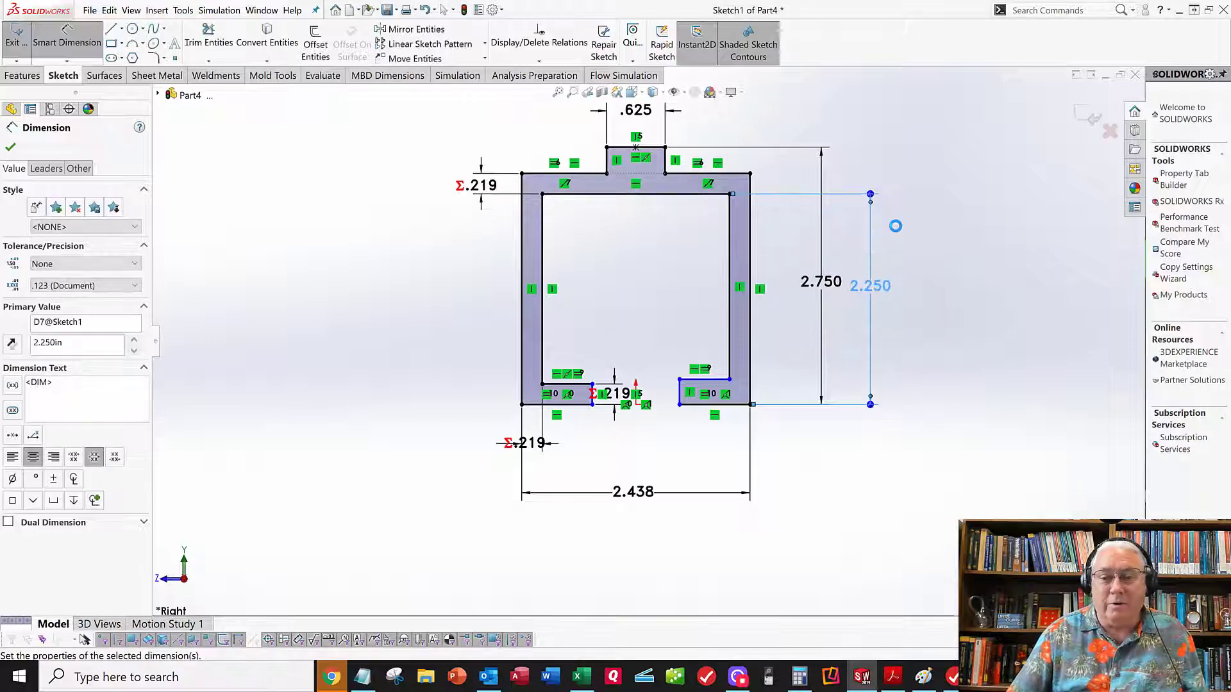
click(11, 148)
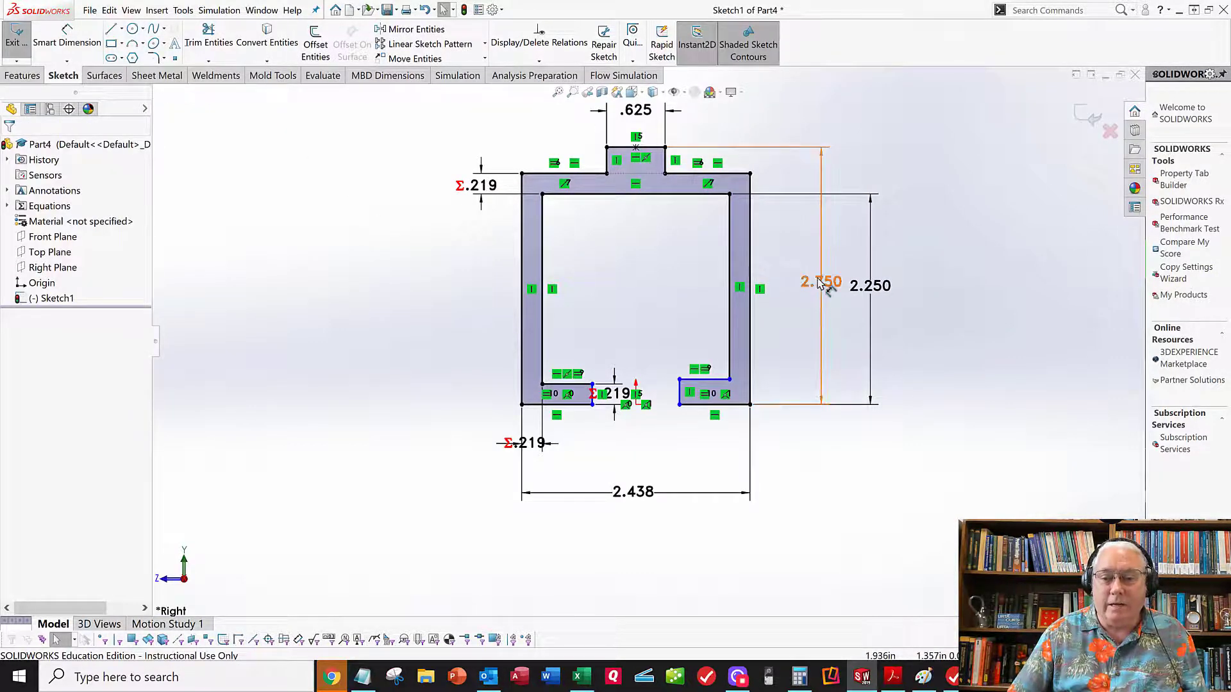
drag(821, 282, 940, 286)
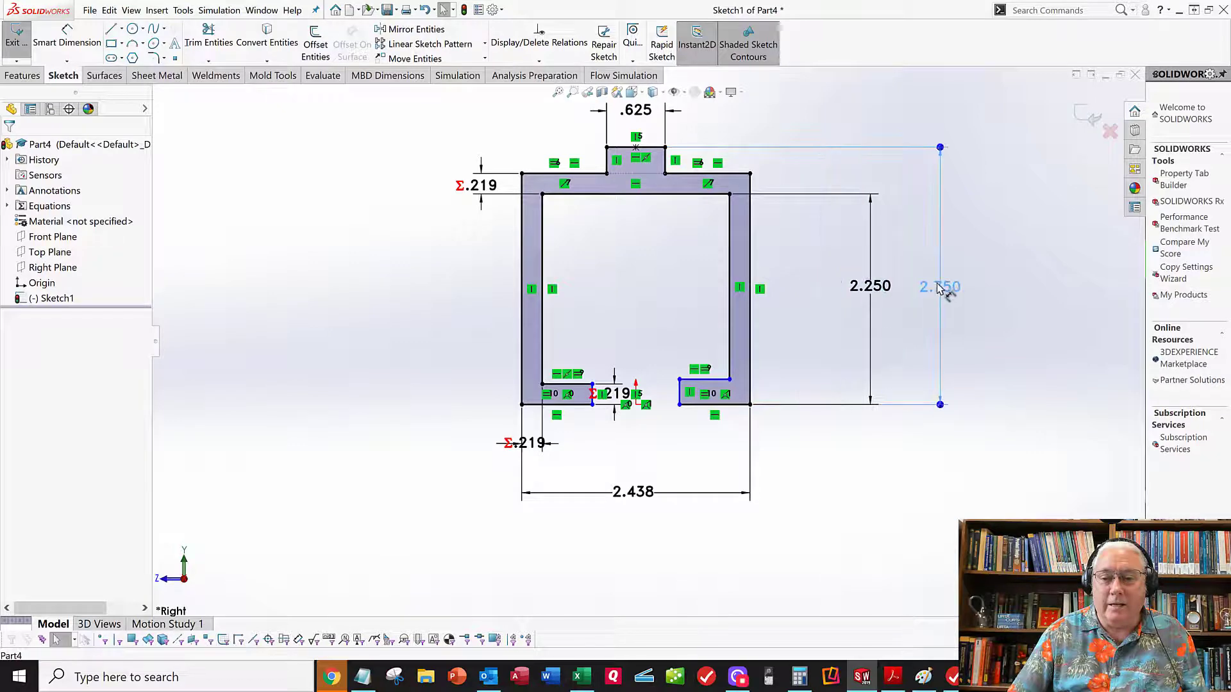
click(413, 245)
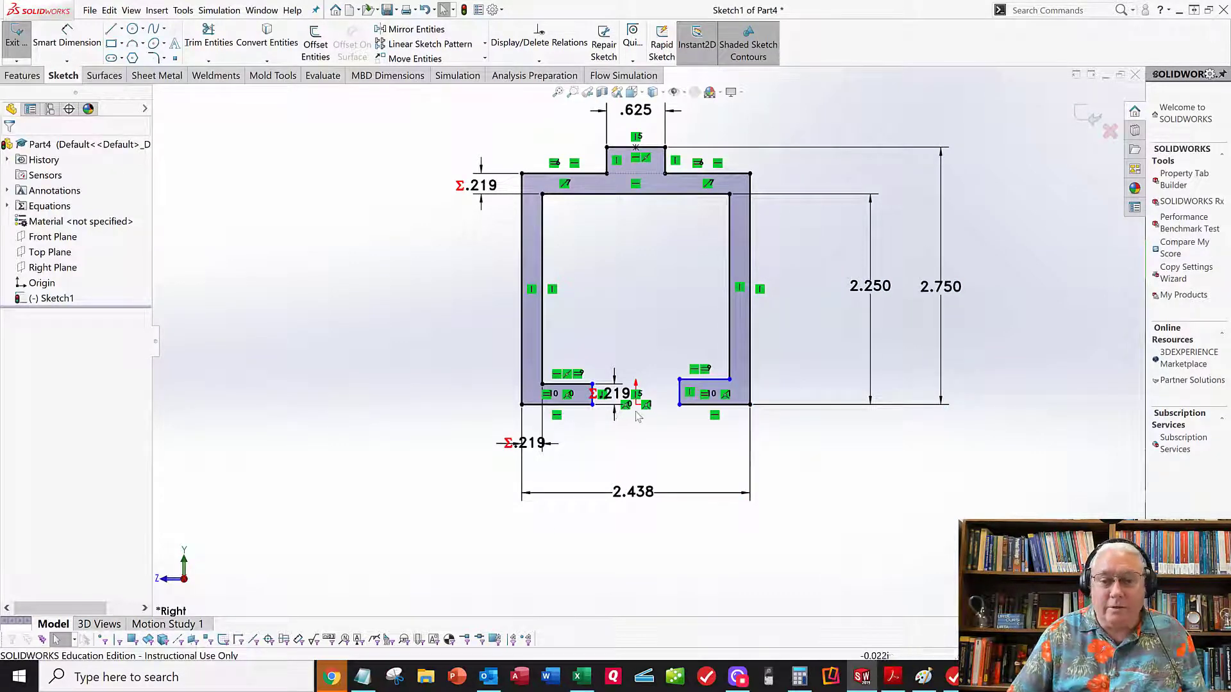
Step: Add a Collinear relation between the upper lines of the right and left lips
scroll(699, 401, down, 2)
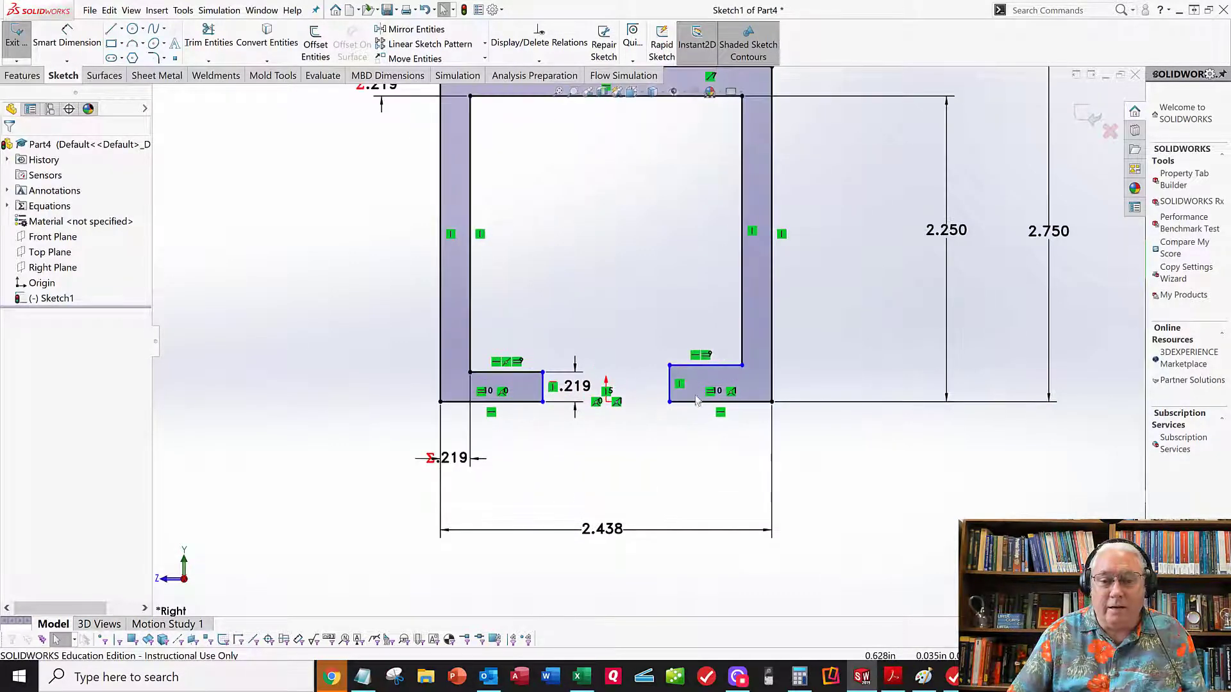
click(704, 365)
ctrl+click(525, 372)
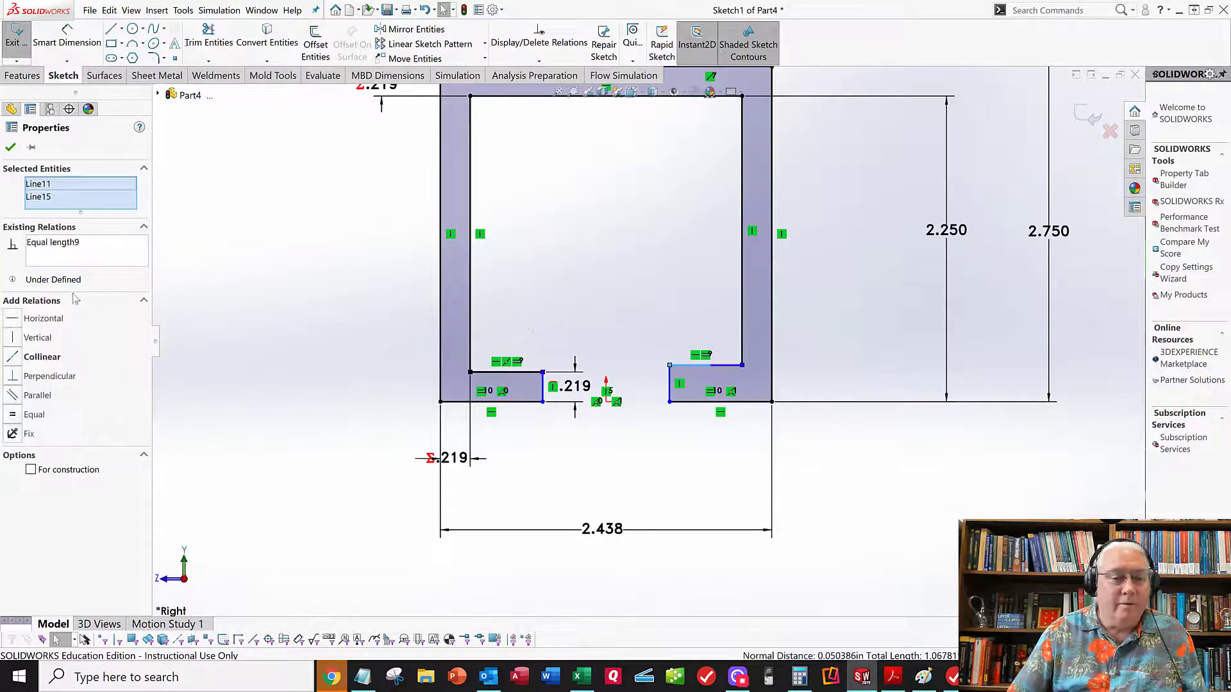
click(16, 360)
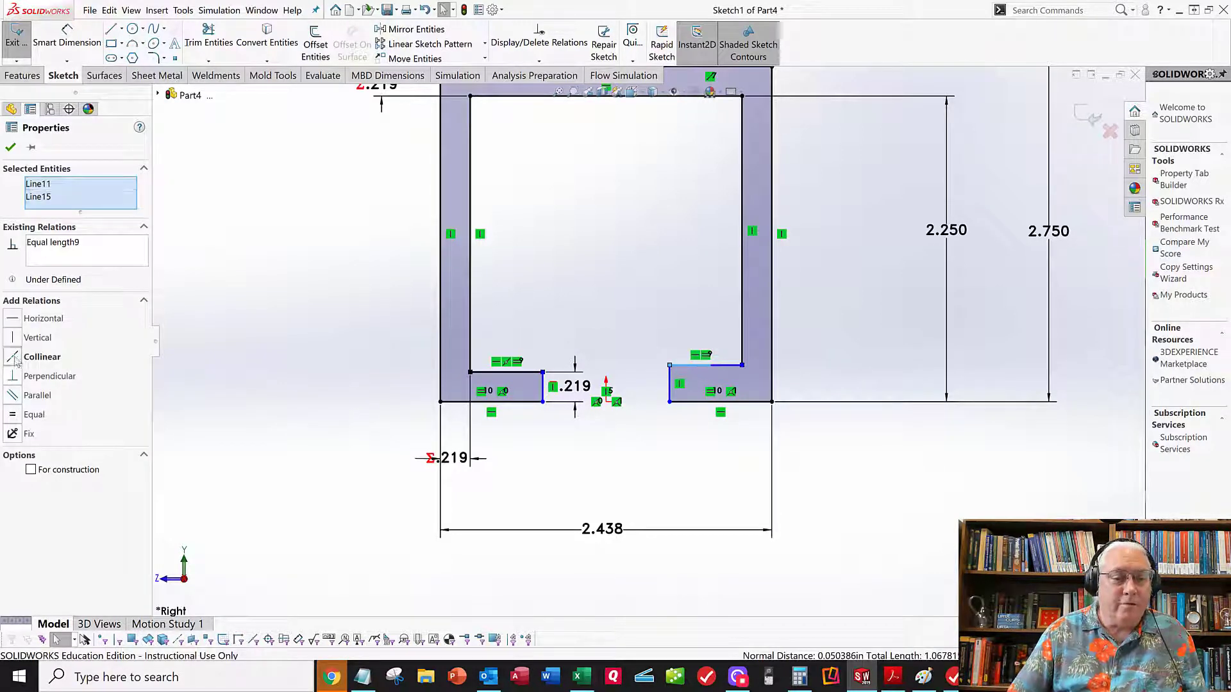
click(10, 149)
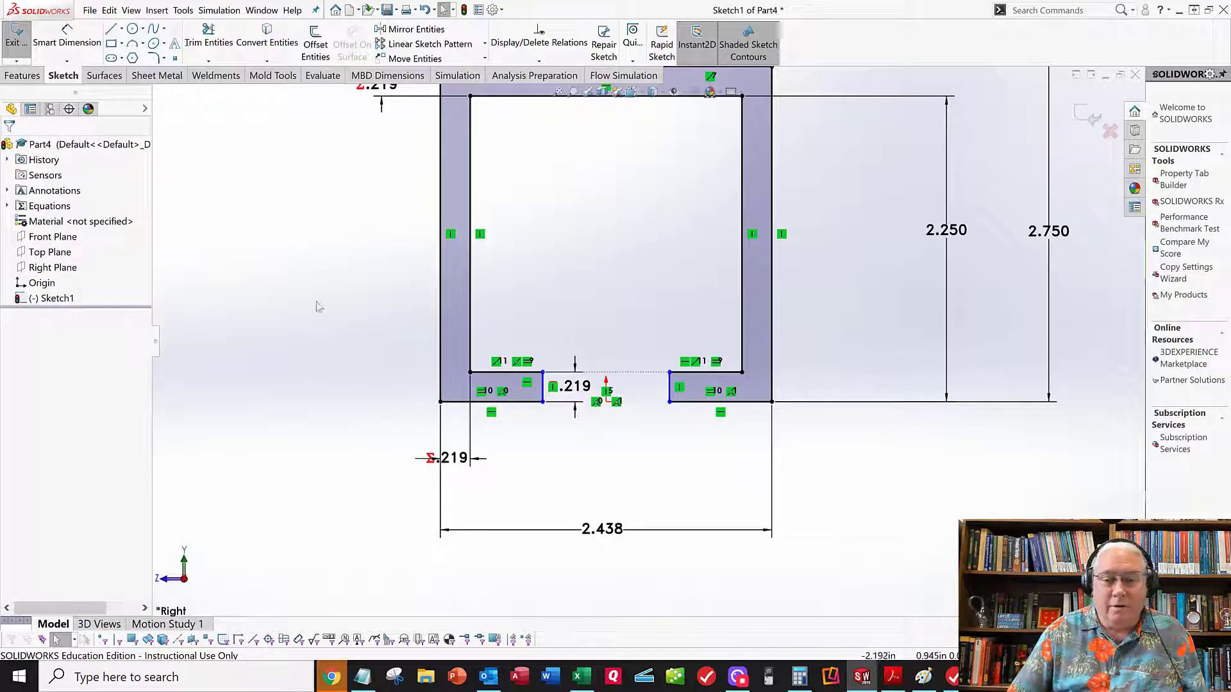
Step: Shift the right lip's inner bottom corner toward the center, to about 0.41 in from the origin
key(z)
scroll(585, 326, down, 3)
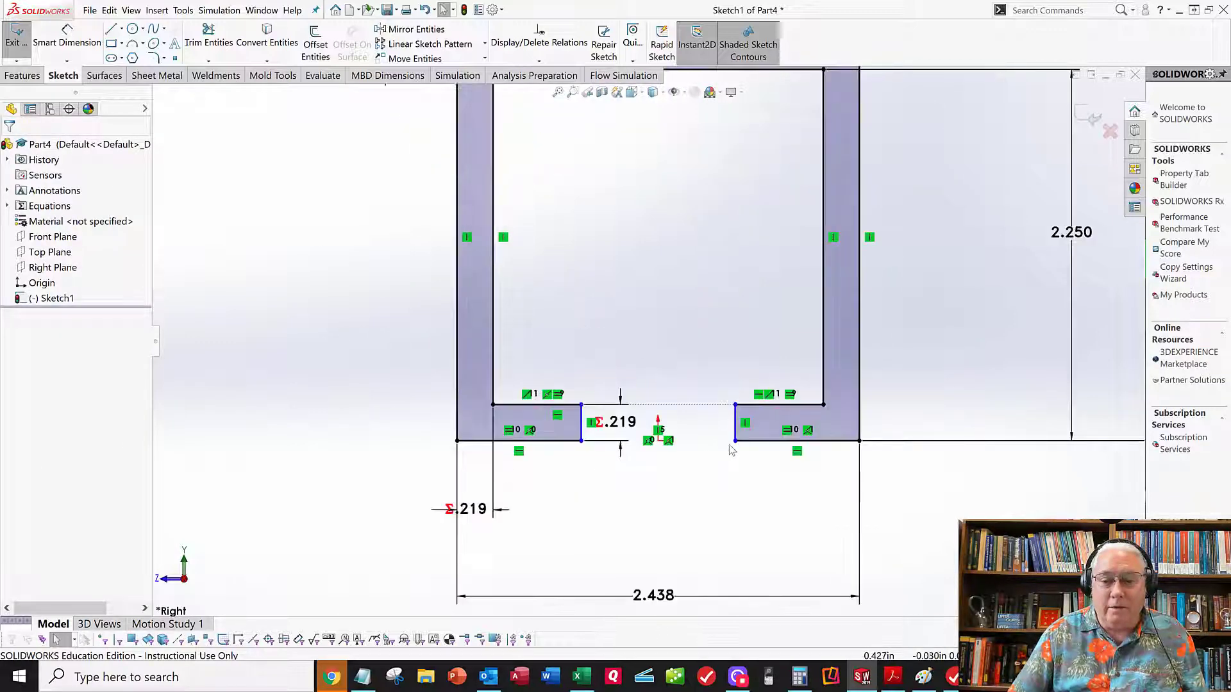
mouse_move(713, 450)
mouse_down()
mouse_move(696, 452)
mouse_move(731, 455)
mouse_up()
scroll(671, 359, up, 2)
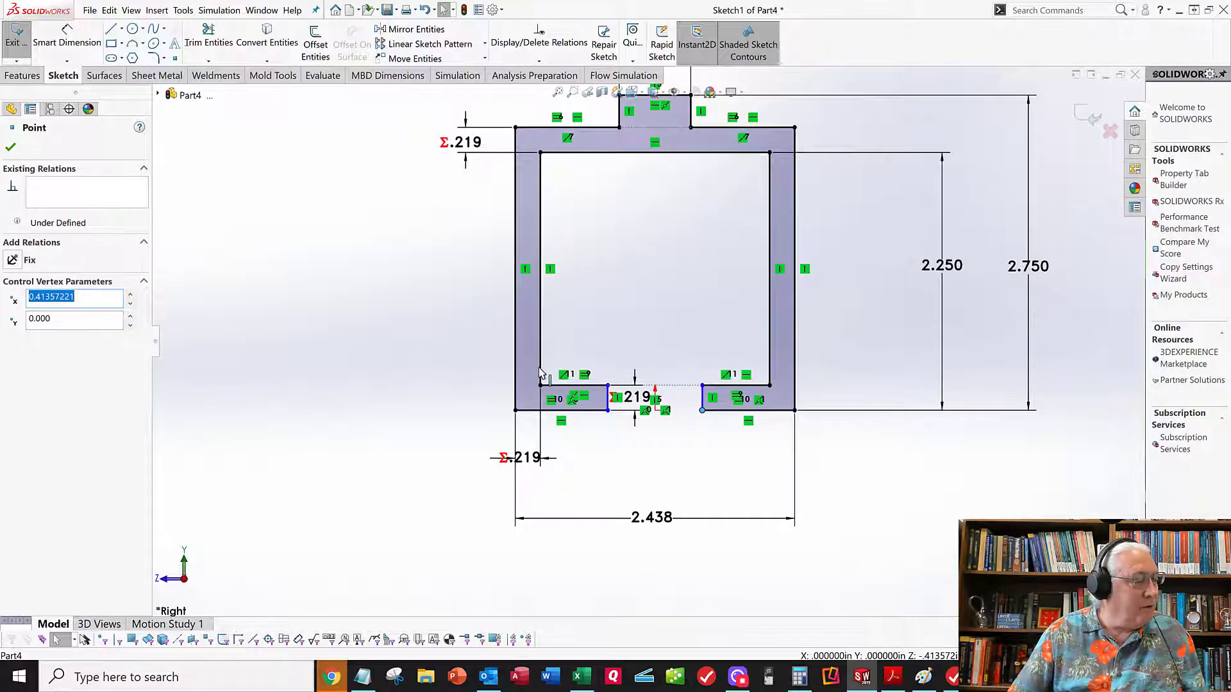
click(320, 217)
Step: Dimension the left lip's length from the outer vertical line to the lip's end line and set it to 0.47 in
click(66, 35)
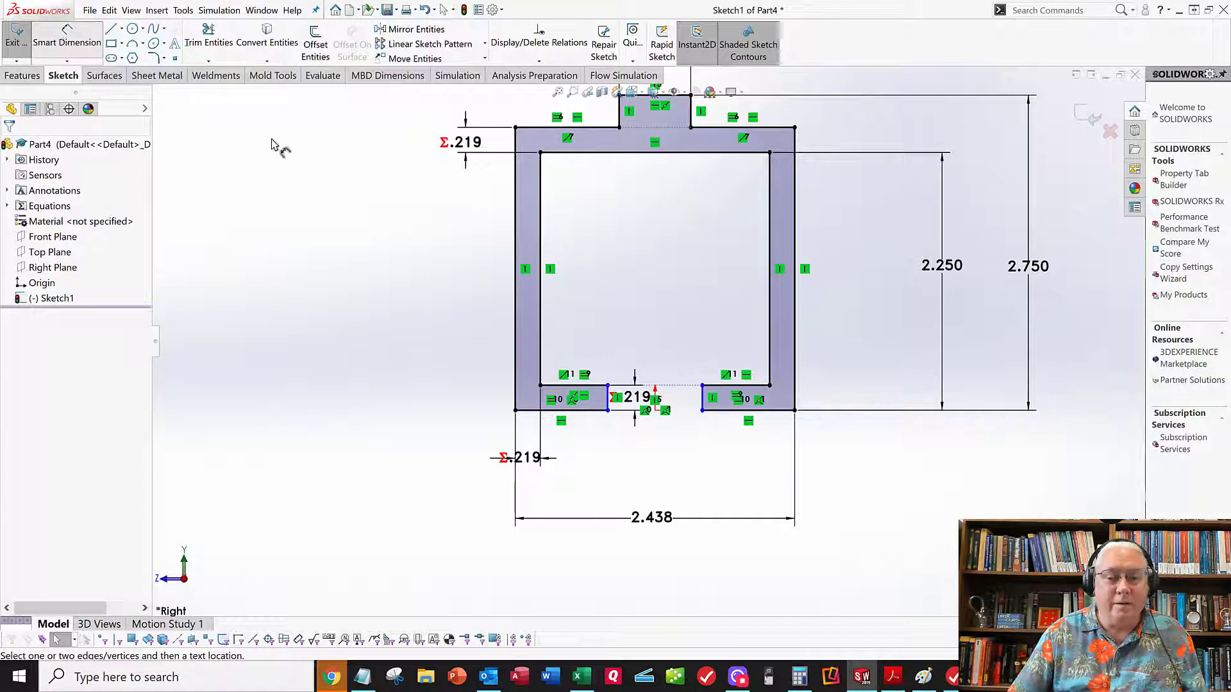
click(516, 378)
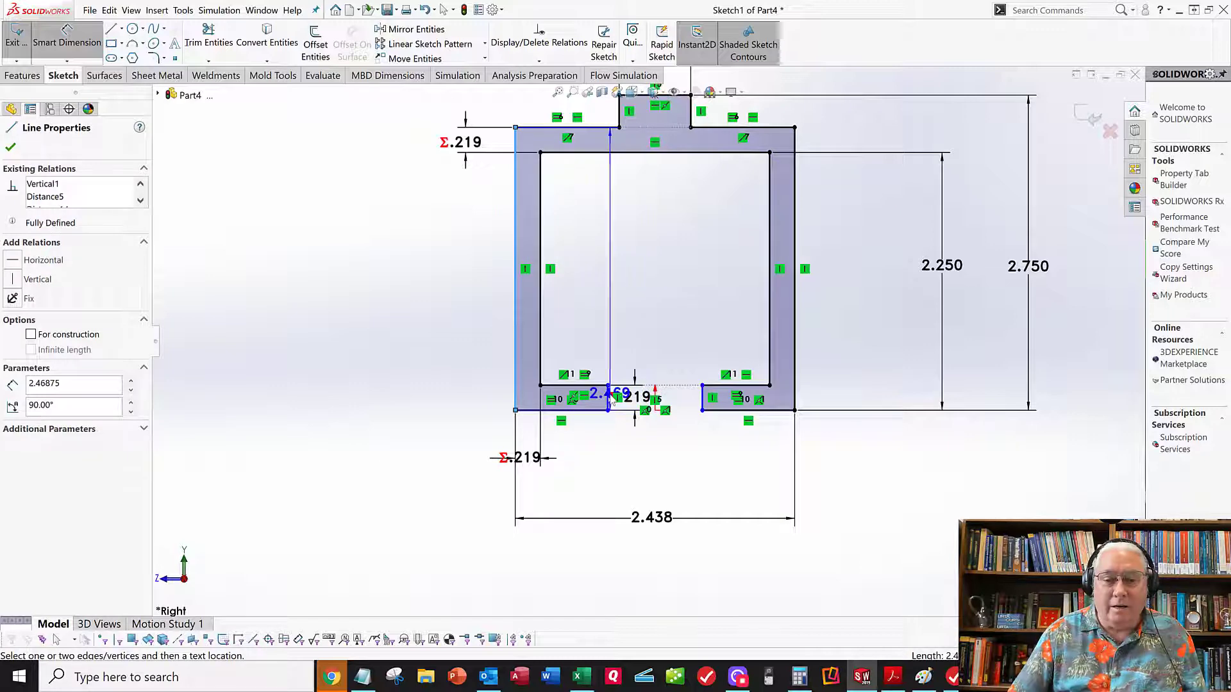
click(609, 400)
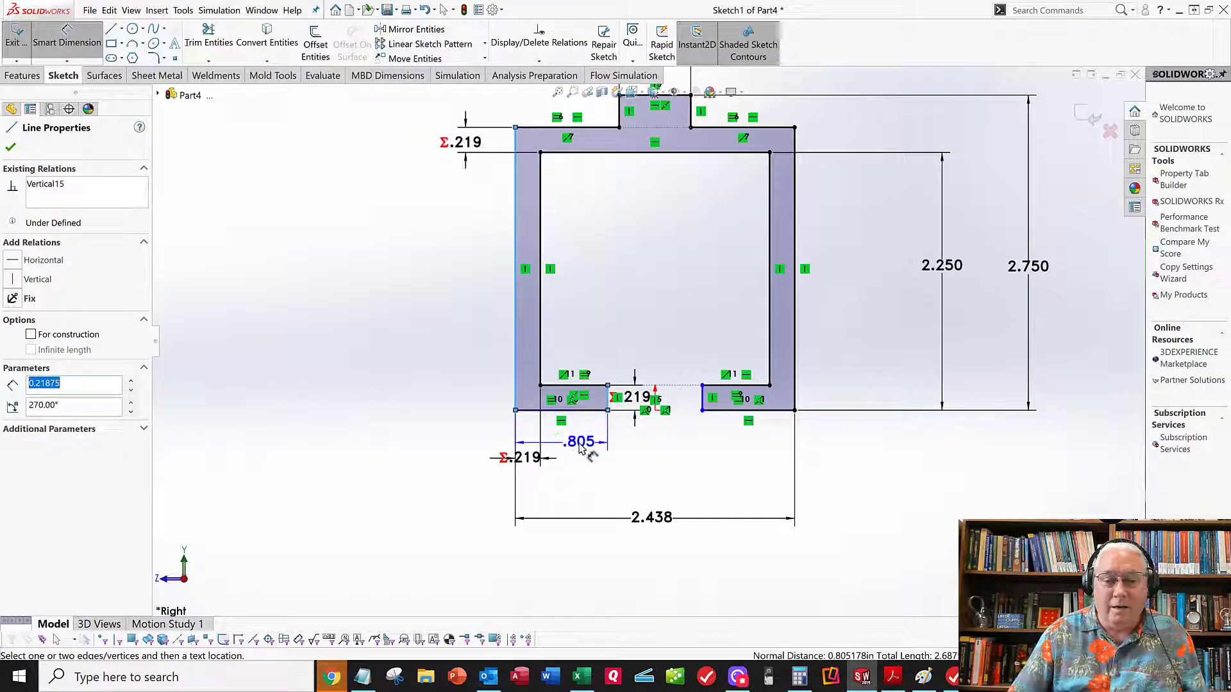
click(580, 447)
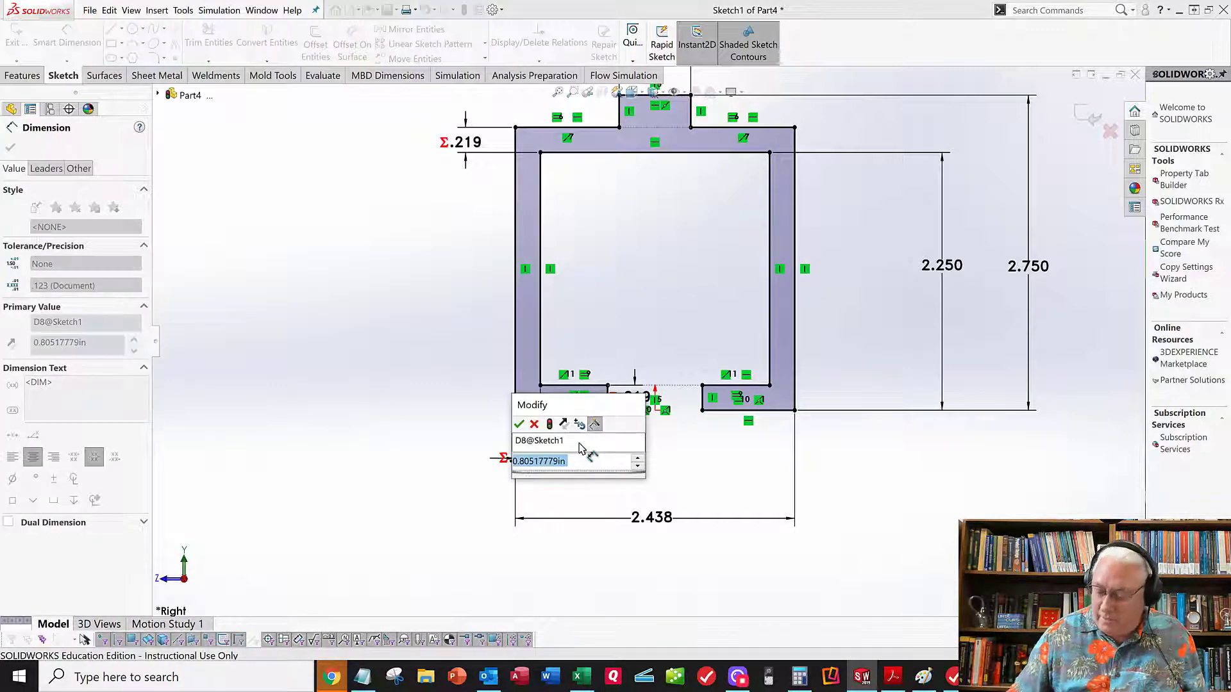
key(BackSpace)
text(.47)
key(Return)
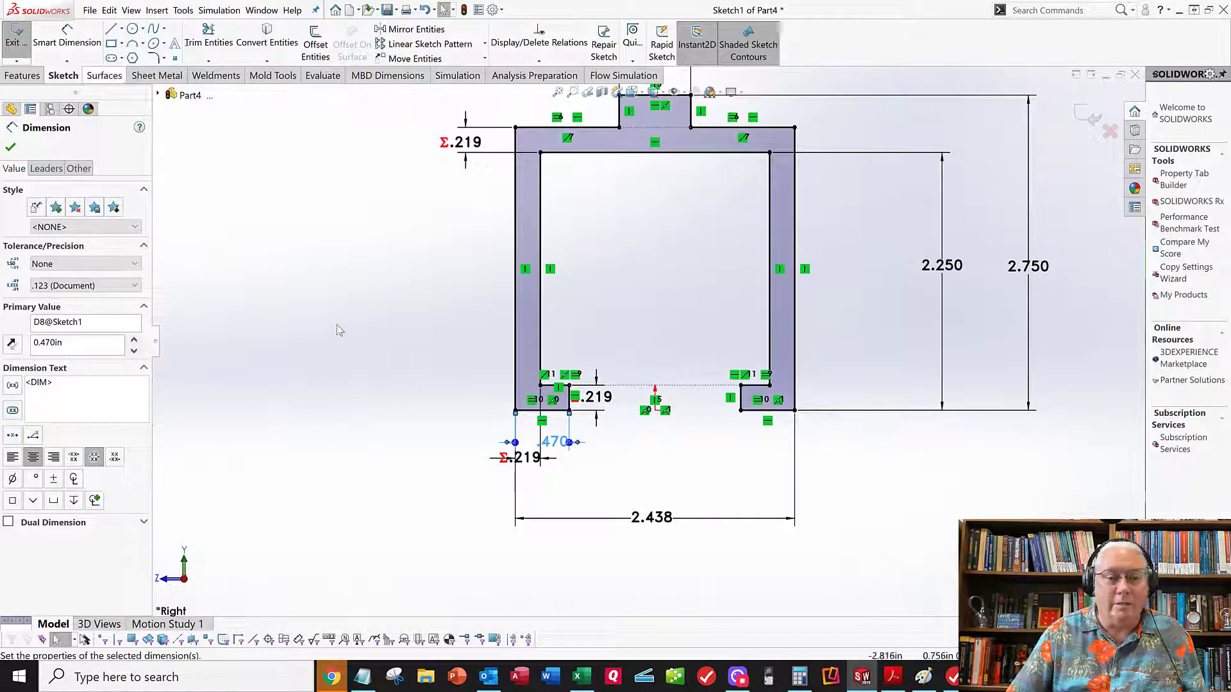
key(f)
key(Escape)
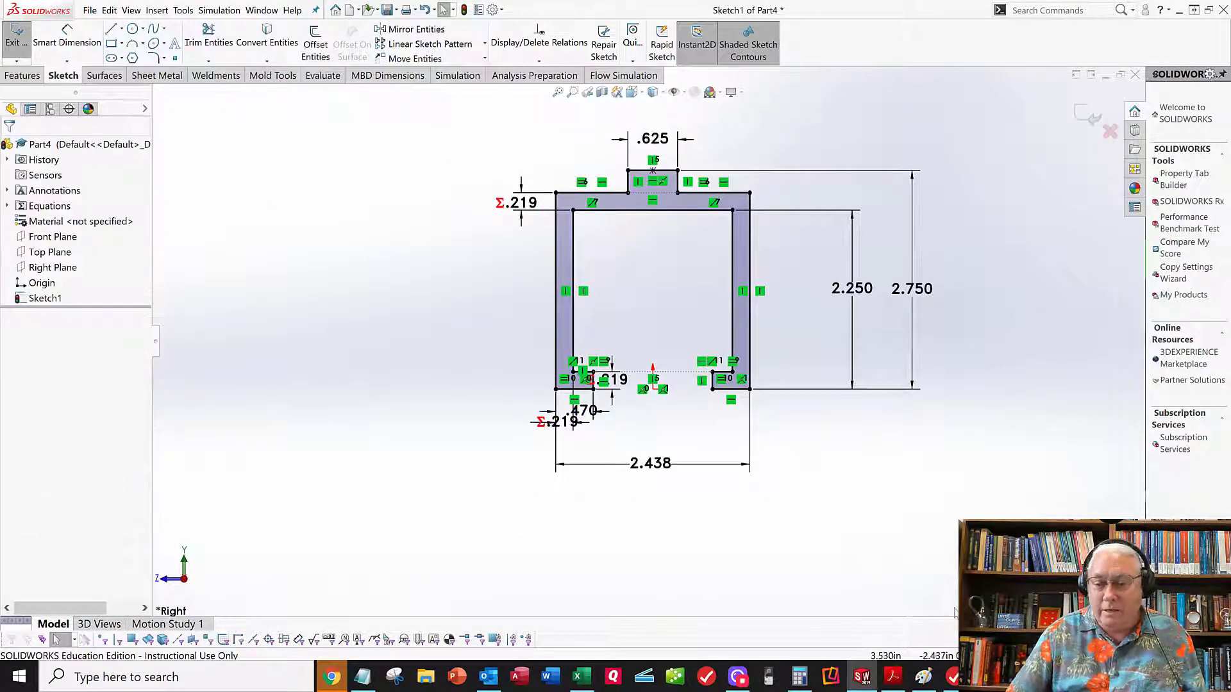
Step: Exit the finished profile sketch and switch the model to the isometric view
scroll(743, 269, up, 2)
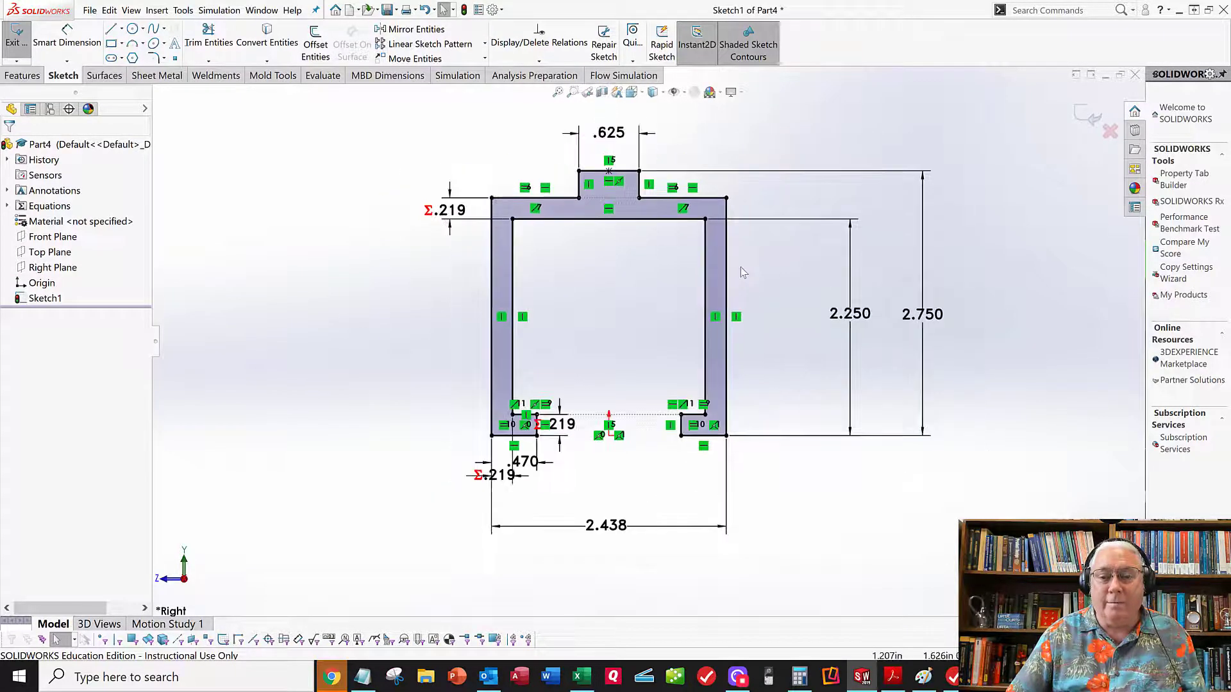
click(18, 43)
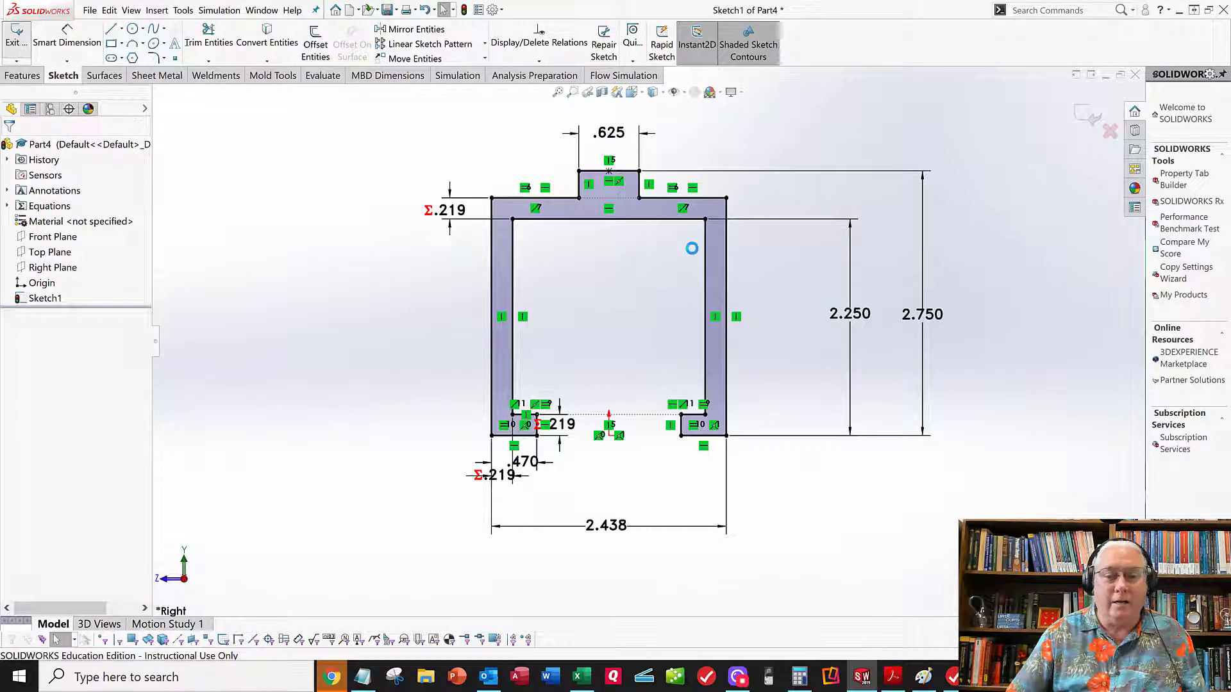
click(412, 194)
key(space)
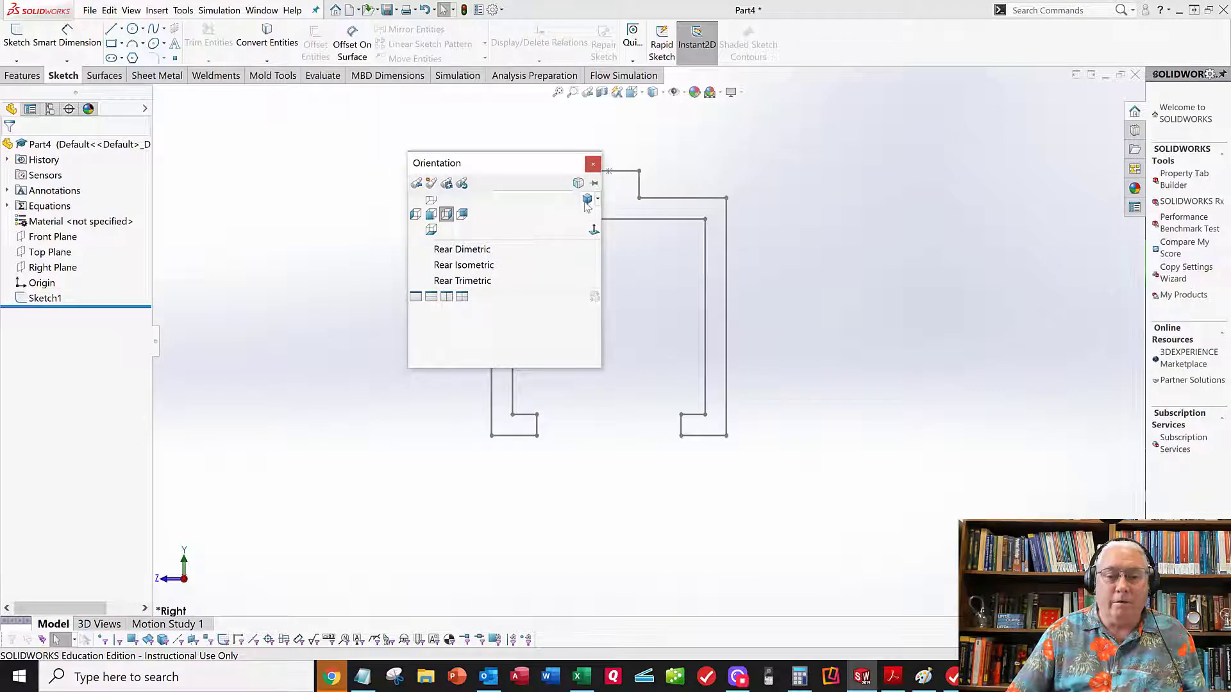
click(587, 201)
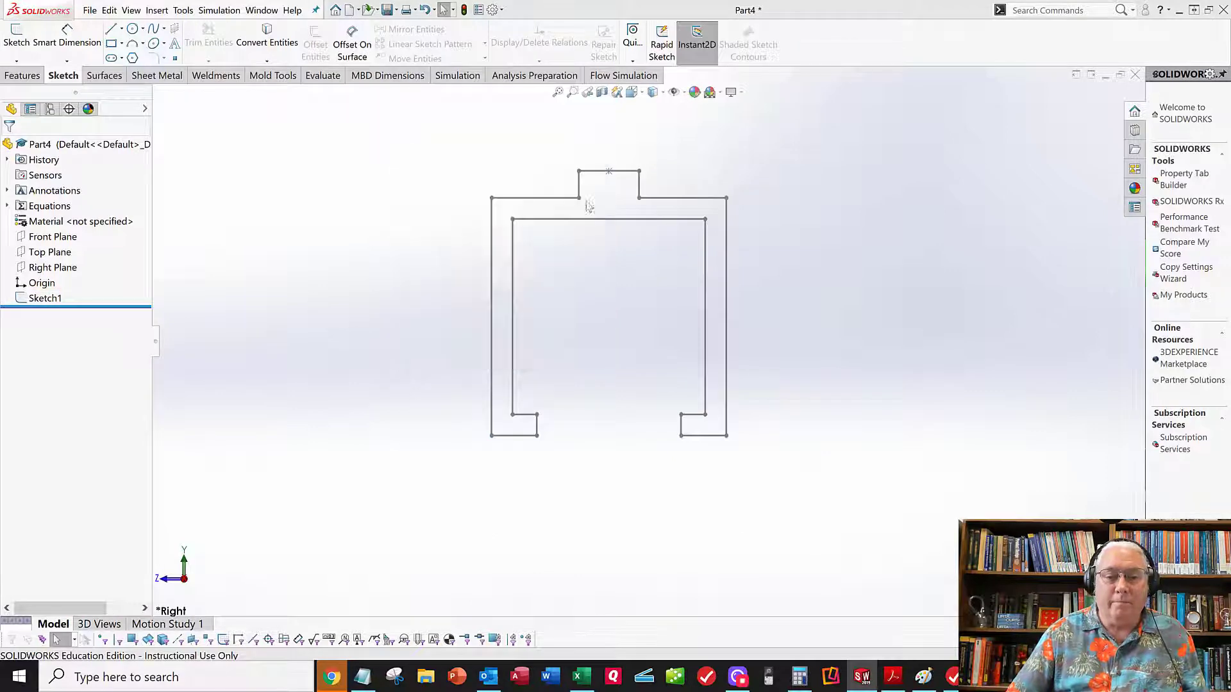
Step: Start a Boss-Extrude of the profile sketch with a Blind end condition and a depth of 0.625 in
click(47, 298)
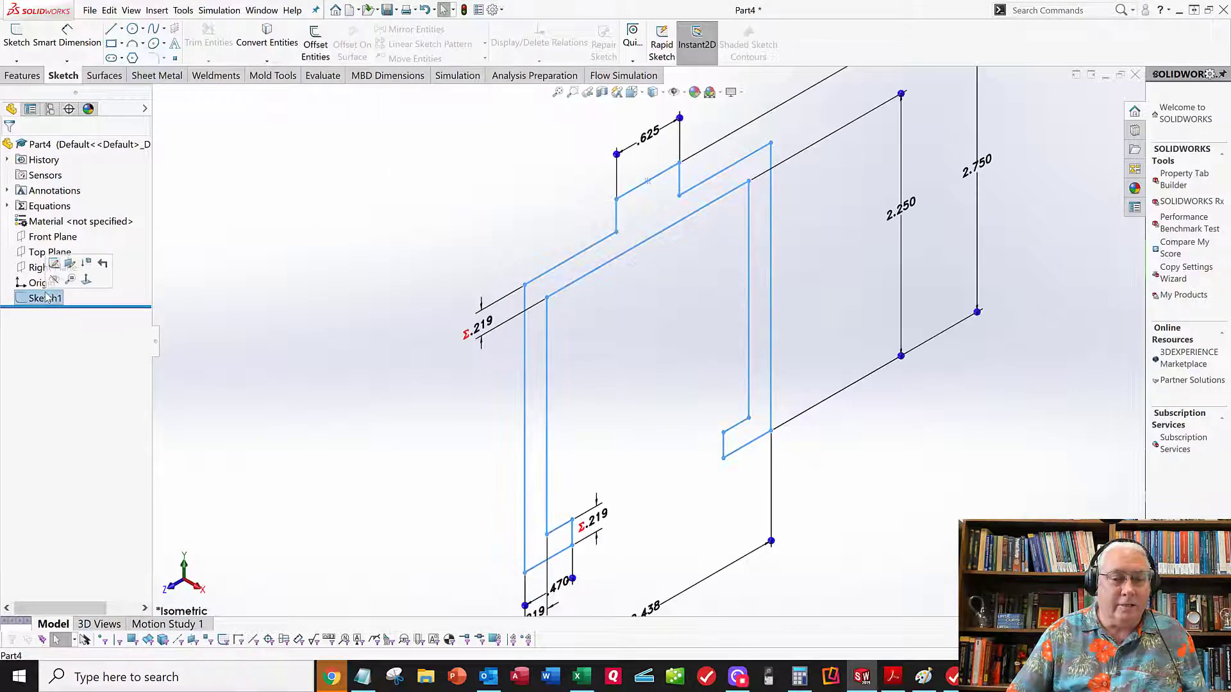
click(24, 77)
click(23, 45)
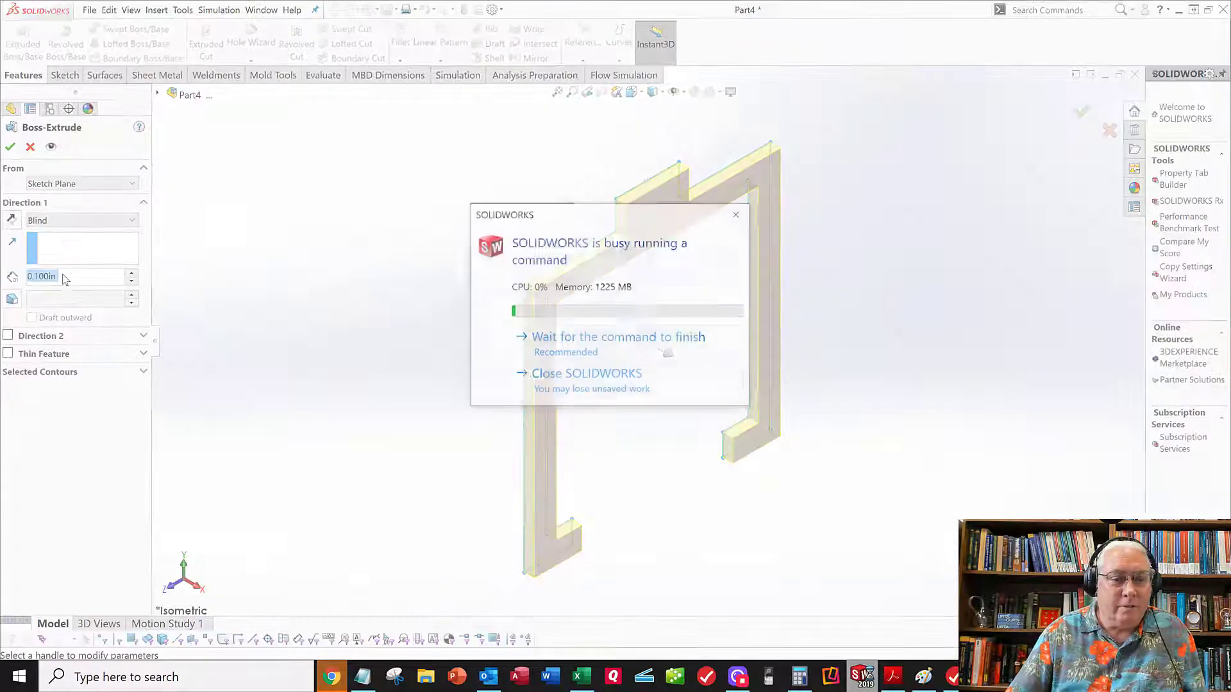
click(84, 220)
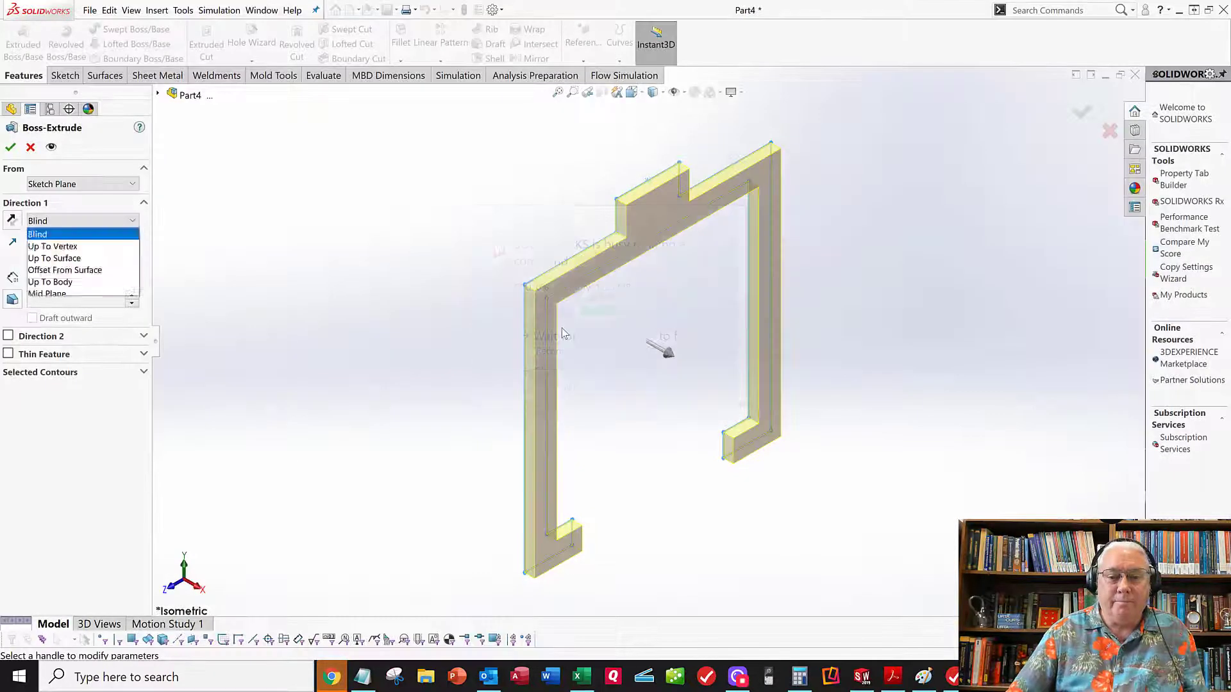
click(58, 269)
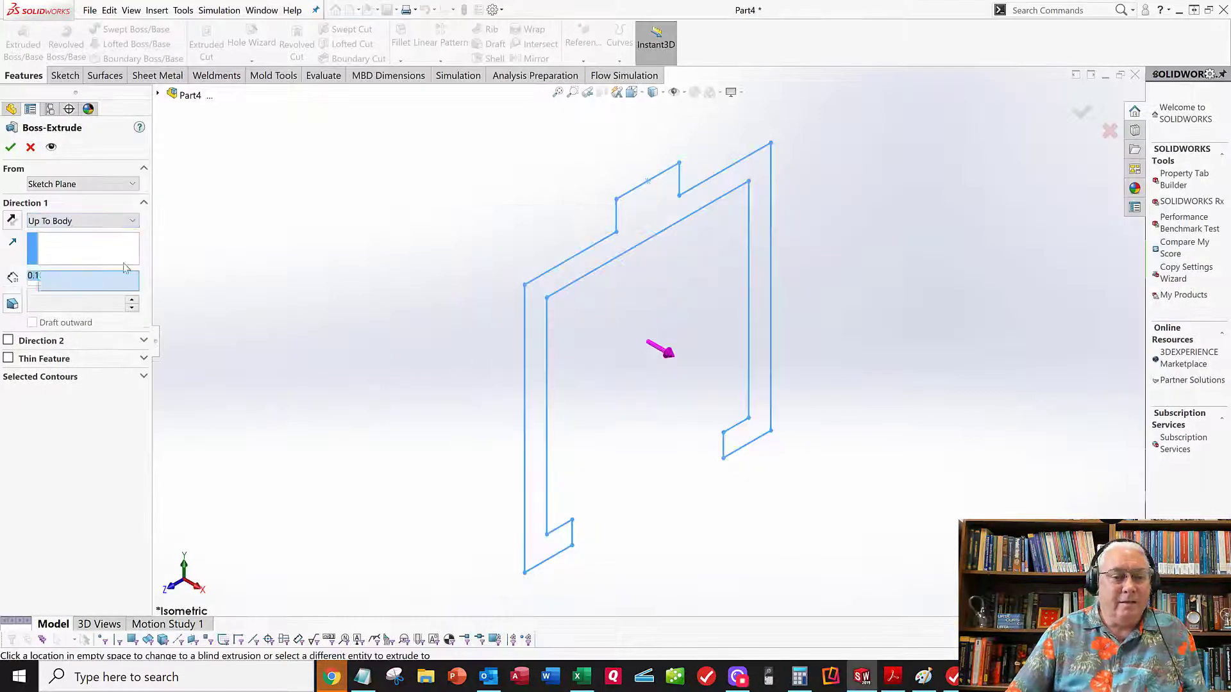
click(65, 221)
click(51, 232)
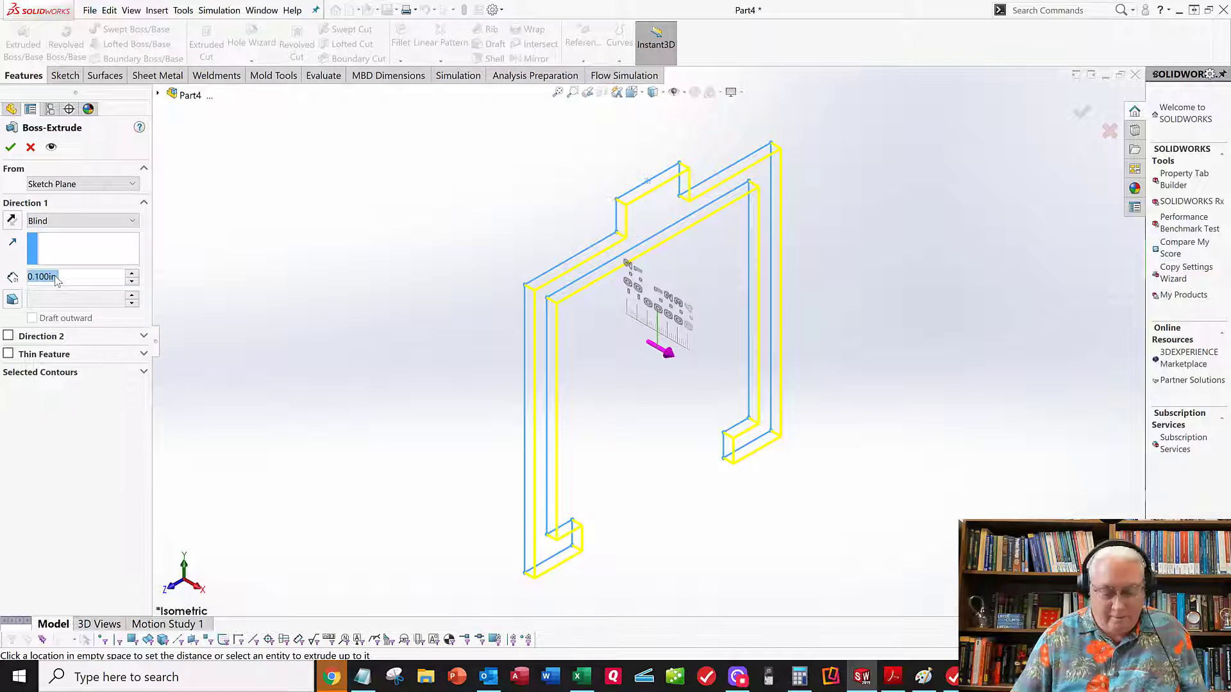
text(.625)
key(Return)
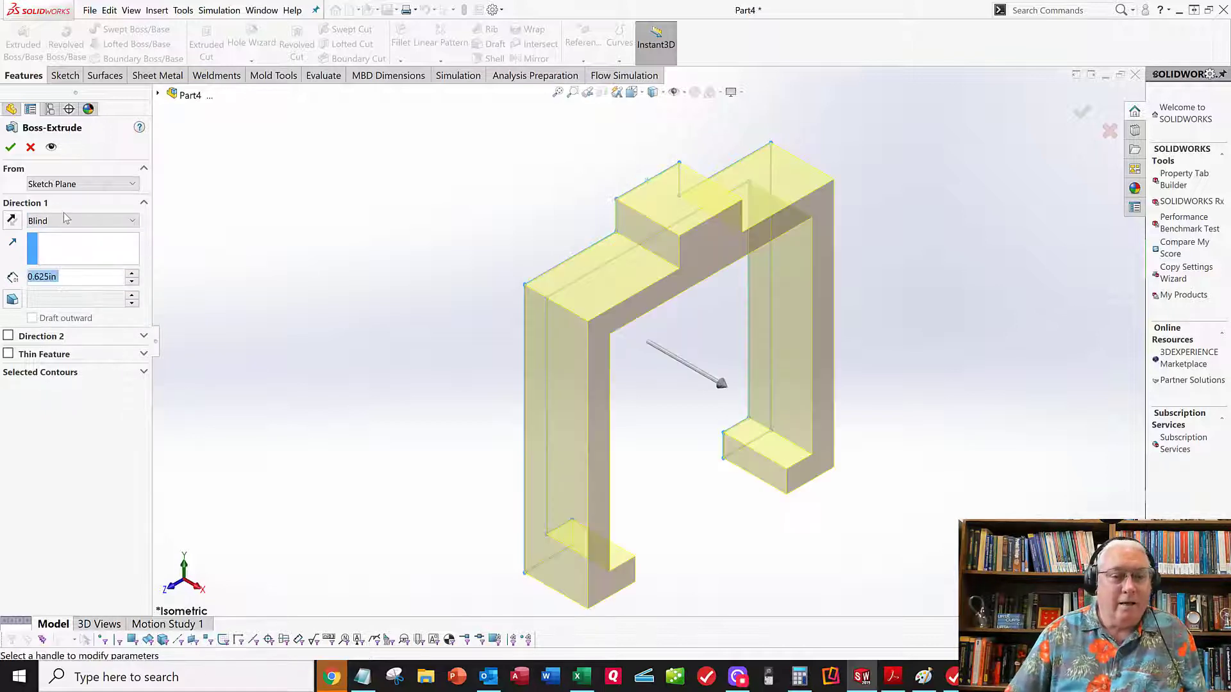
Step: Change the extrusion's end condition to Mid Plane from the sketch plane and complete the feature
click(66, 186)
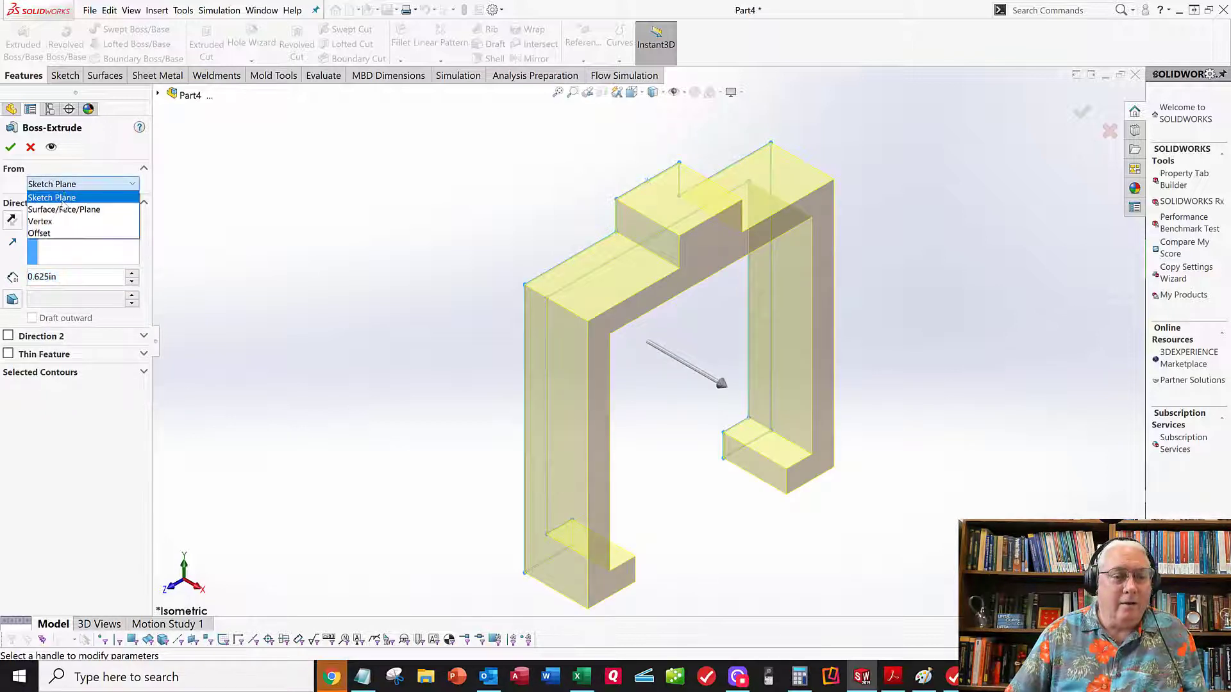
click(221, 187)
click(78, 222)
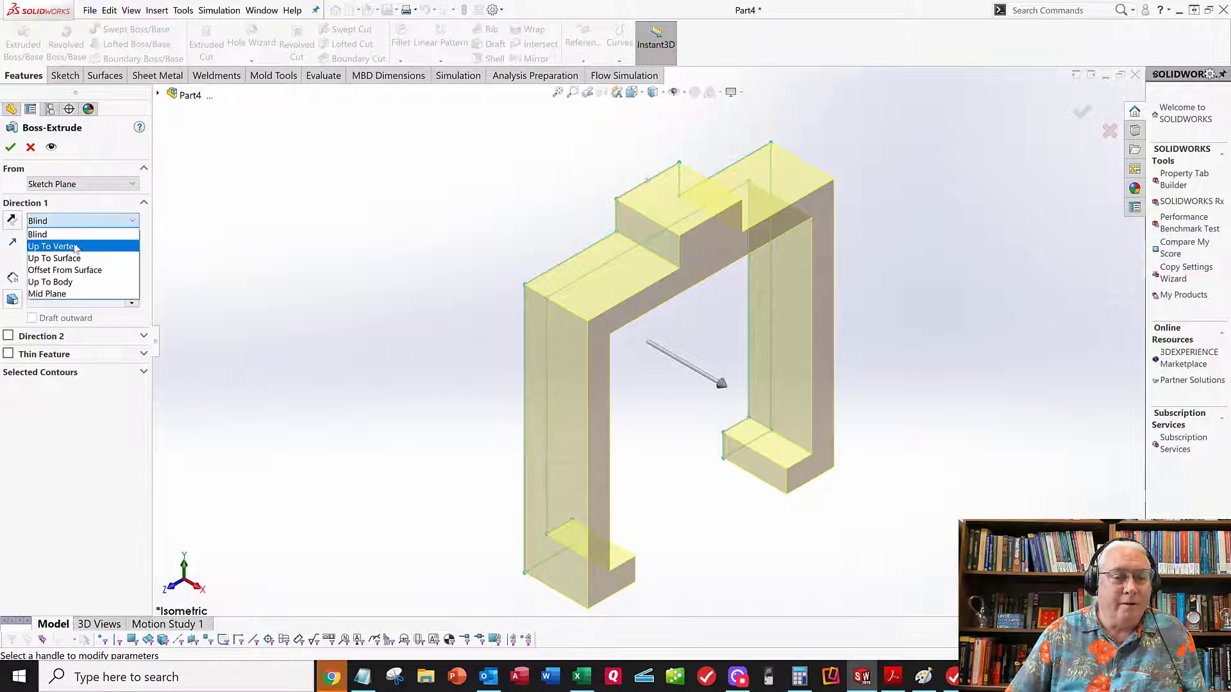
click(66, 295)
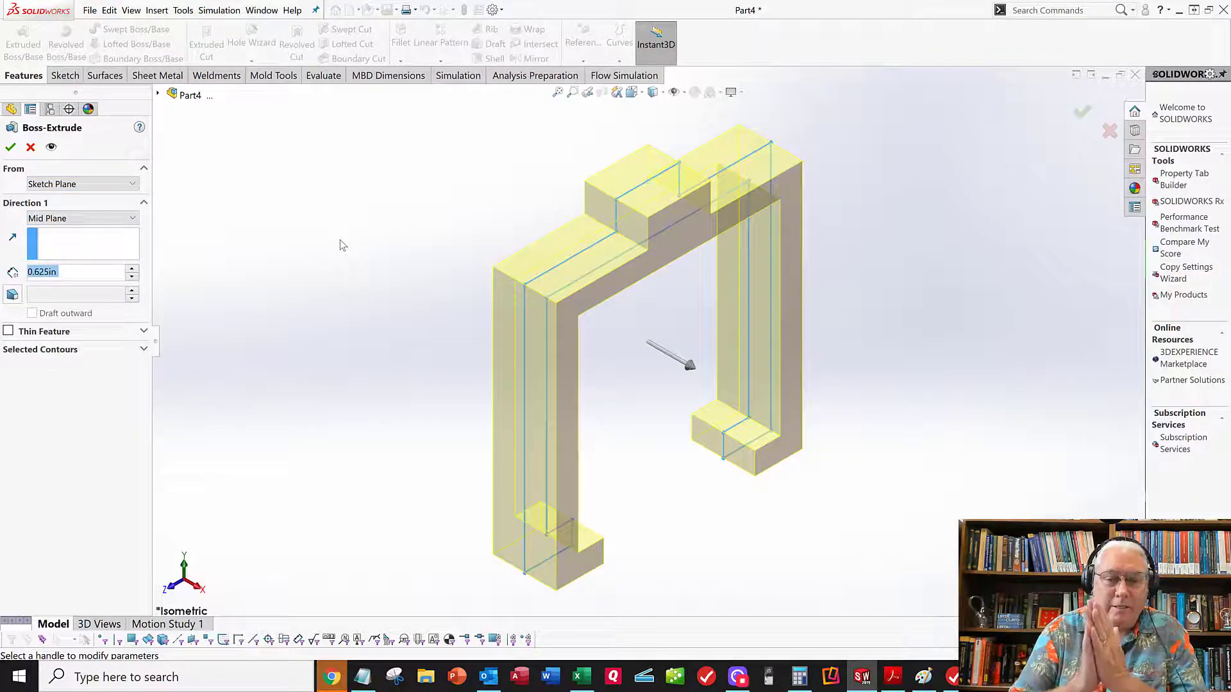
click(10, 148)
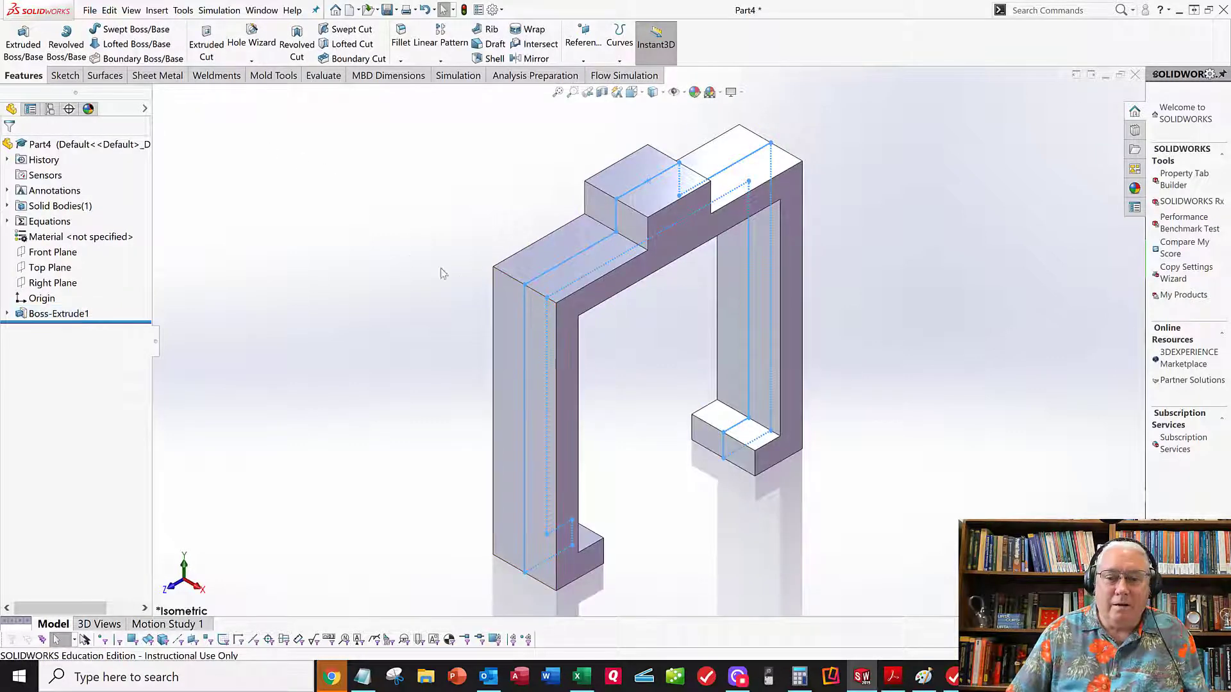
Step: Fillet the two inside upper corner edges of the frame with a symmetric 1 in radius
mouse_move(441, 274)
middle_down()
mouse_move(453, 233)
mouse_move(420, 118)
mouse_move(470, 250)
mouse_move(414, 208)
middle_up()
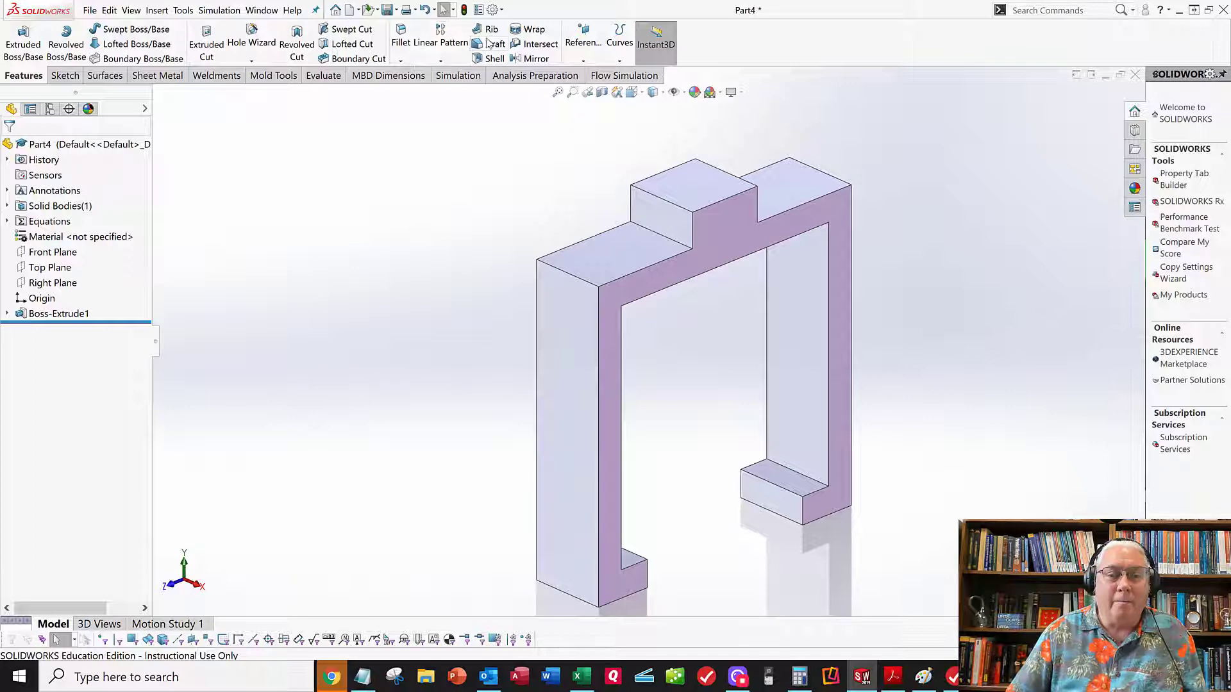
click(409, 40)
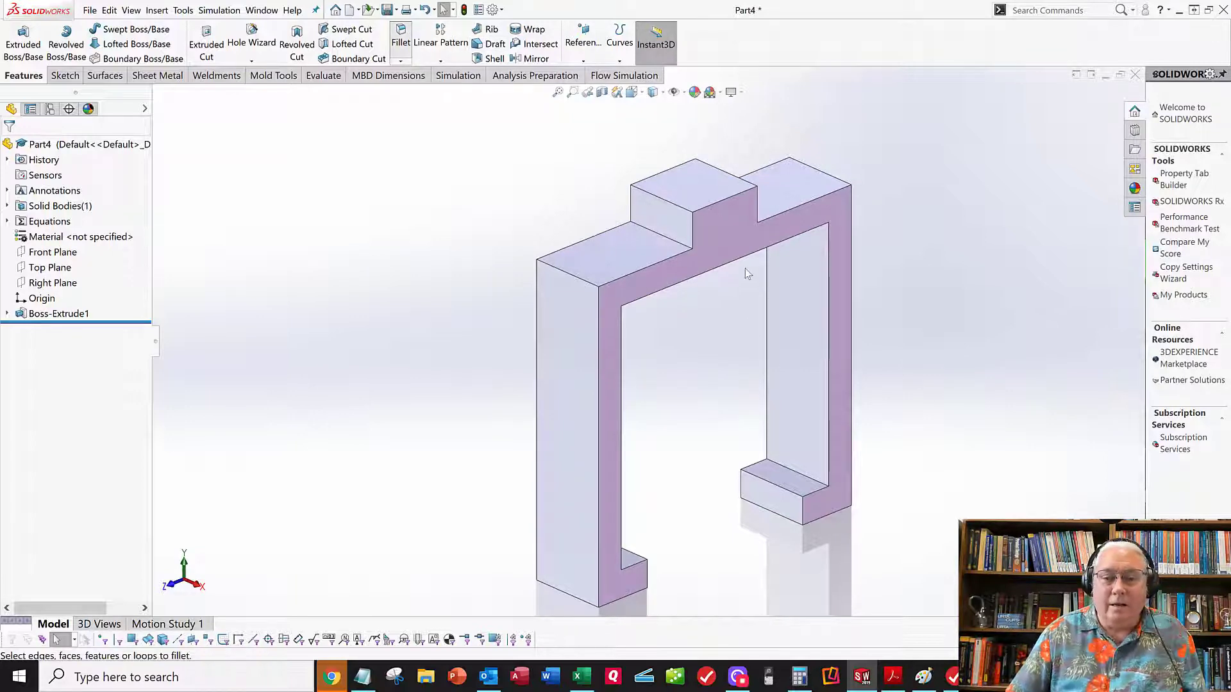
middle_drag(756, 255, 777, 308)
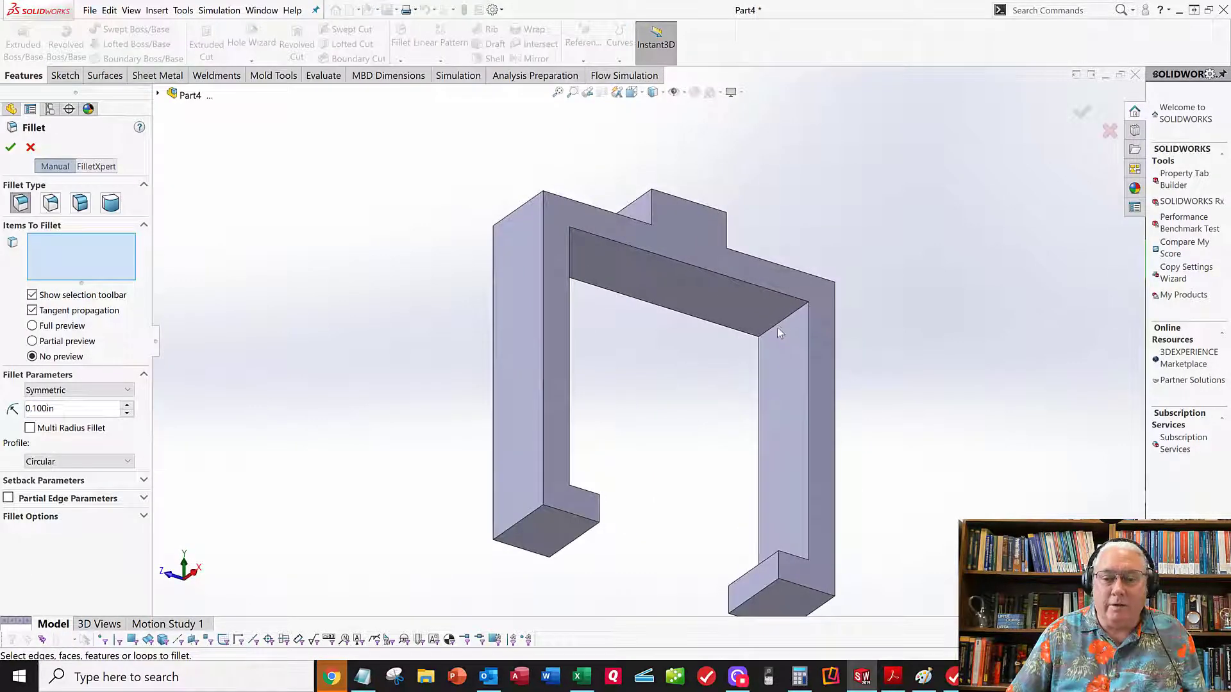
click(781, 327)
middle_drag(698, 340, 566, 267)
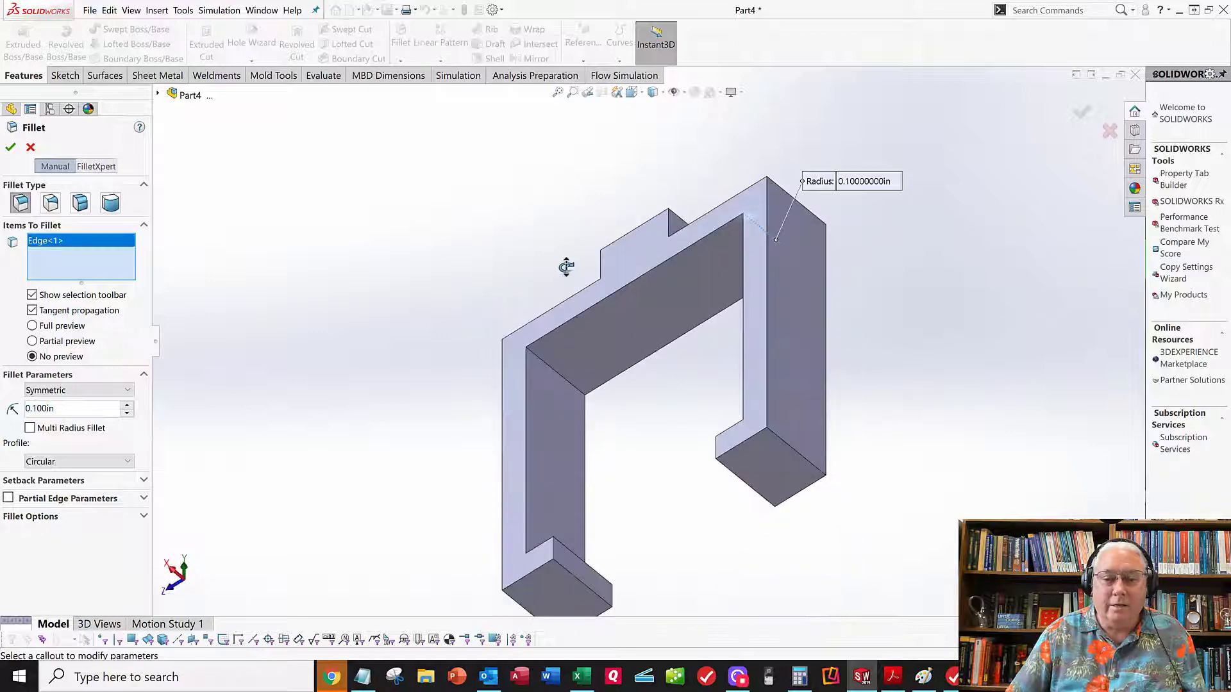
click(570, 382)
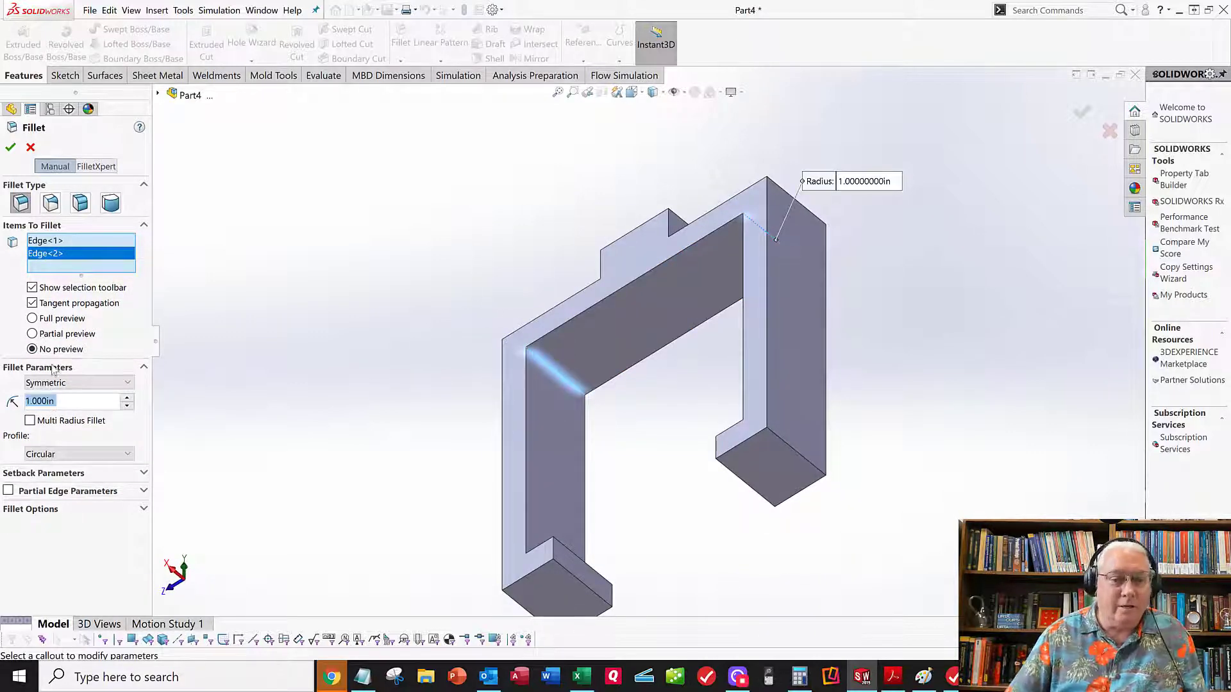
click(10, 148)
Step: Fillet the two outer upper edges of the frame's side walls with a symmetric radius of 1+7/32 in
middle_drag(346, 187, 467, 219)
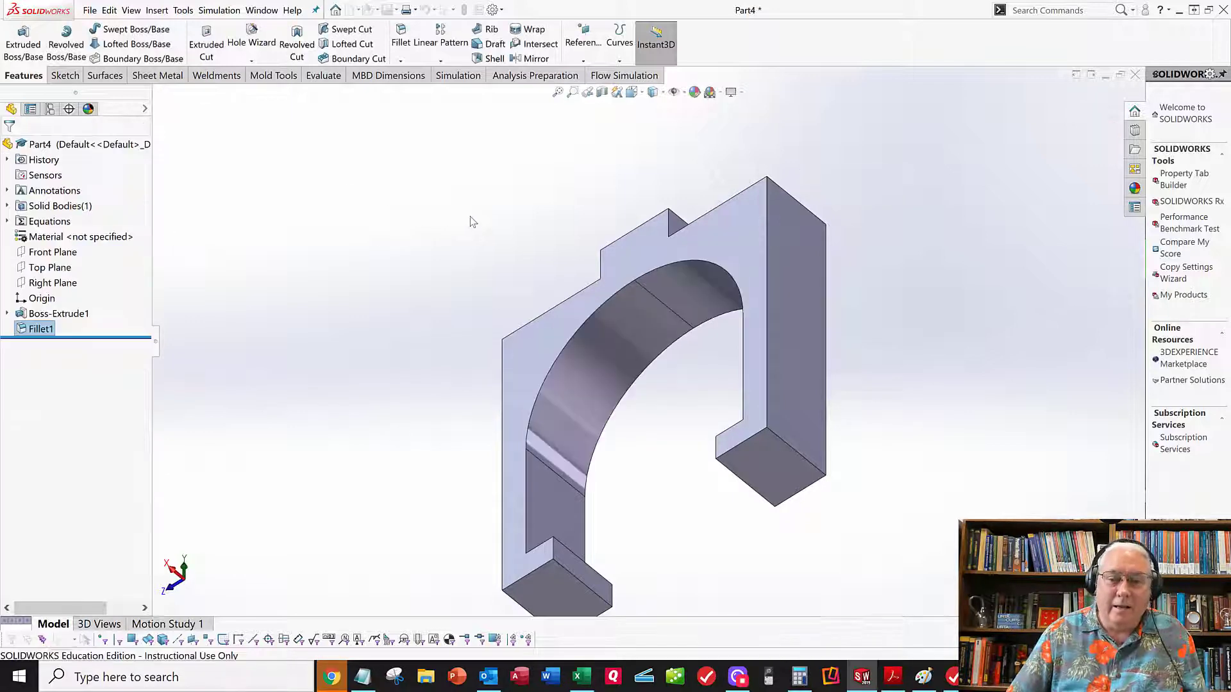
middle_drag(546, 263, 544, 426)
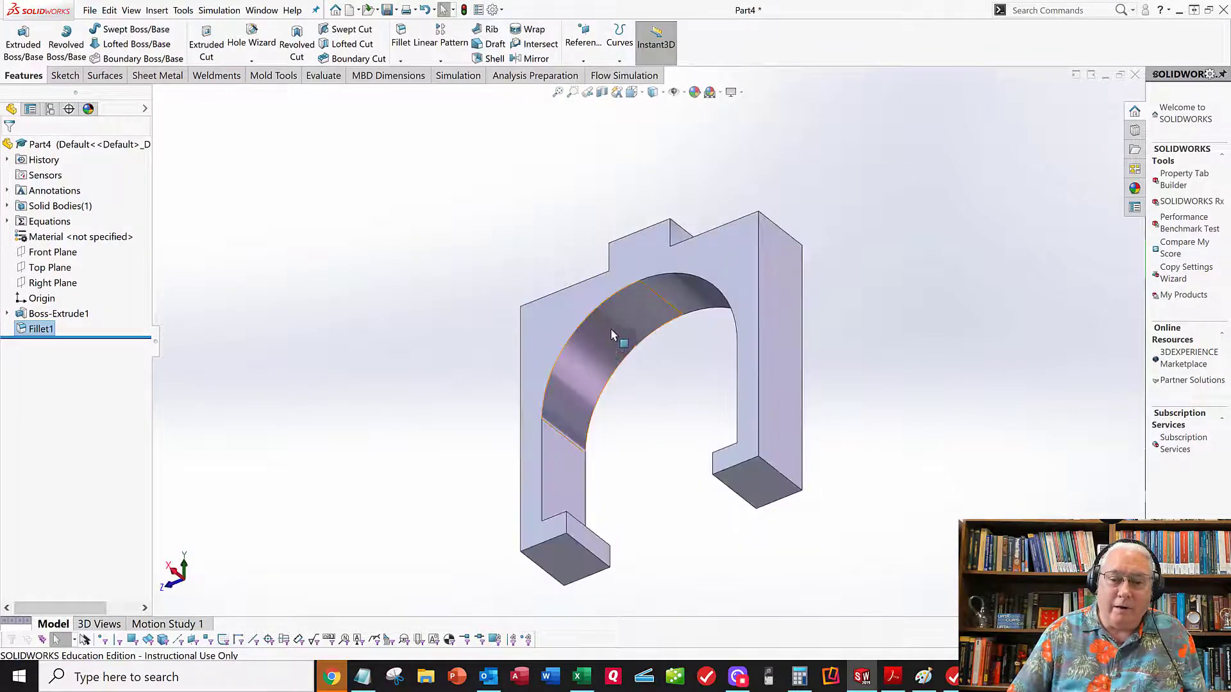
middle_drag(649, 298, 682, 344)
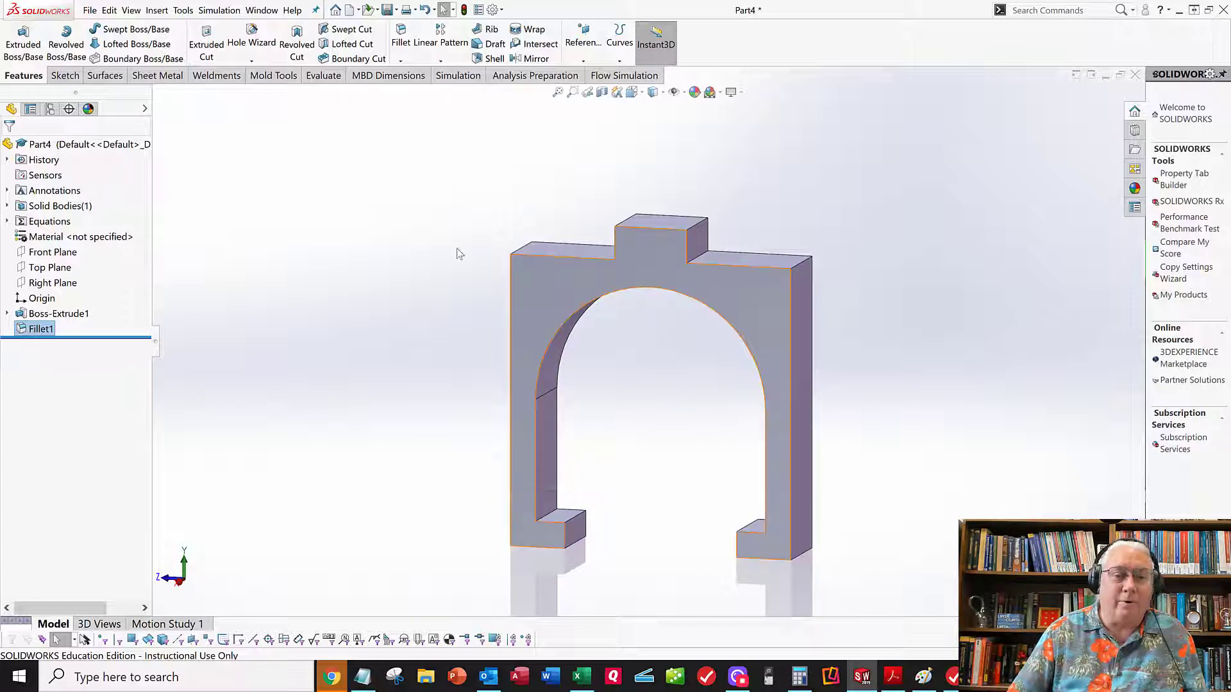
click(244, 152)
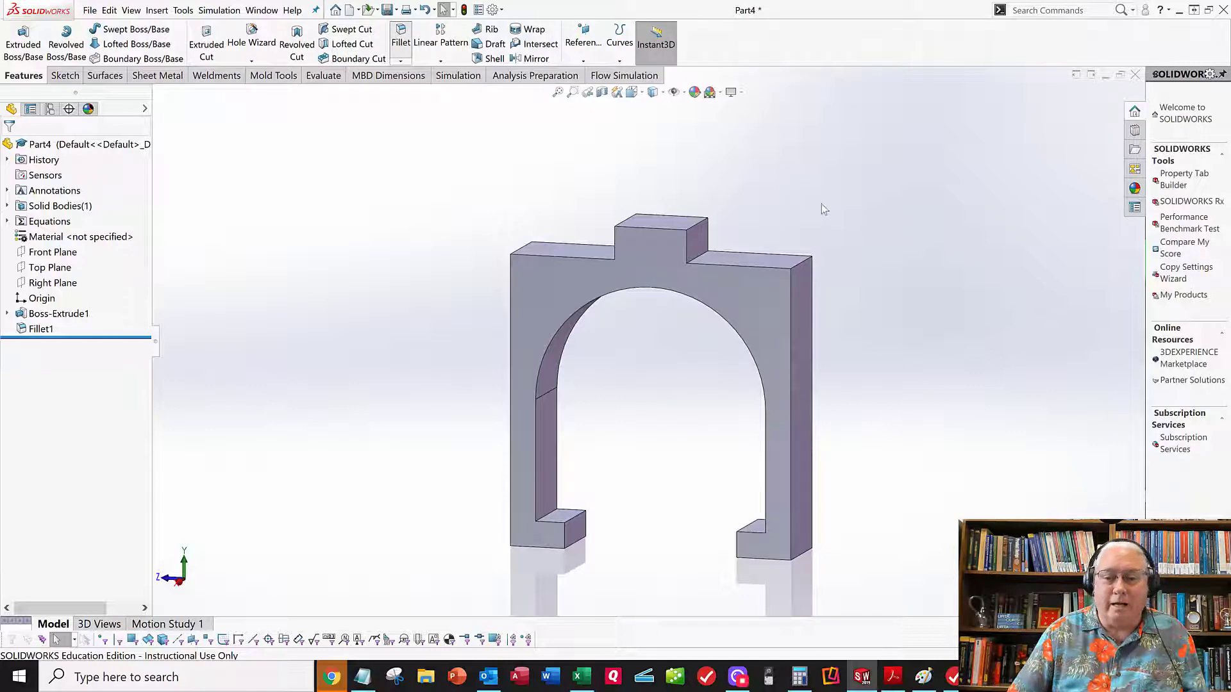
scroll(807, 264, down, 3)
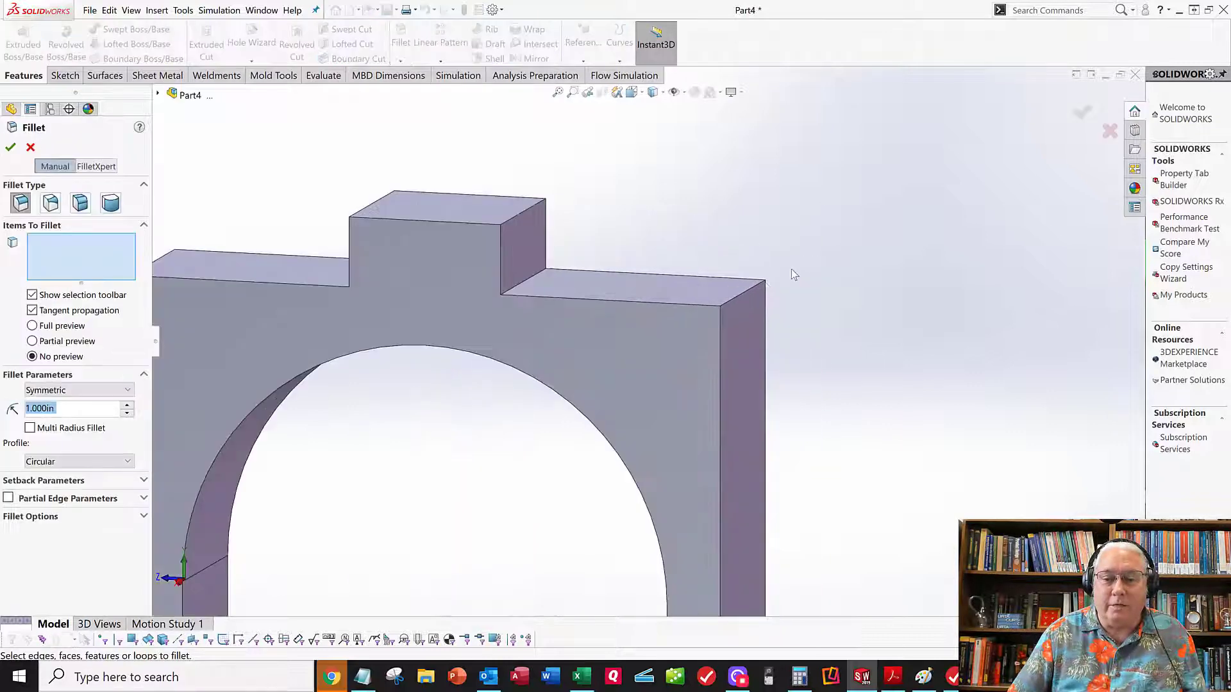
click(744, 298)
middle_drag(664, 233, 734, 225)
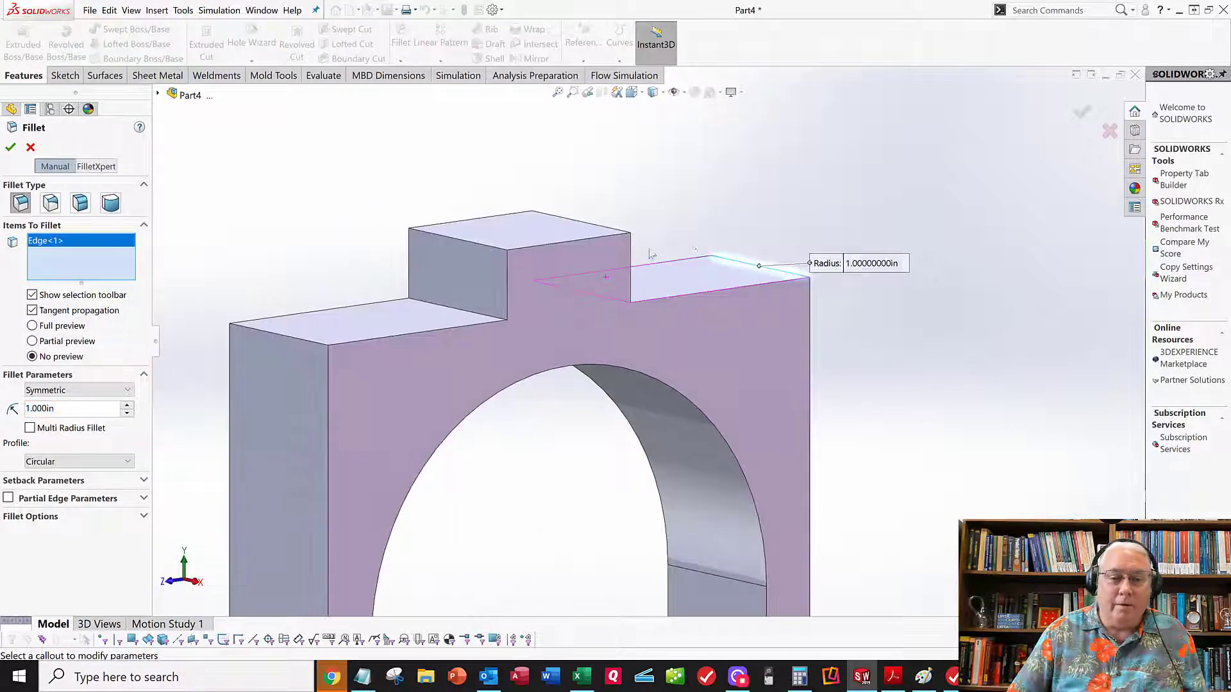
click(267, 332)
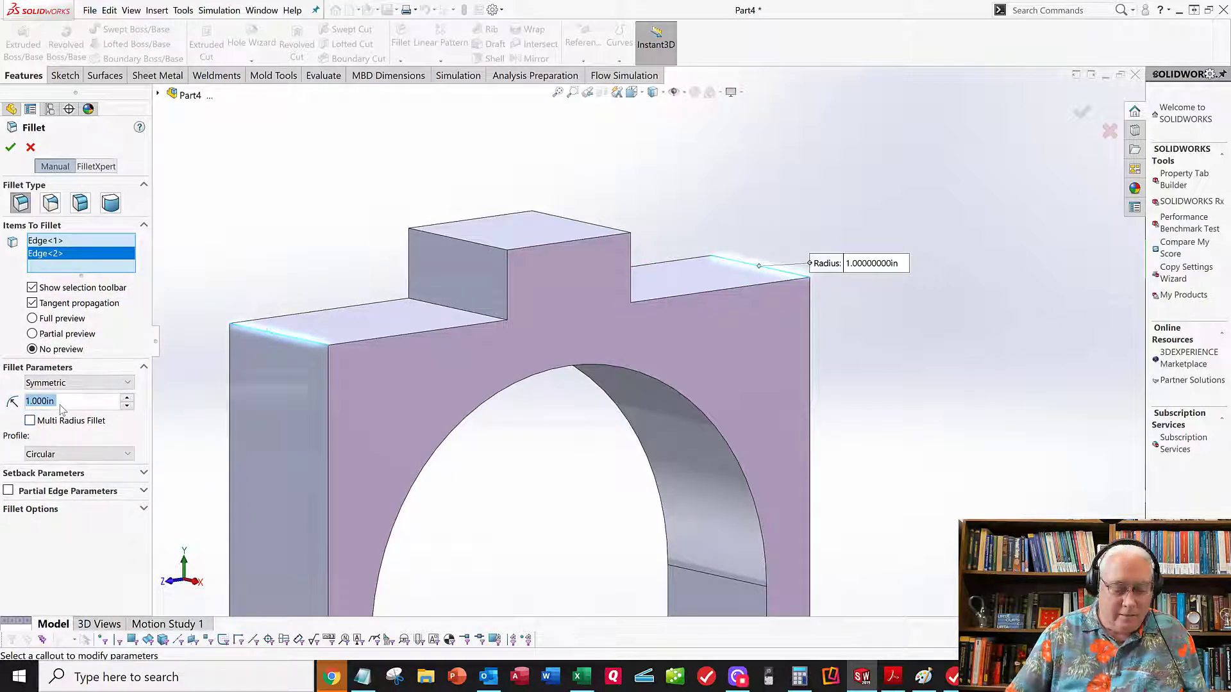
text(1+7/32)
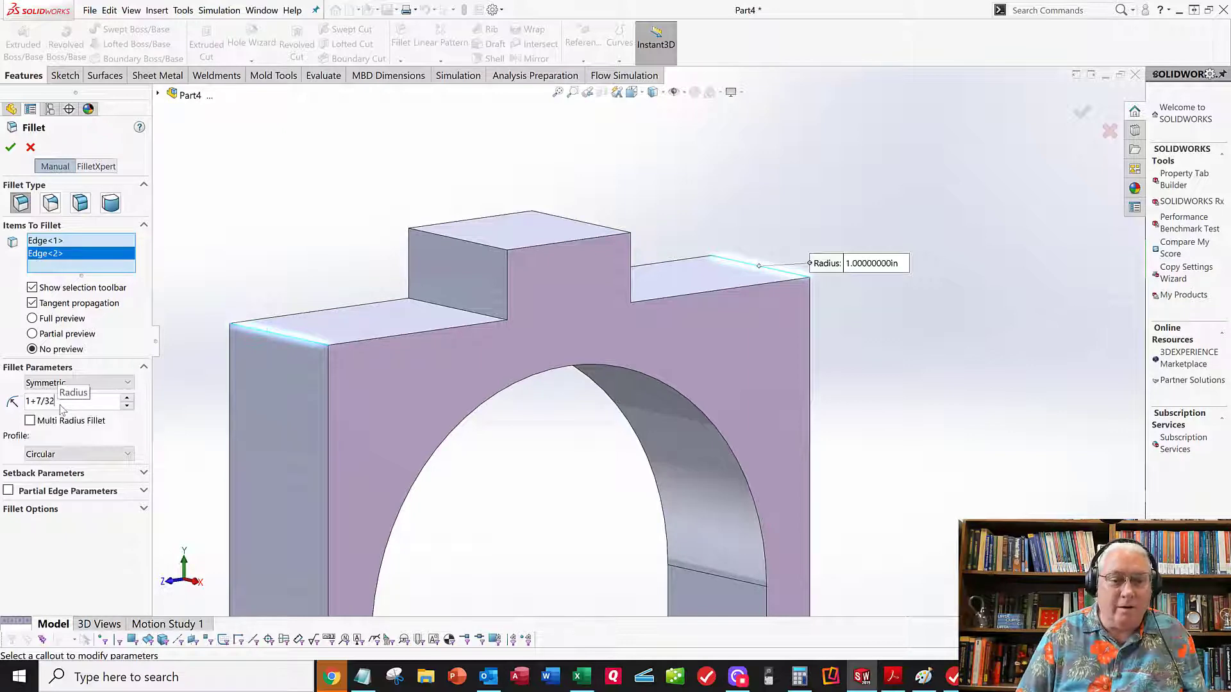
key(Return)
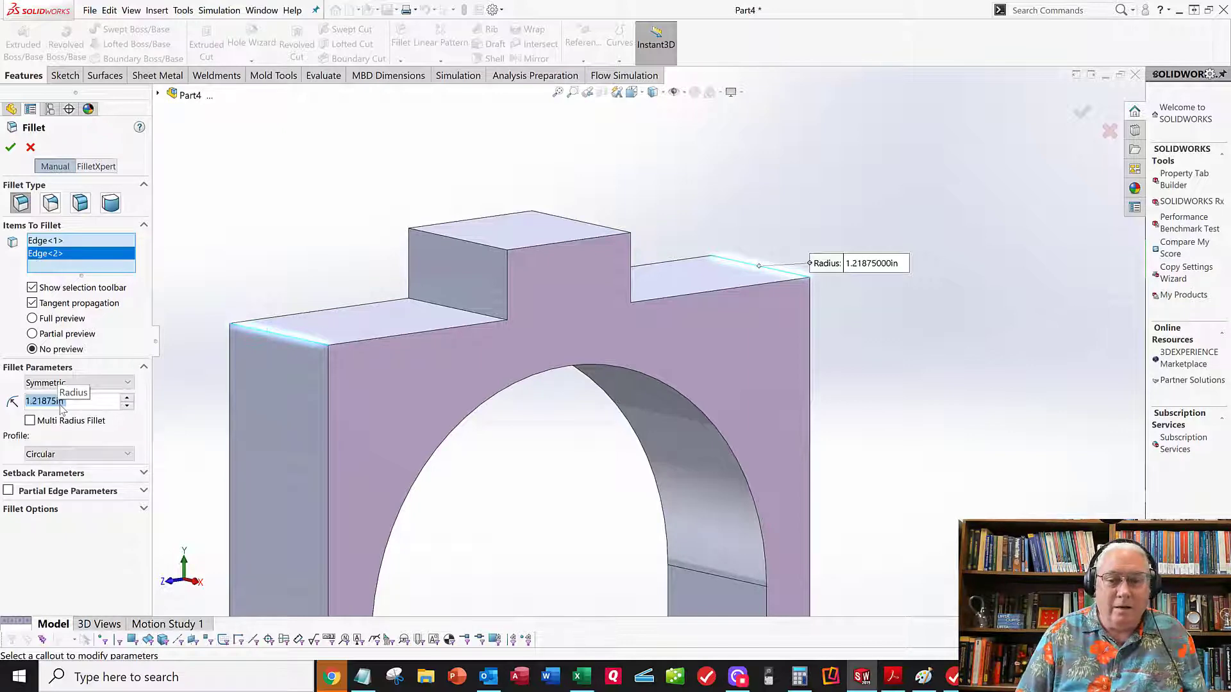
click(12, 149)
Step: Examine the rounded arch and its wall thickness from the Front and Right views and at an angle
middle_drag(448, 272, 506, 395)
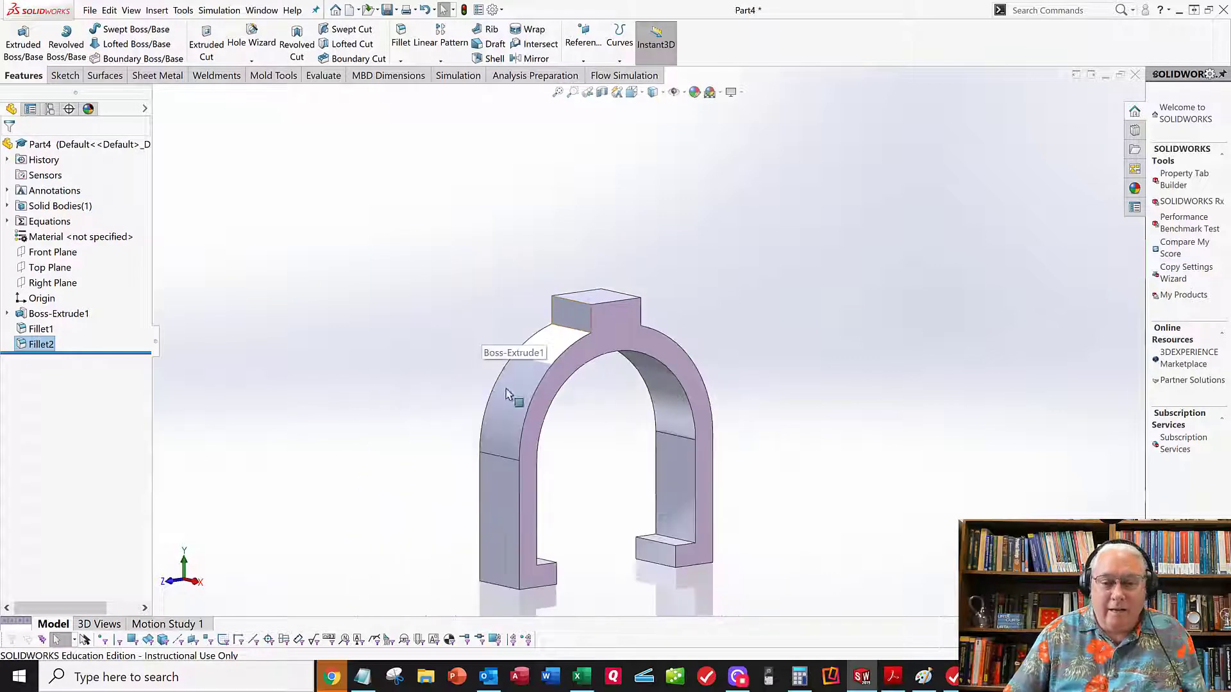
key(ctrl+1)
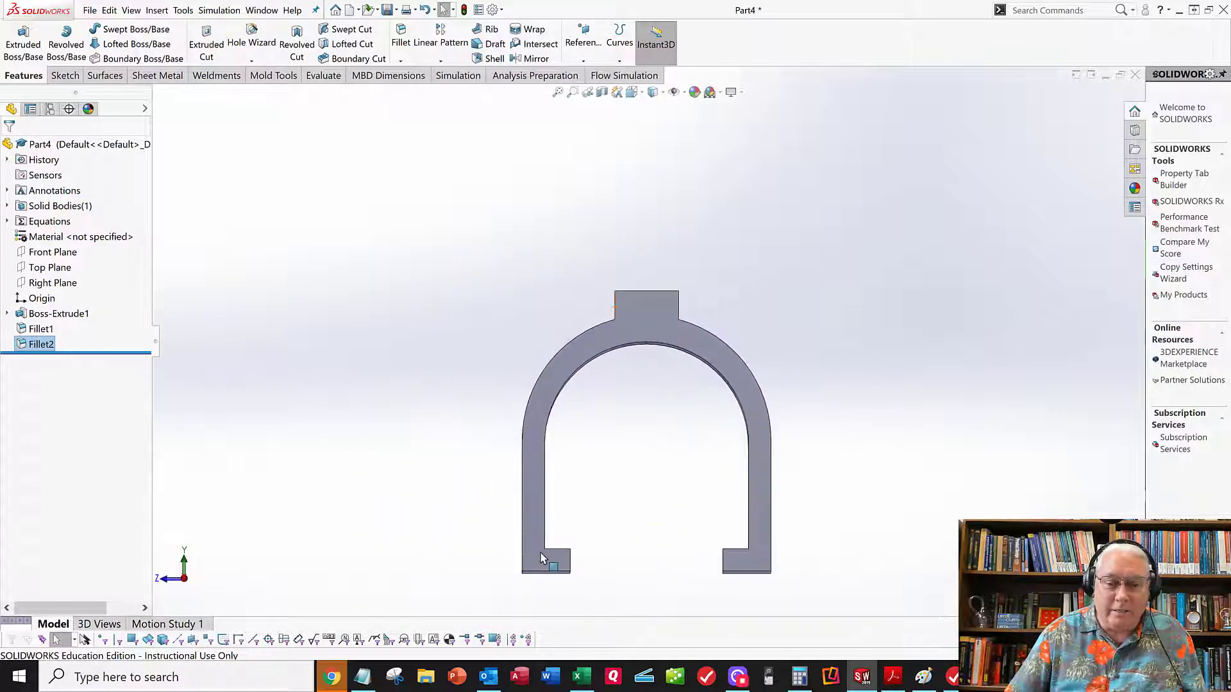
scroll(646, 340, down, 3)
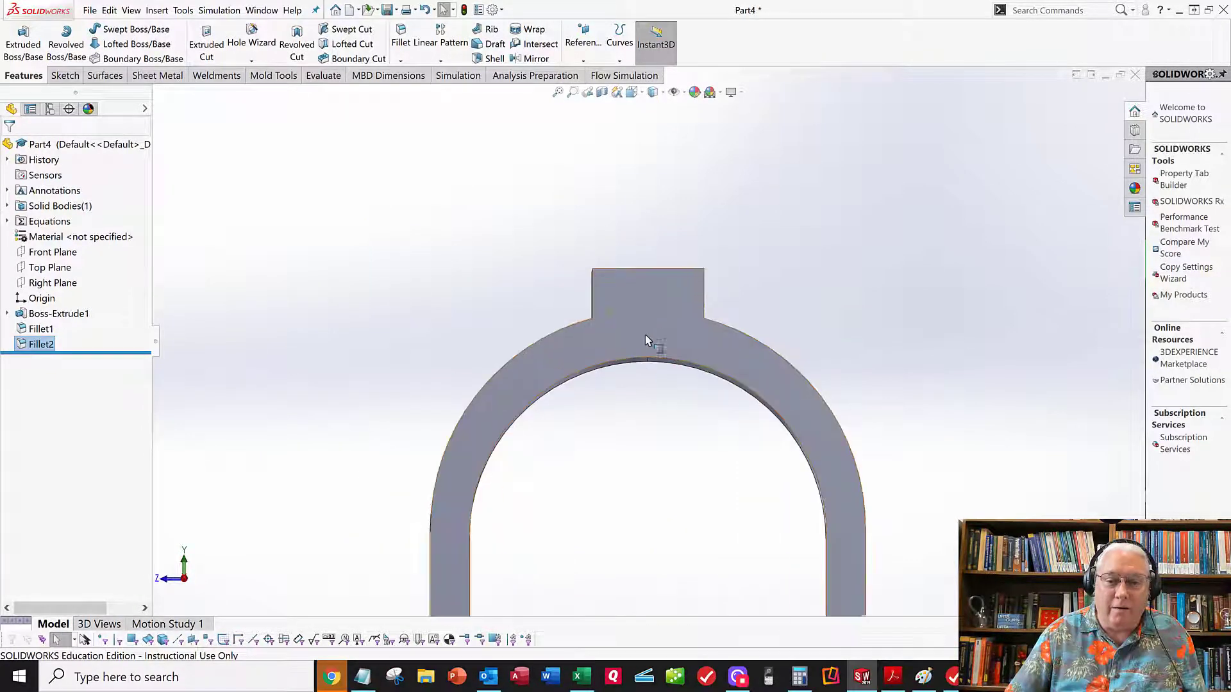
key(space)
click(629, 441)
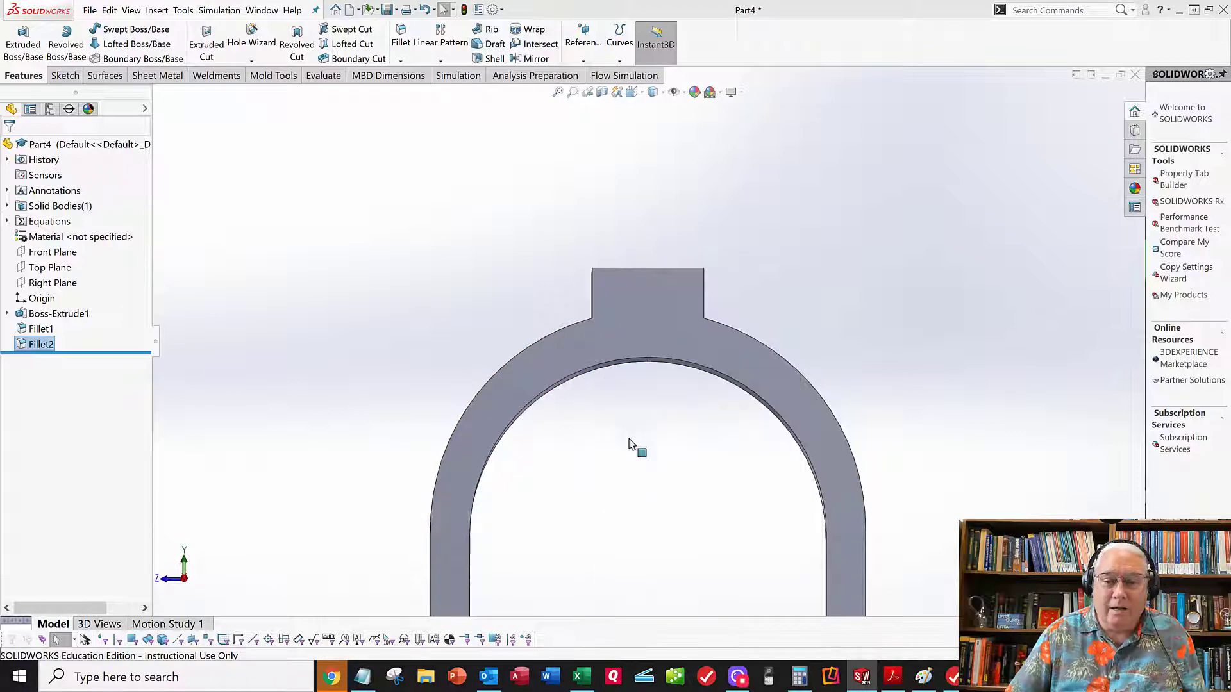
key(space)
click(655, 427)
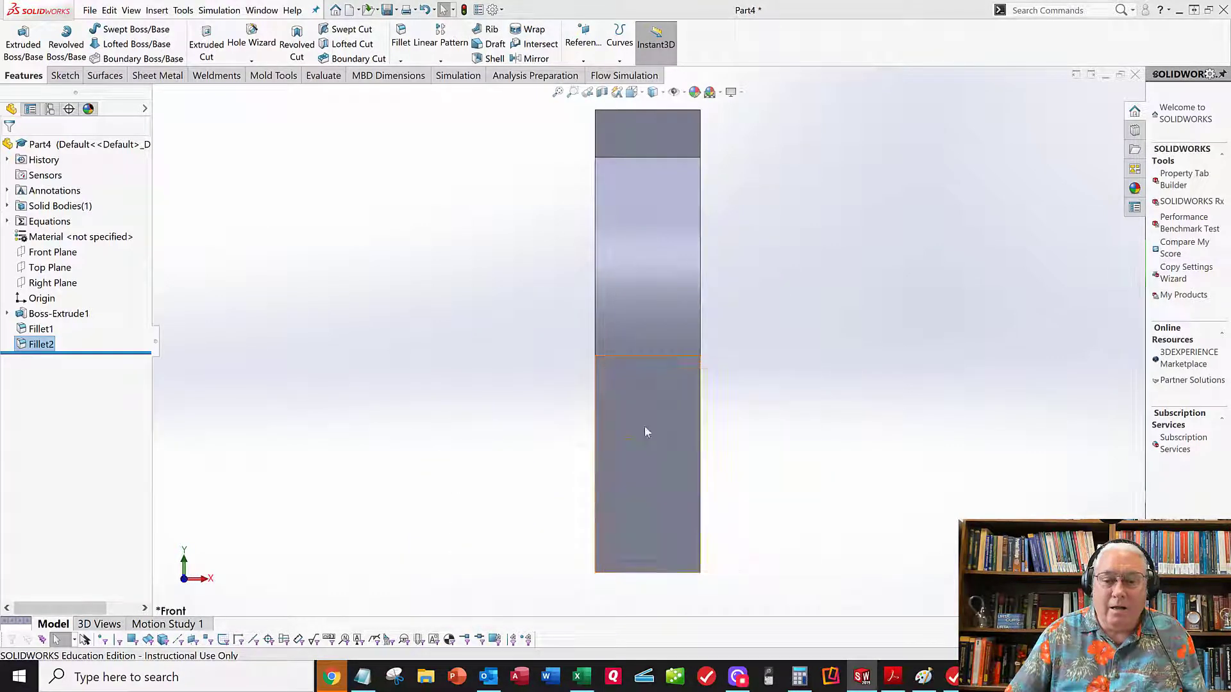
scroll(645, 333, down, 3)
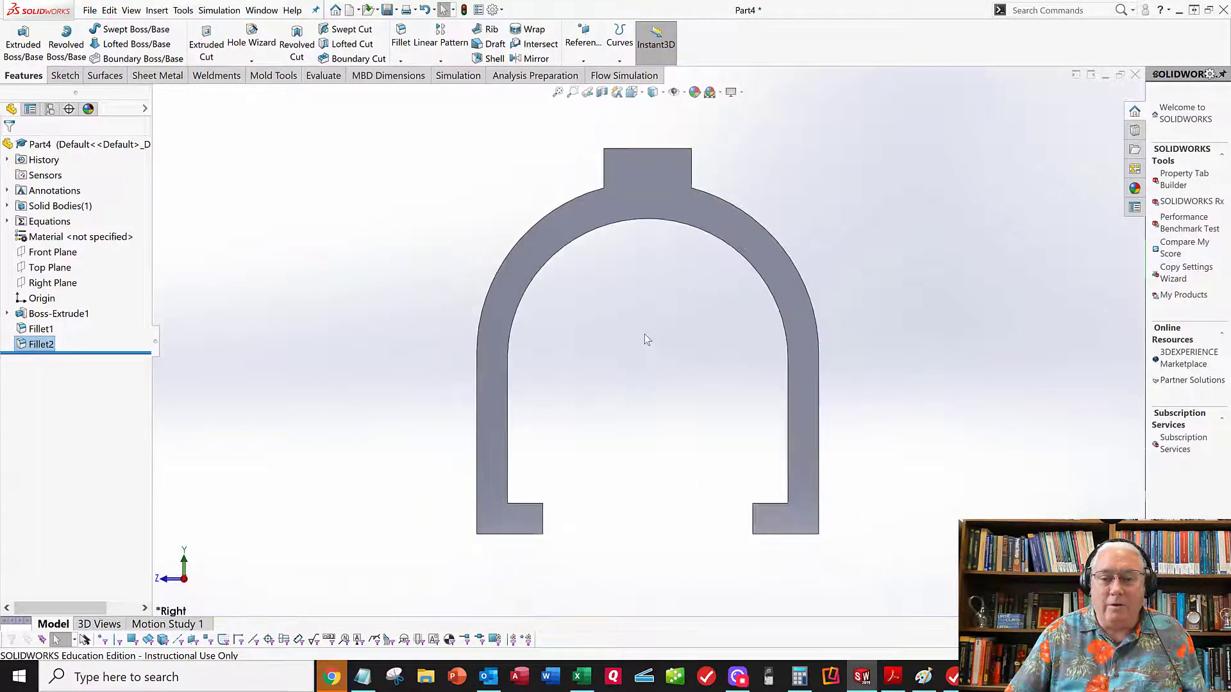
middle_drag(644, 333, 701, 351)
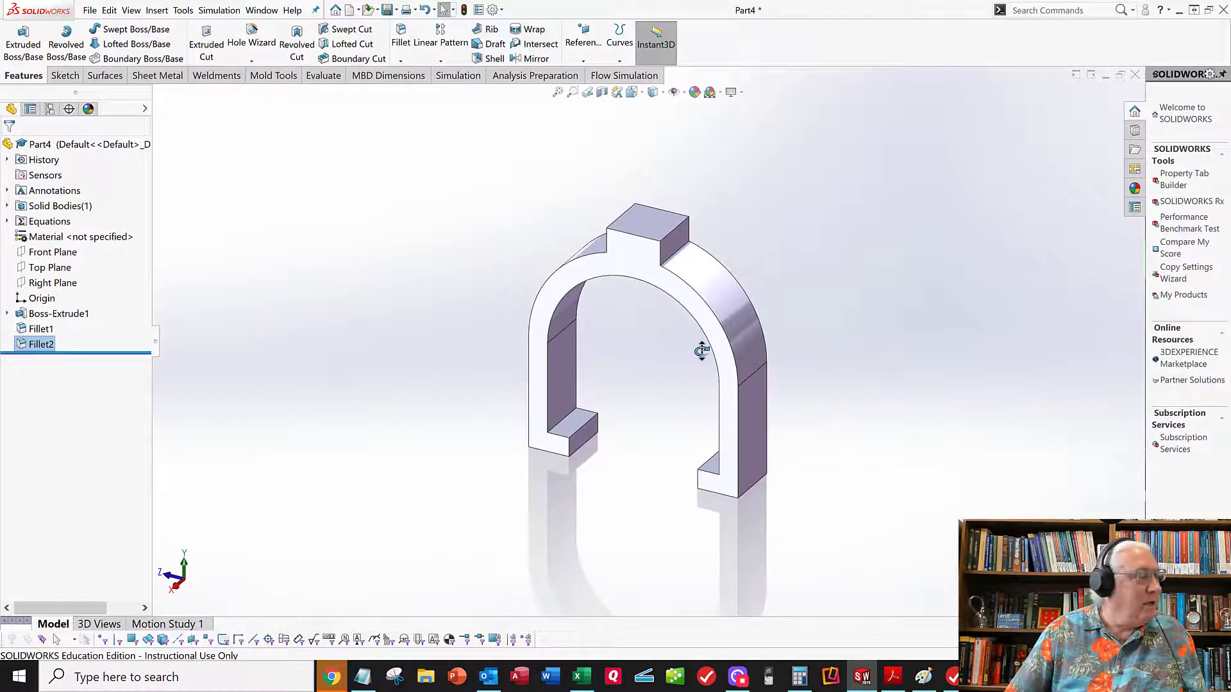
Step: Fillet the two edges where the top block meets the outer arch with a symmetric 0.125 in radius
scroll(673, 269, down, 3)
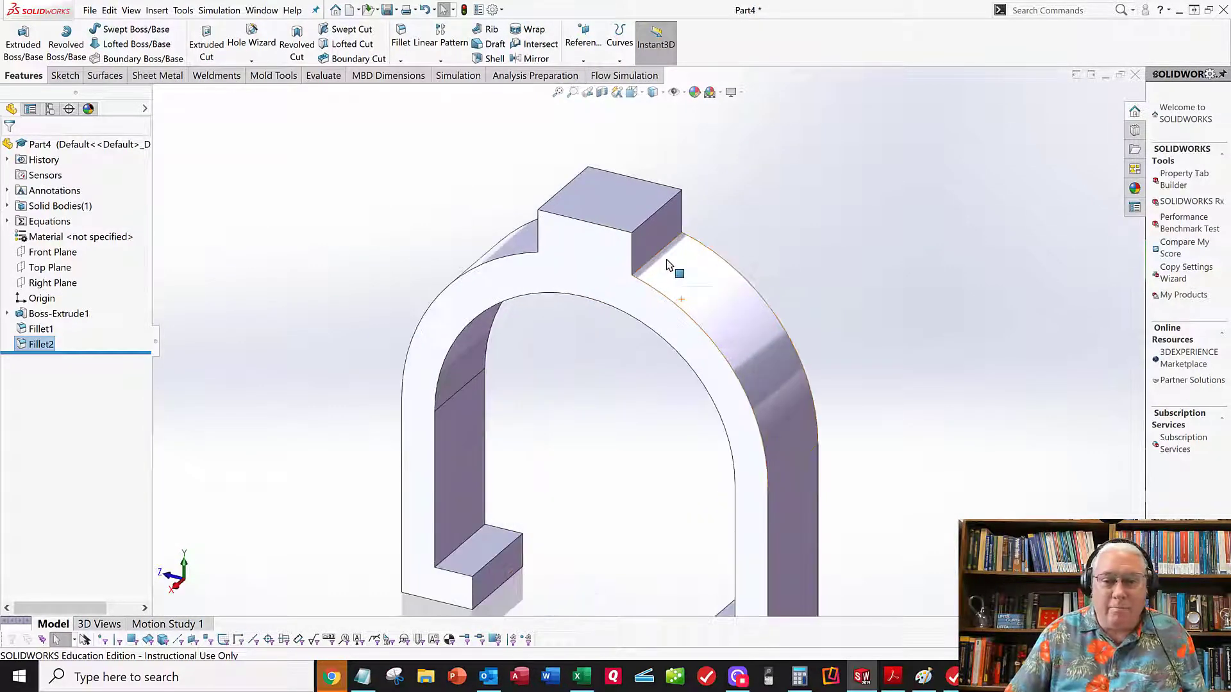
click(359, 152)
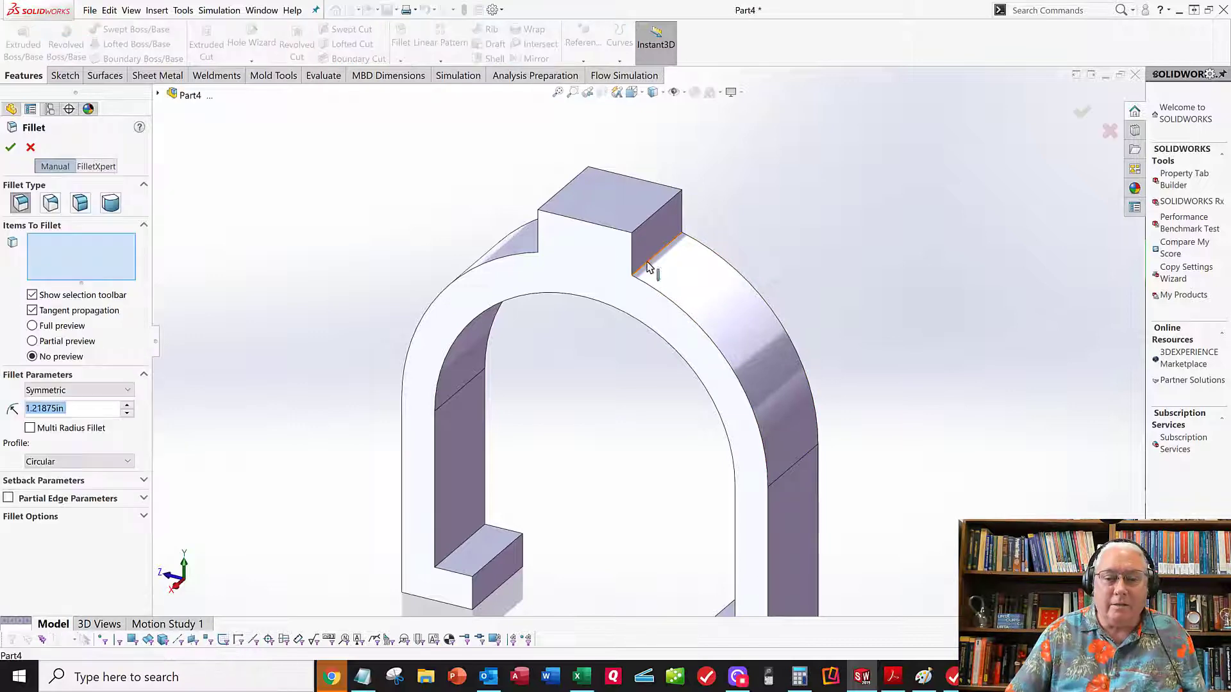
click(592, 231)
scroll(577, 234, down, 4)
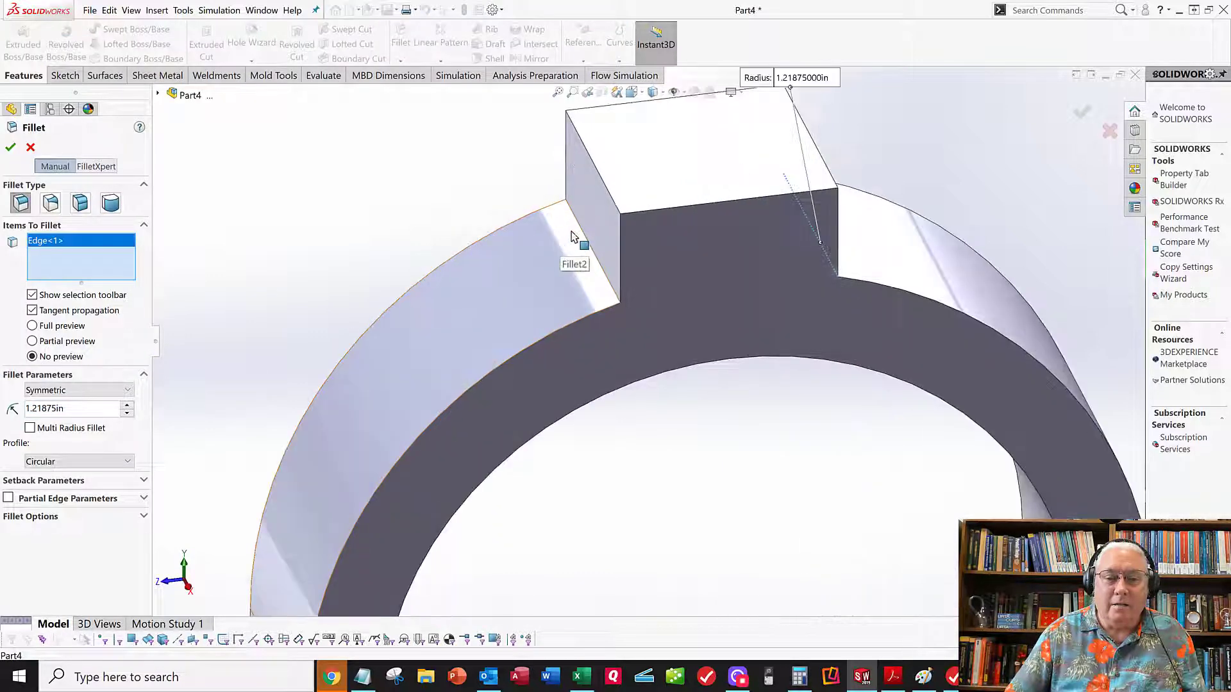
click(579, 232)
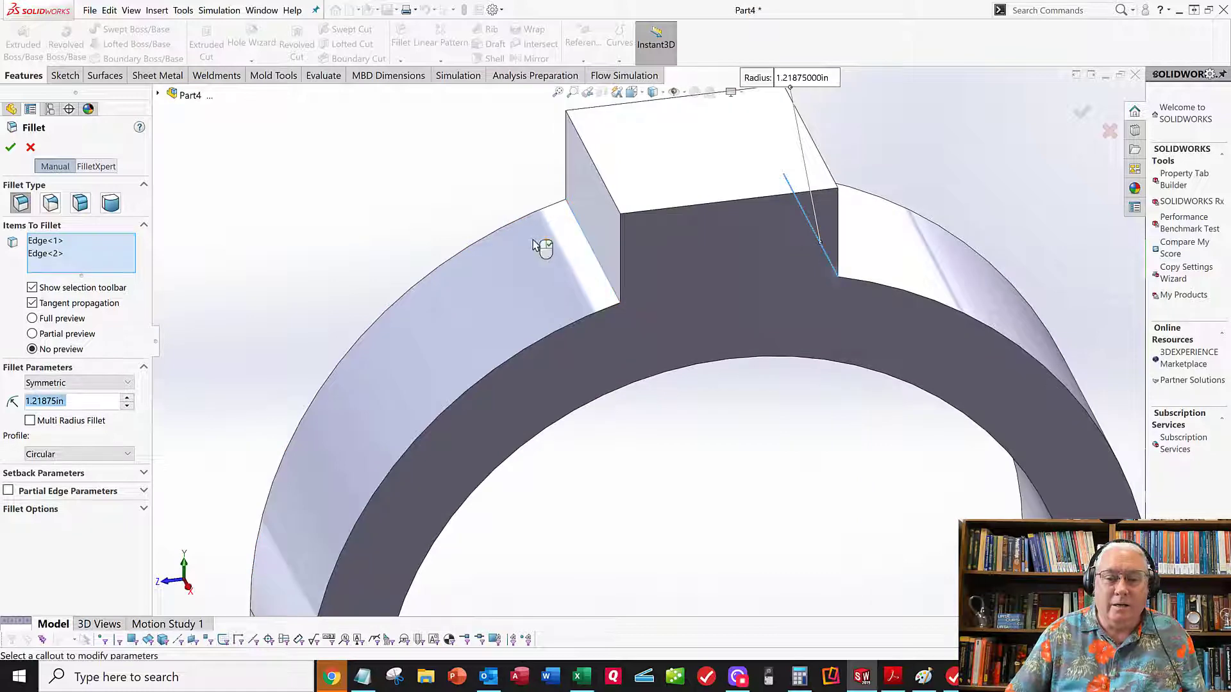
text(.125)
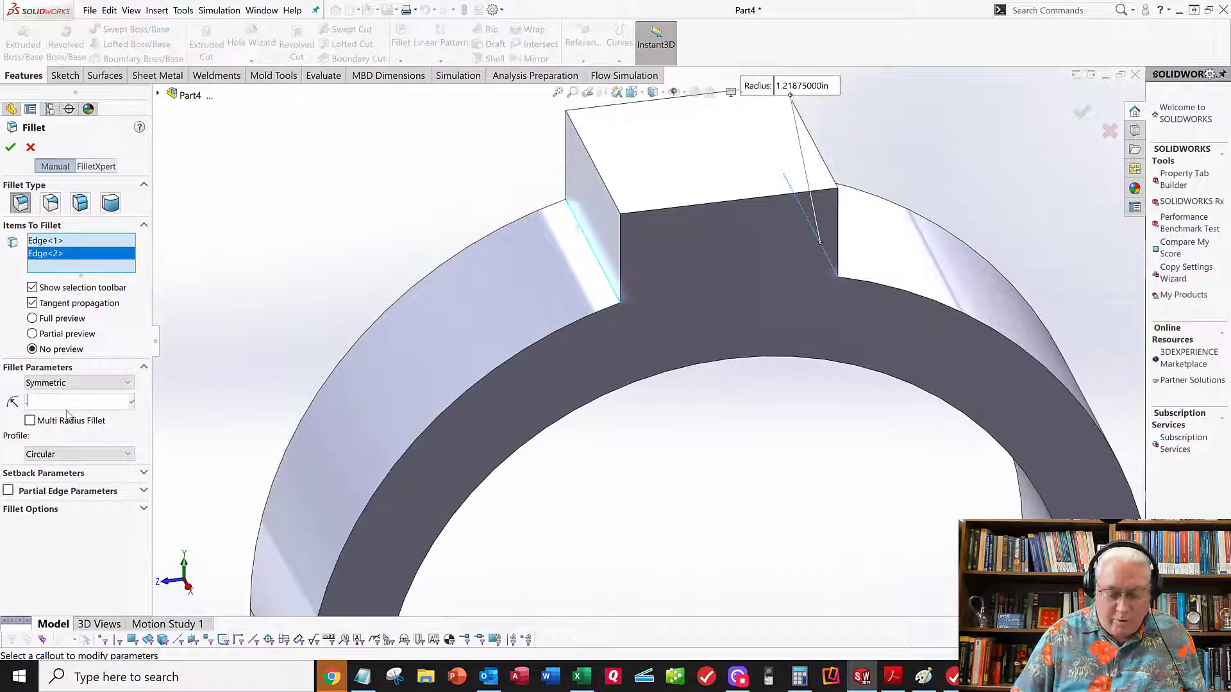
key(Return)
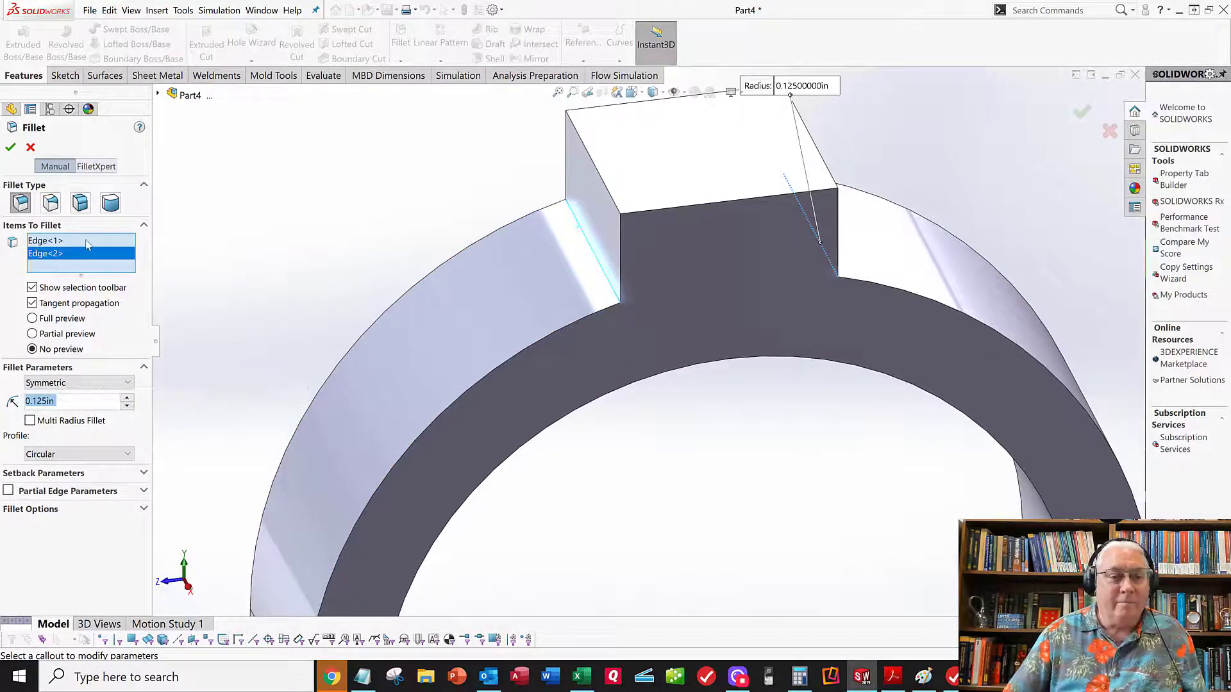
click(10, 148)
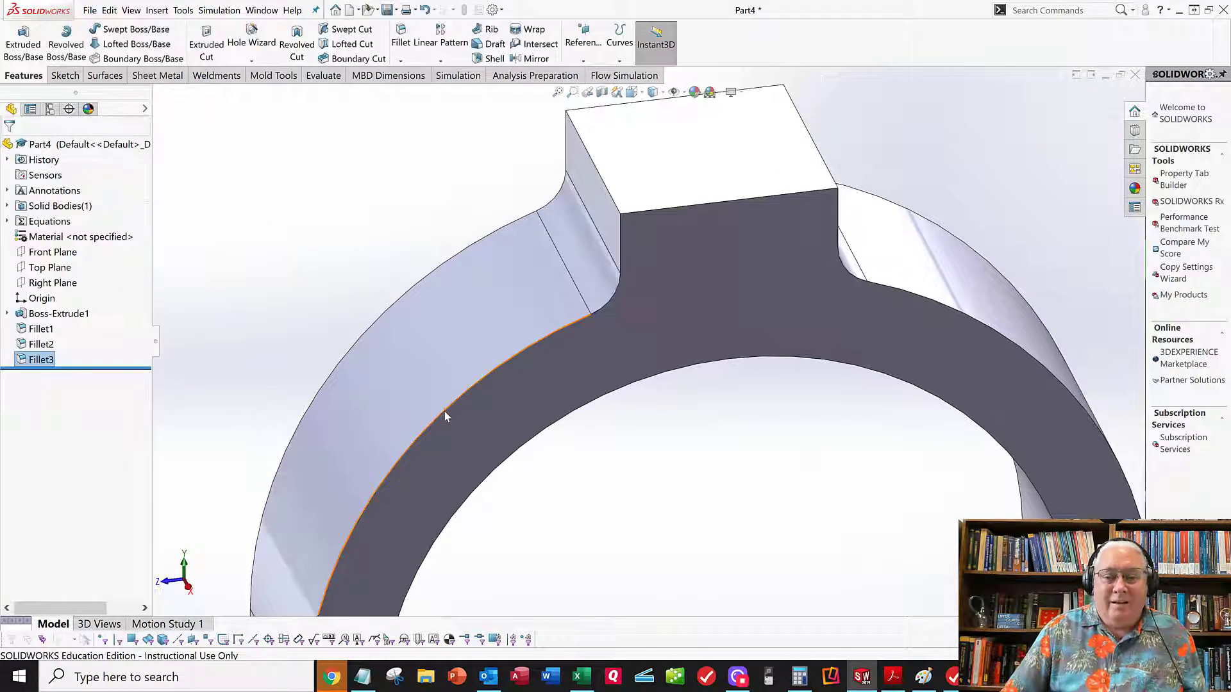
Step: Start a straight tap in the Hole Wizard and set its type to Tapped hole
scroll(442, 414, up, 4)
middle_drag(473, 344, 426, 369)
key(space)
click(613, 421)
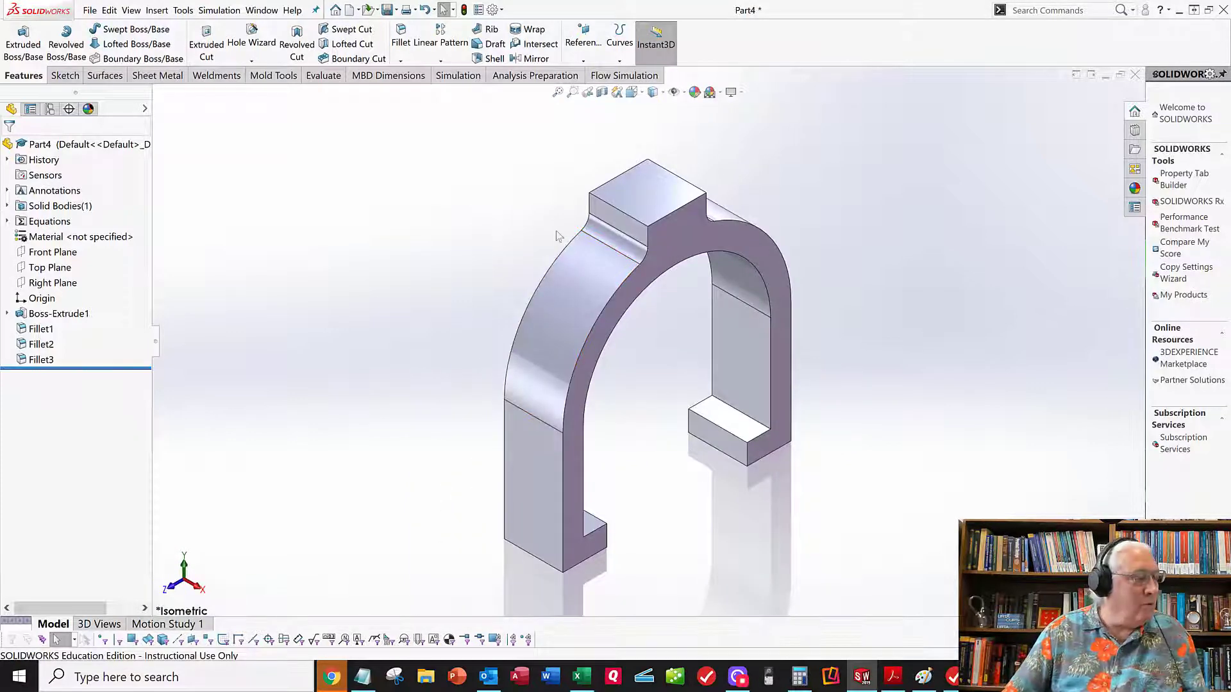
scroll(672, 233, down, 3)
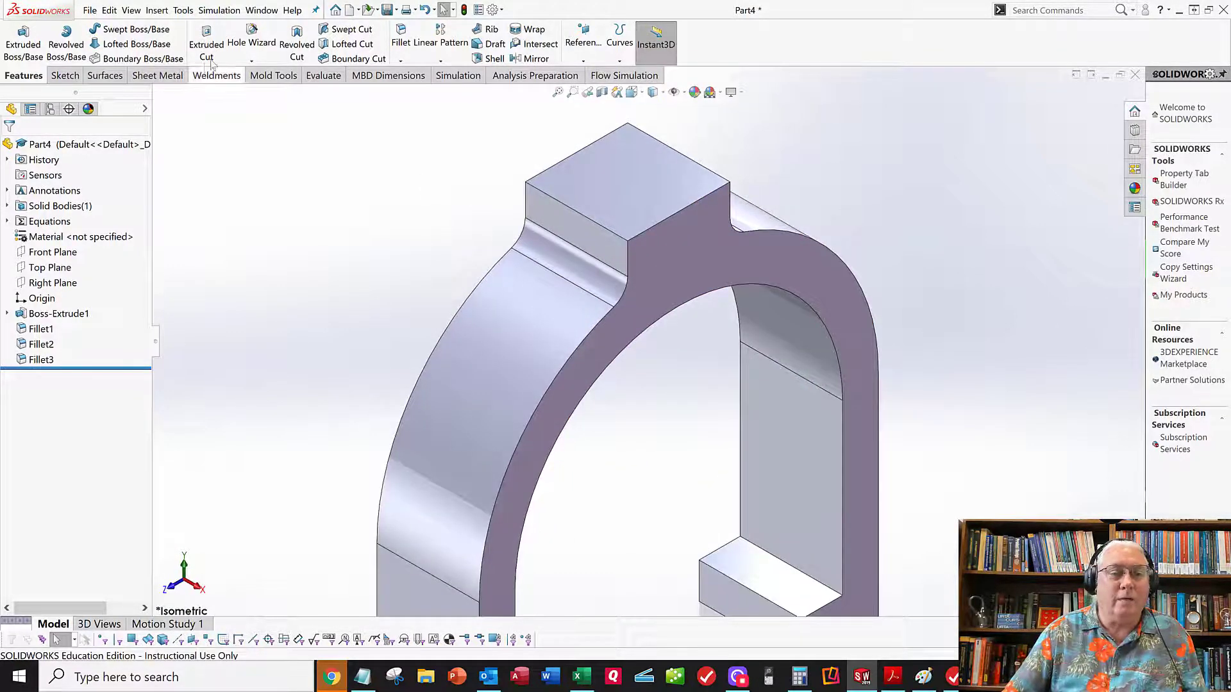
click(251, 39)
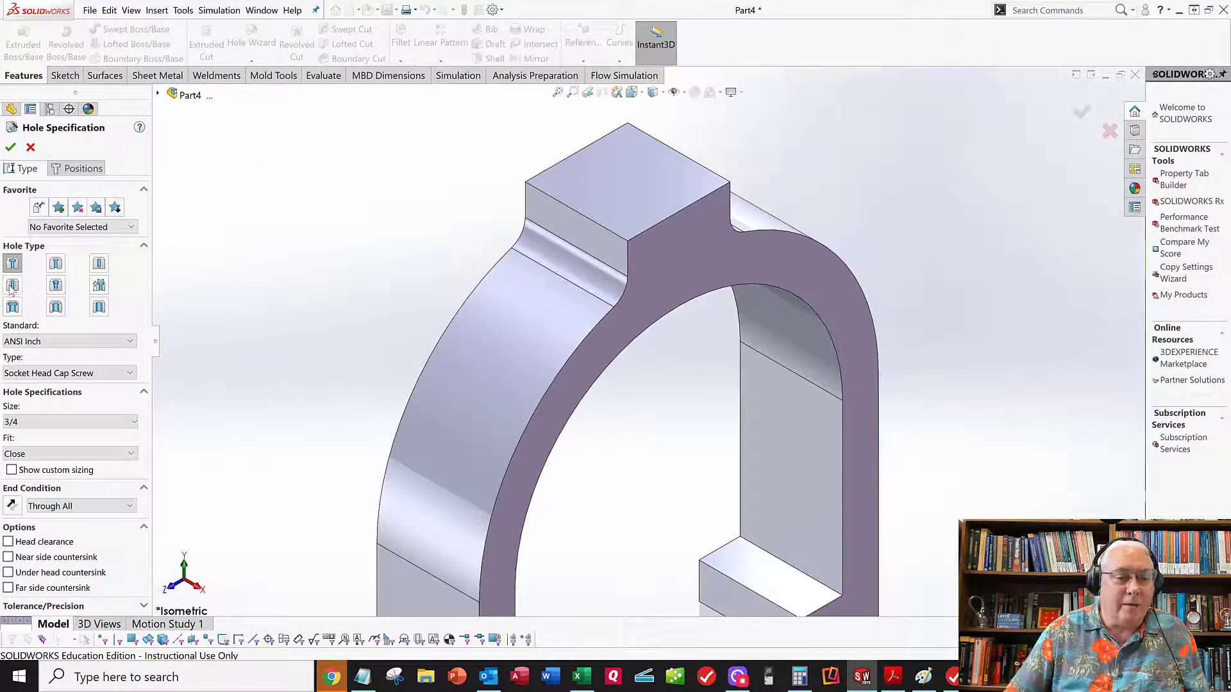
click(12, 285)
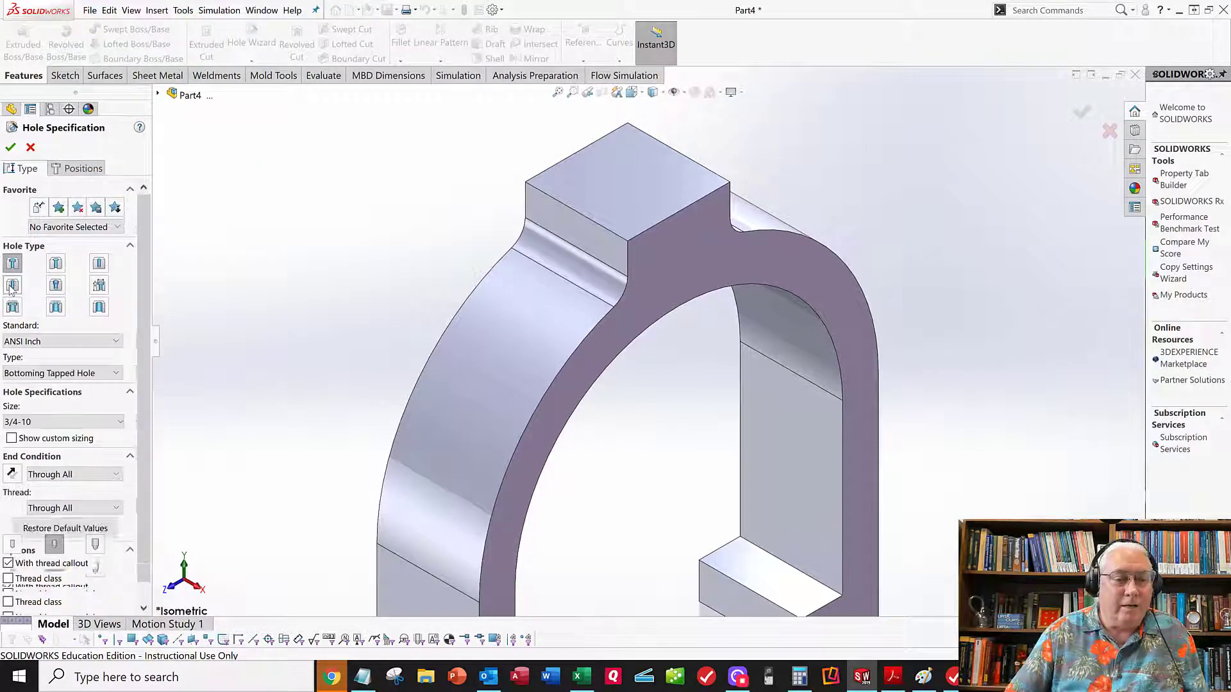
click(33, 377)
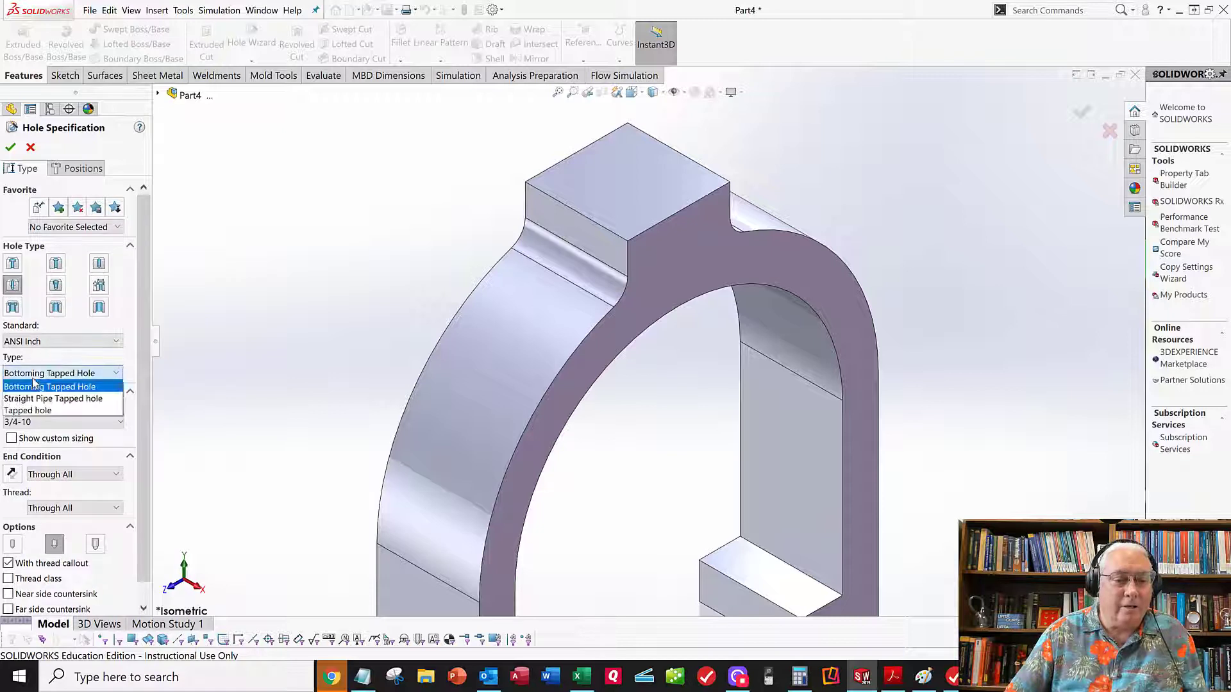
click(32, 413)
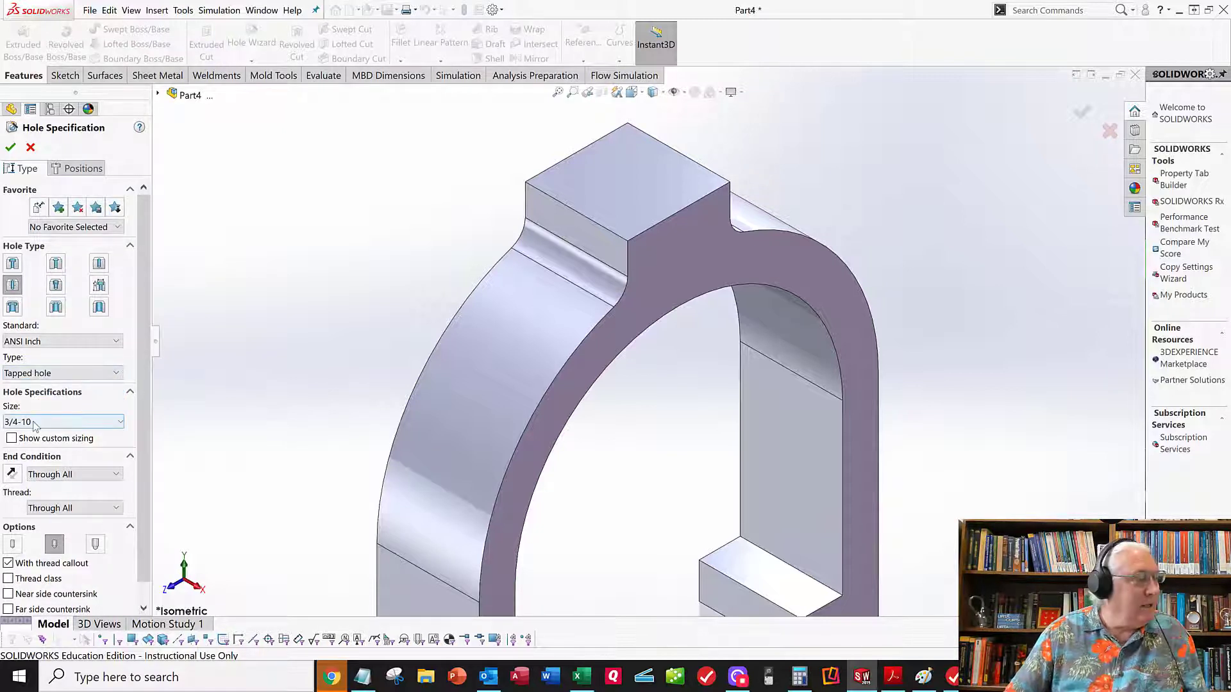
Step: Set the tapped hole's size to 5/16-18 and include thread class 2B in its options
click(32, 424)
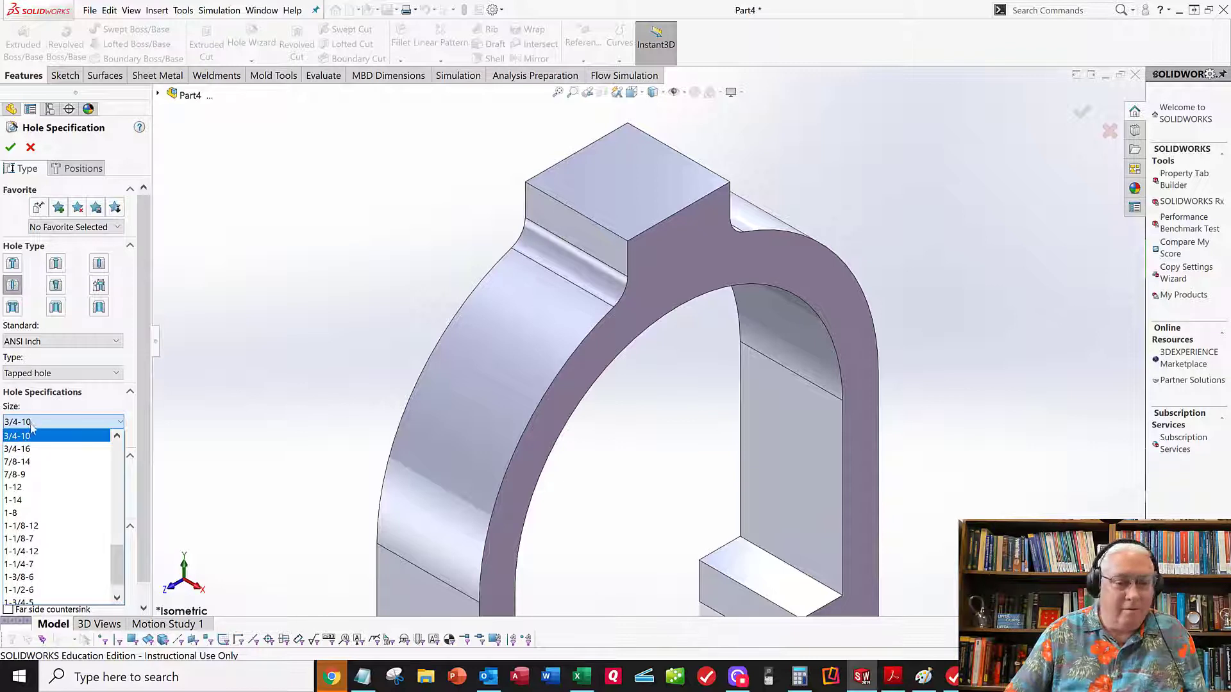
scroll(45, 475, up, 3)
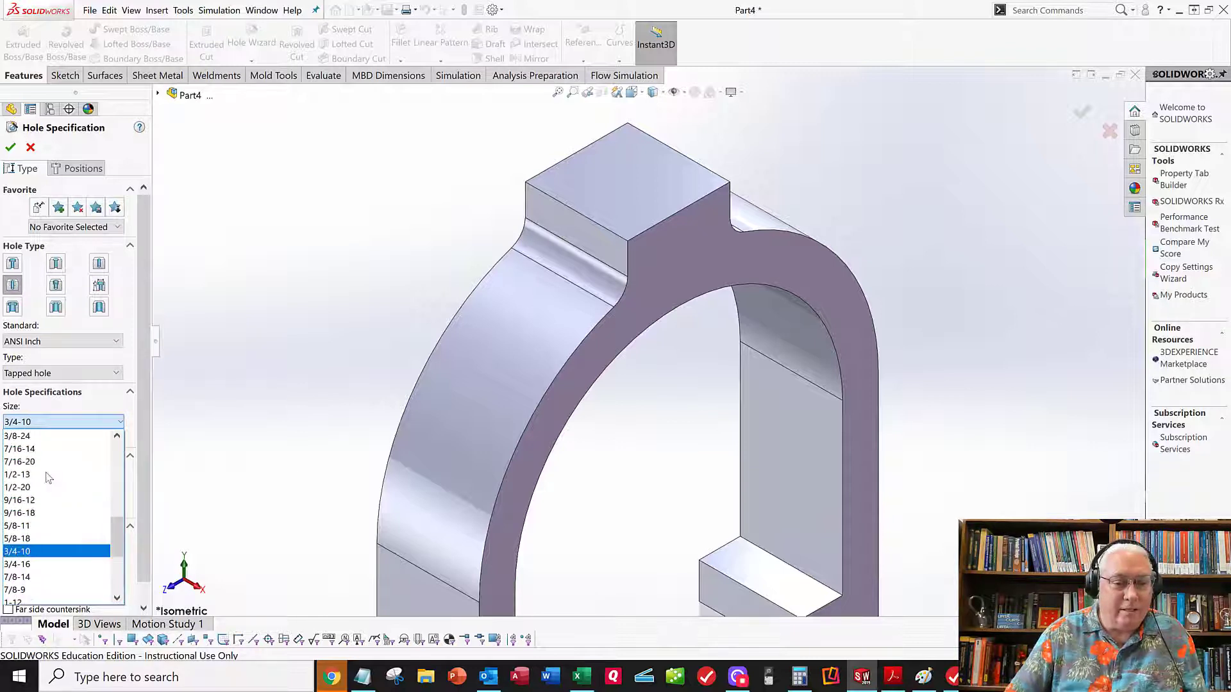
scroll(48, 478, up, 1)
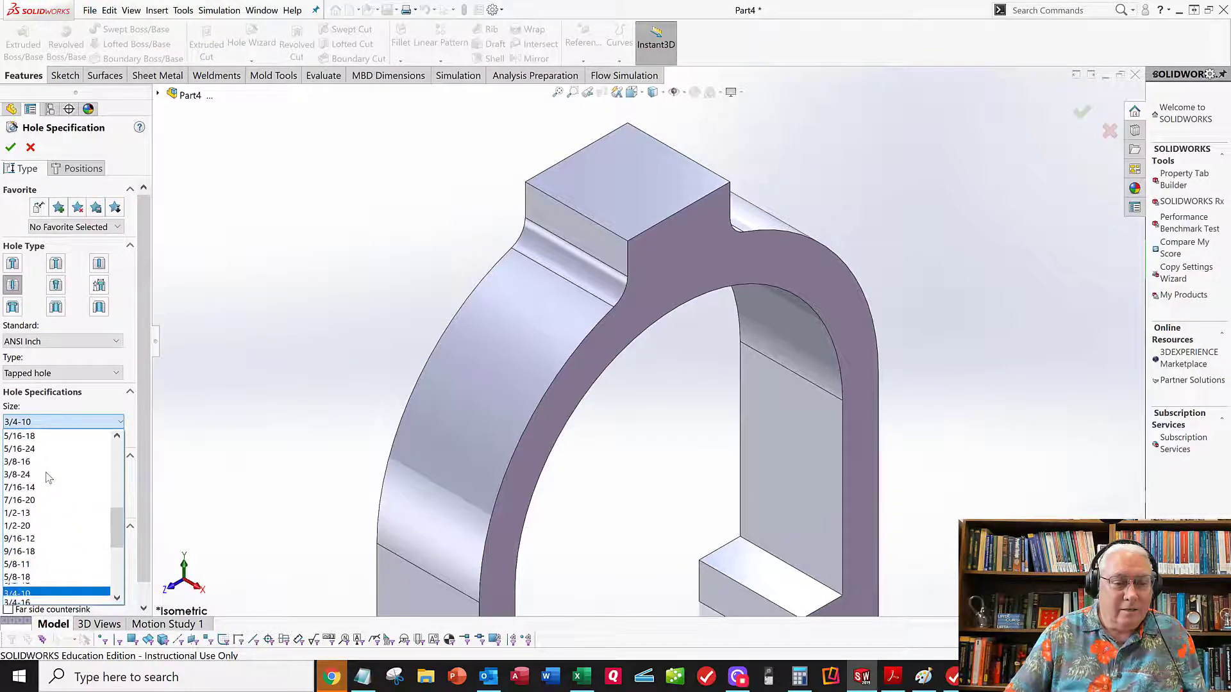
scroll(48, 478, up, 1)
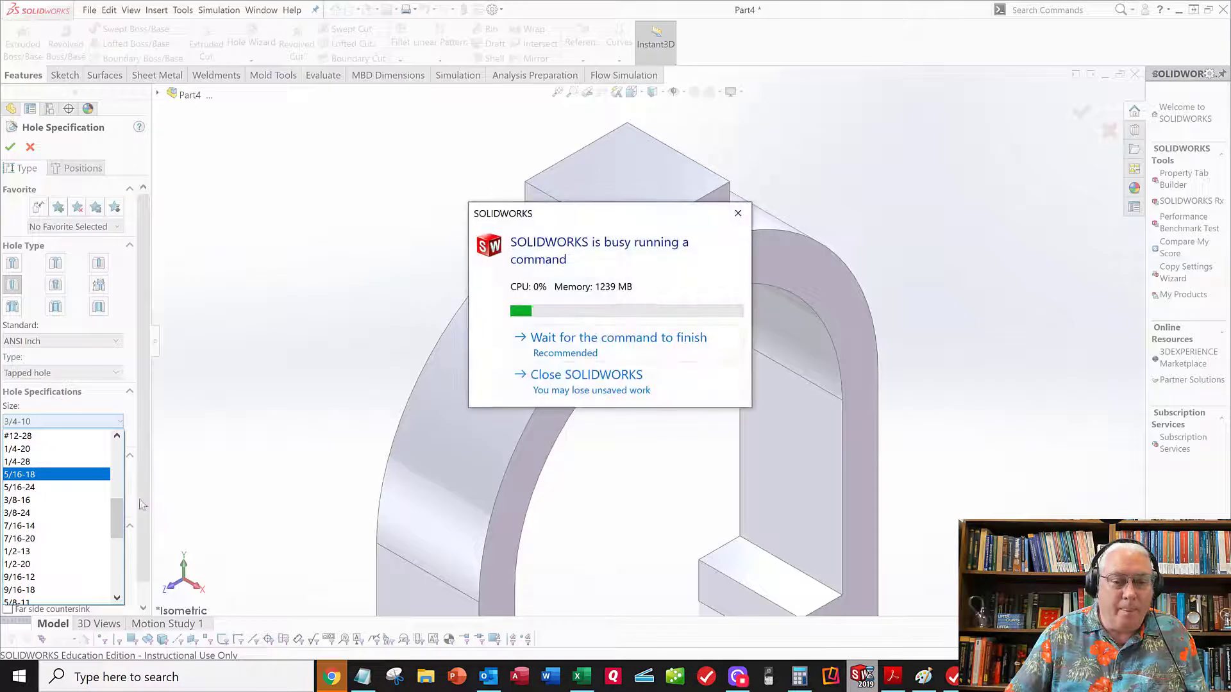
click(554, 339)
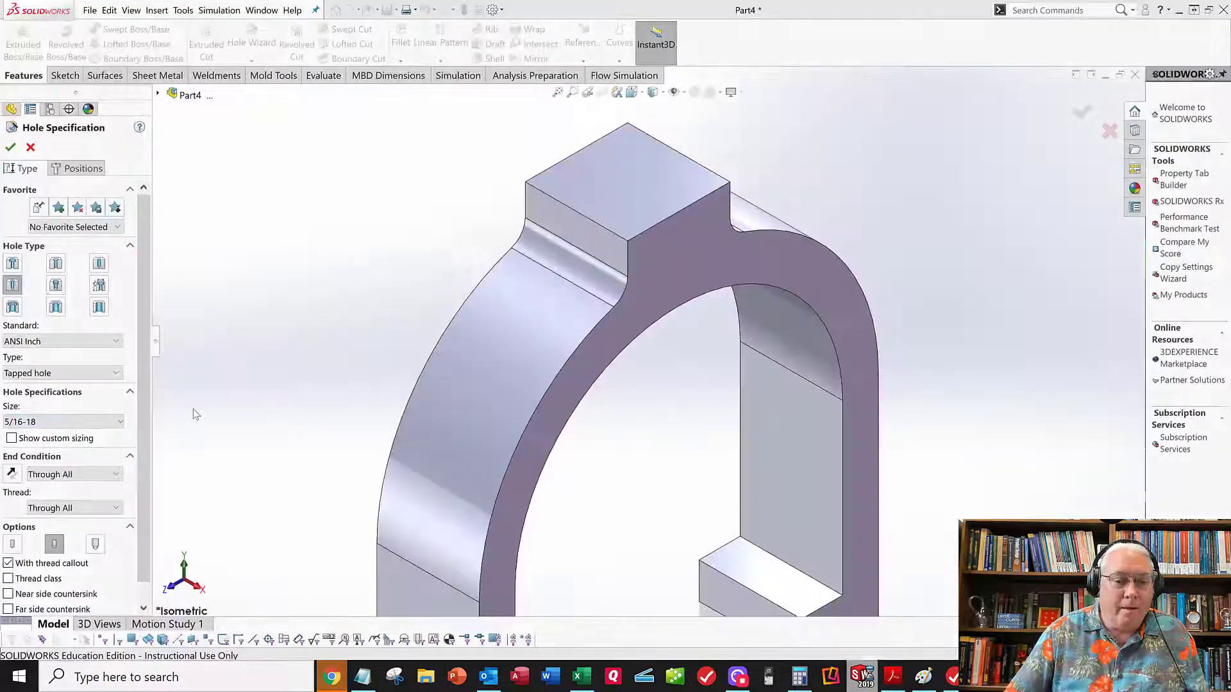
scroll(141, 491, down, 1)
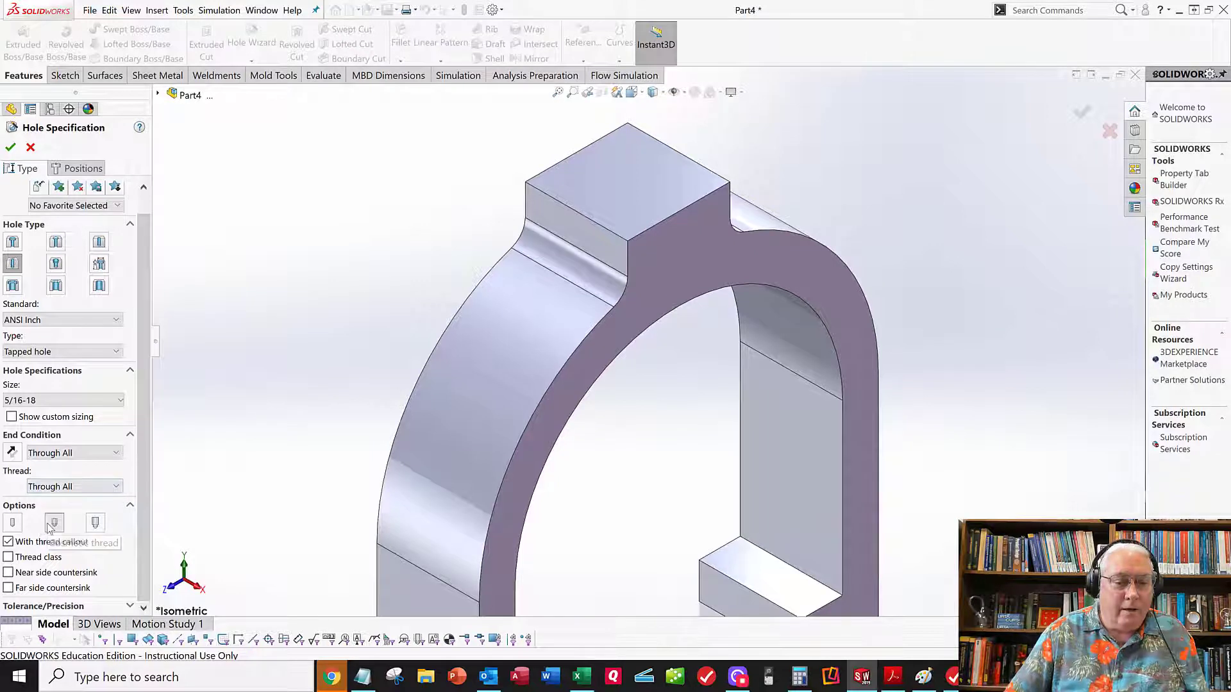
click(8, 557)
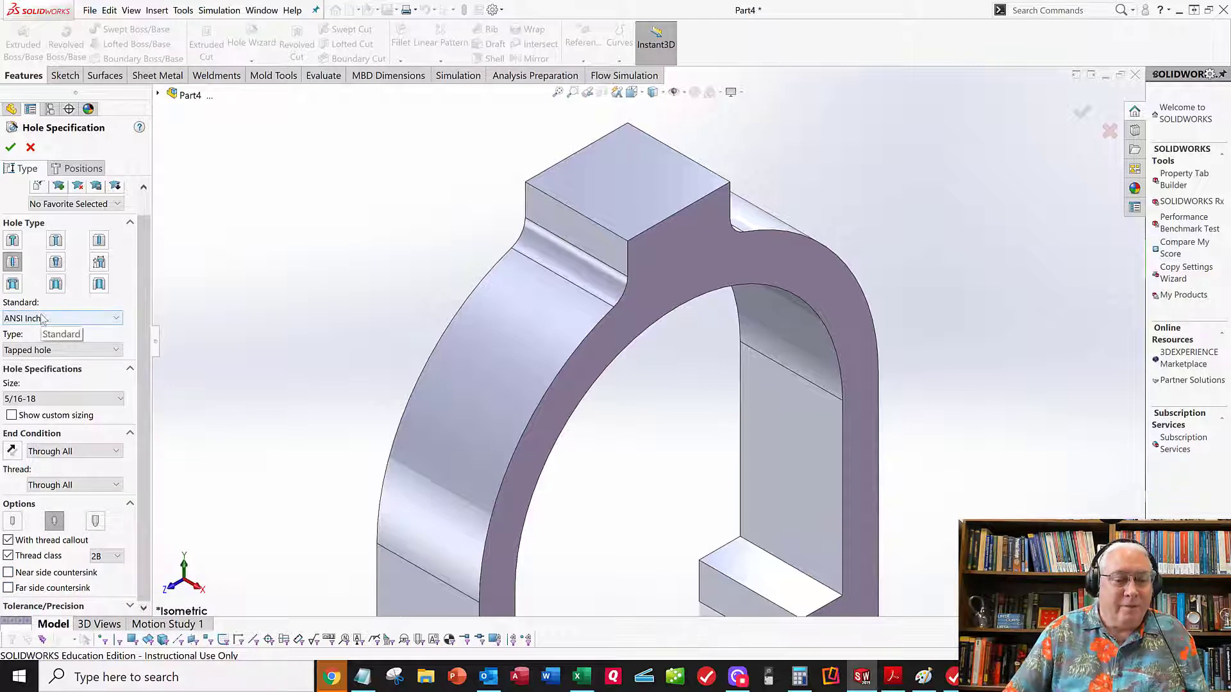
Step: Place the tapped hole at the centre of the block's top face and finish the hole
click(77, 169)
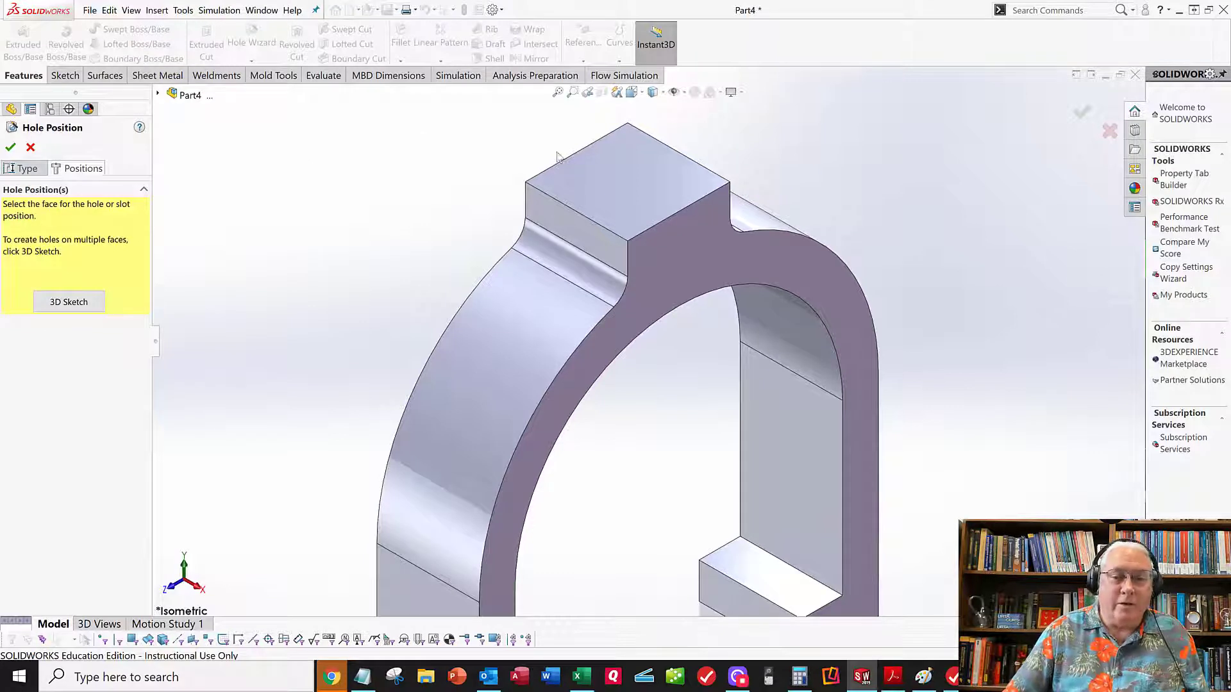
click(620, 197)
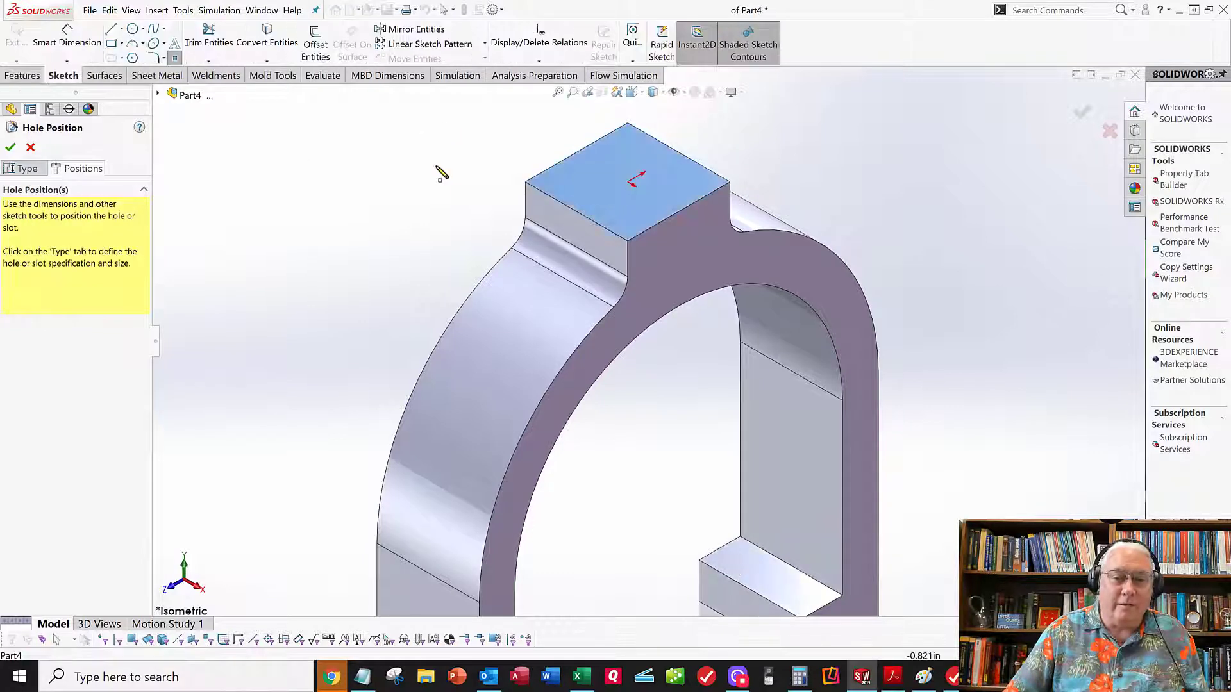
click(628, 182)
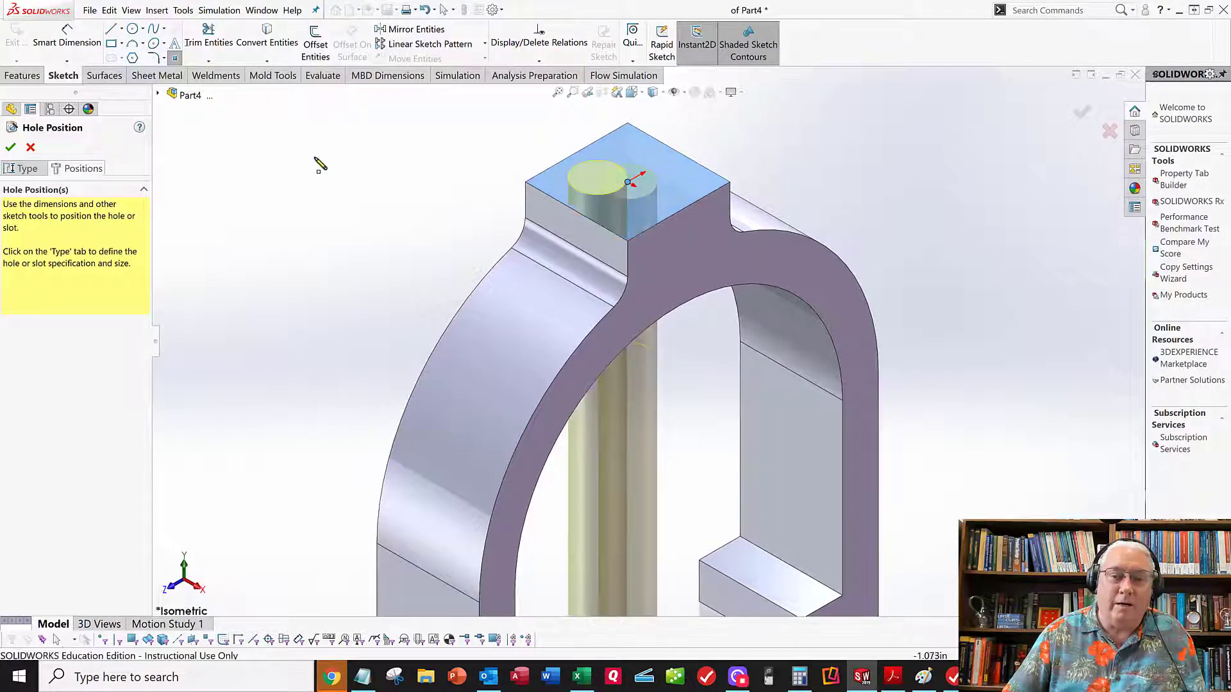
click(11, 148)
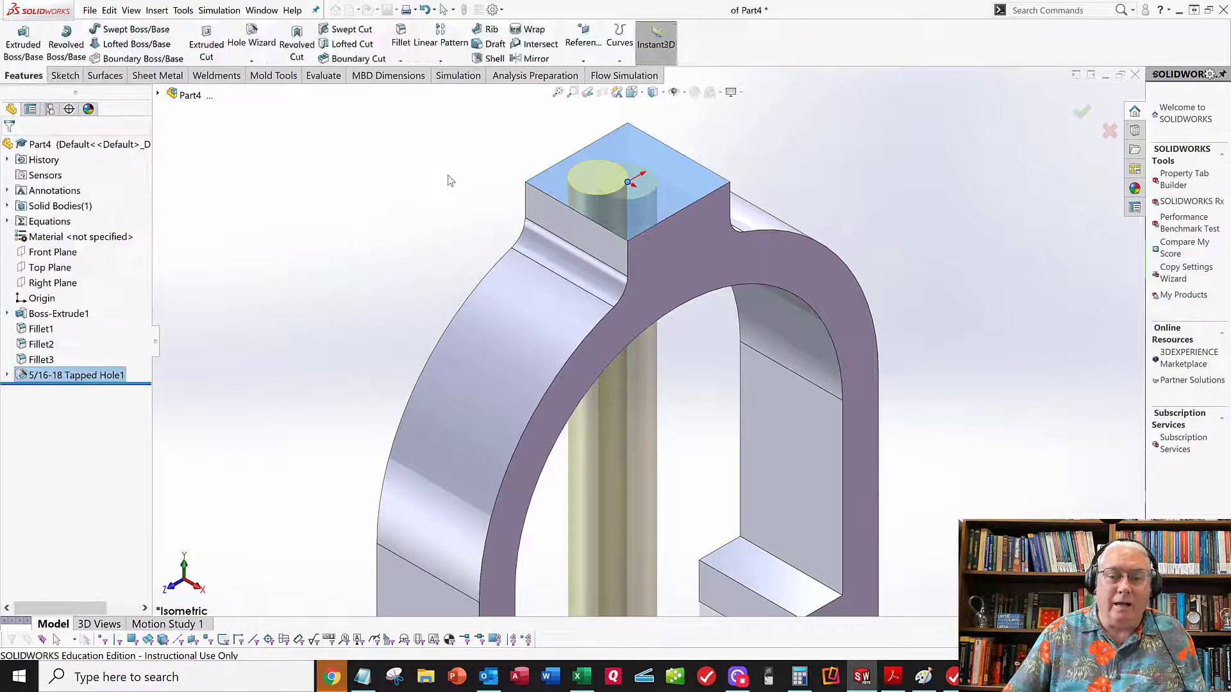
click(413, 158)
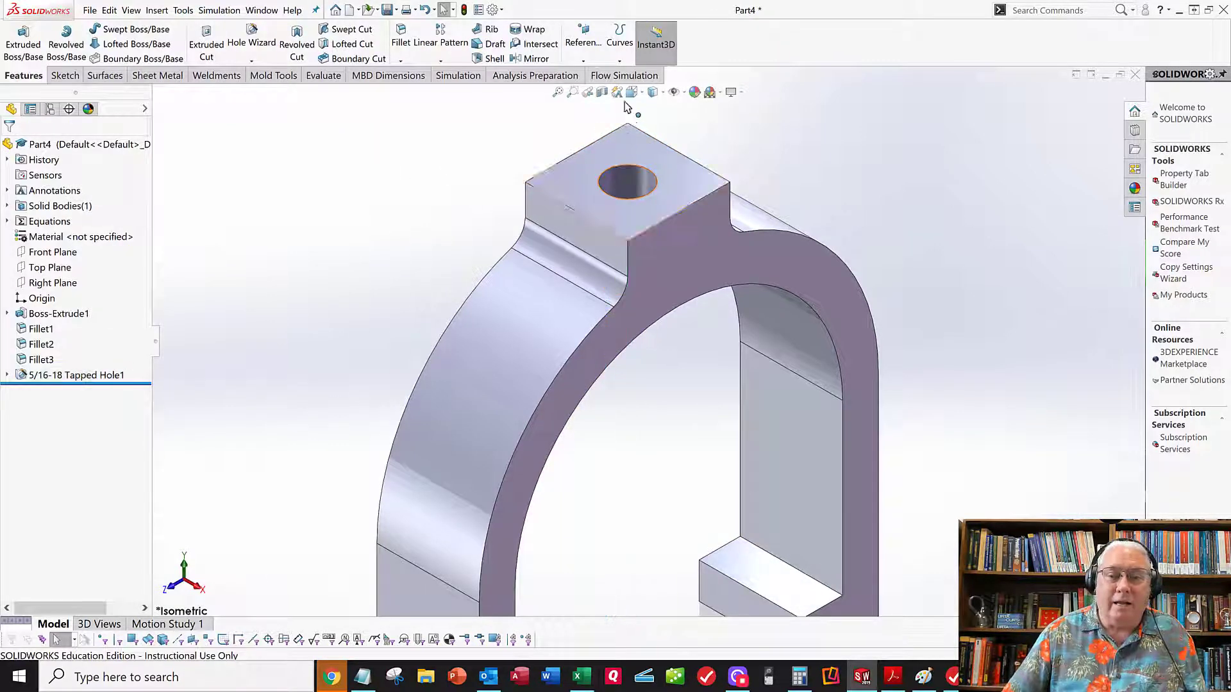
Step: Turn on the display of cosmetic threads so the tapped hole shows its thread
click(686, 93)
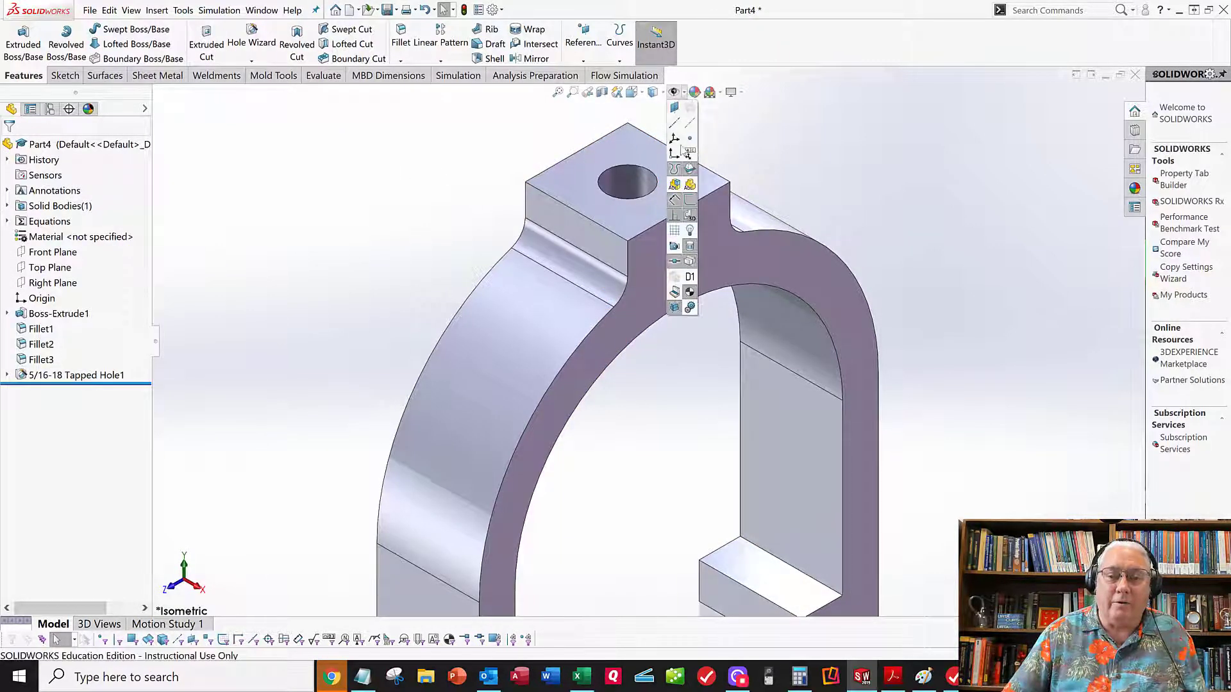
click(688, 186)
click(424, 182)
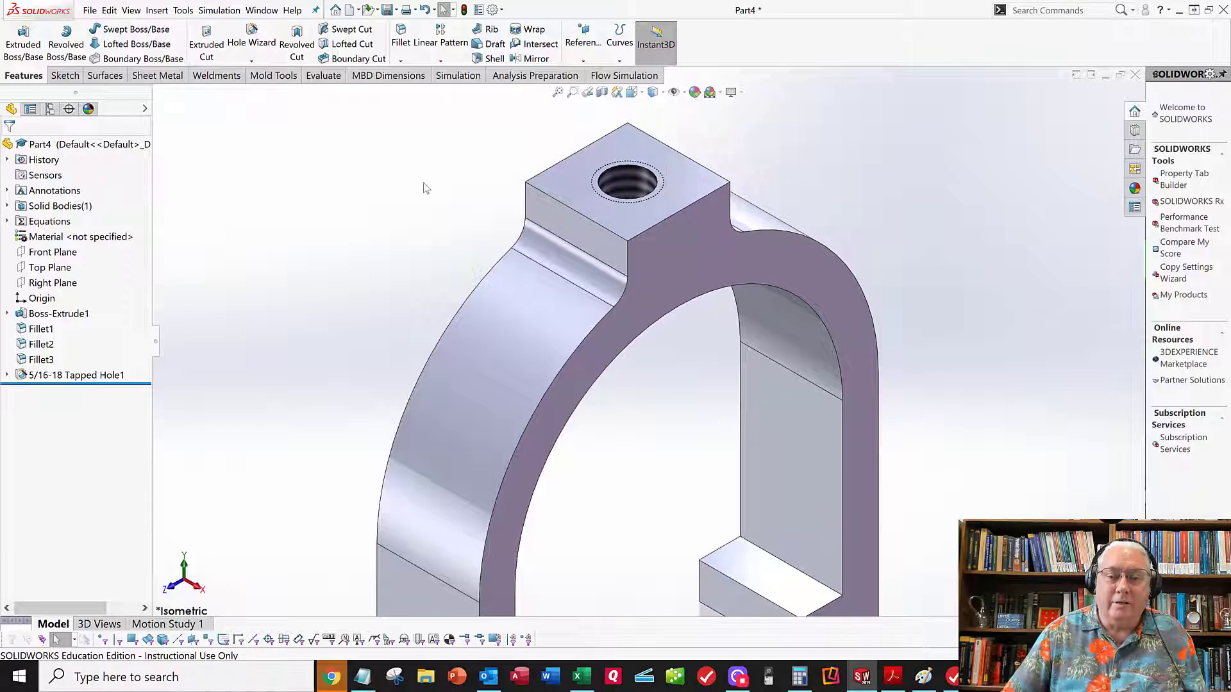
Step: Examine the threaded hole in the top block and the overall clamp shape from an angle
scroll(653, 292, up, 4)
scroll(660, 295, down, 5)
middle_drag(608, 258, 556, 240)
scroll(522, 267, up, 5)
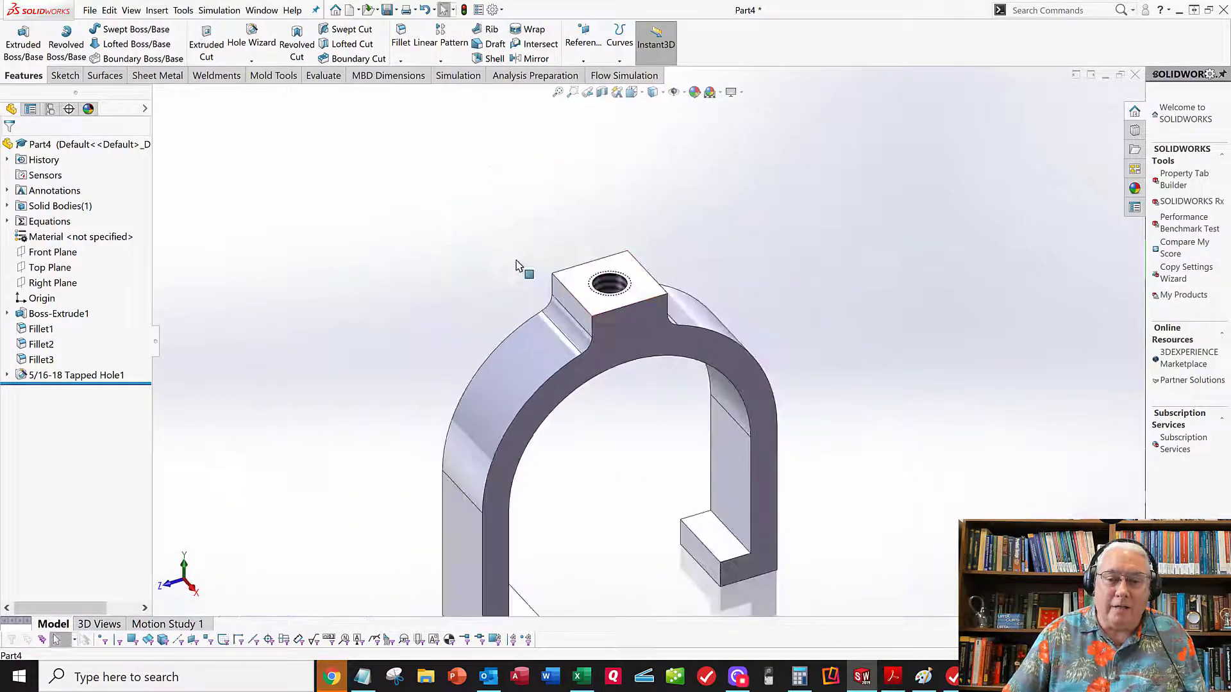
scroll(607, 377, down, 3)
scroll(641, 423, up, 3)
scroll(649, 433, down, 3)
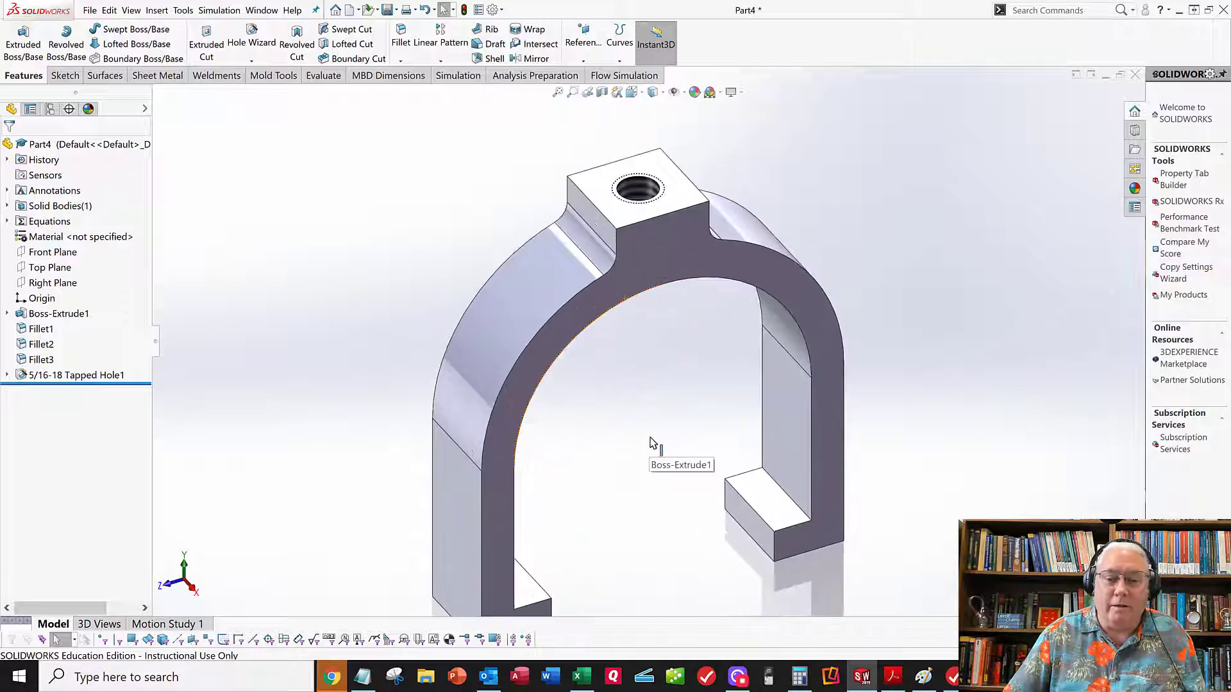